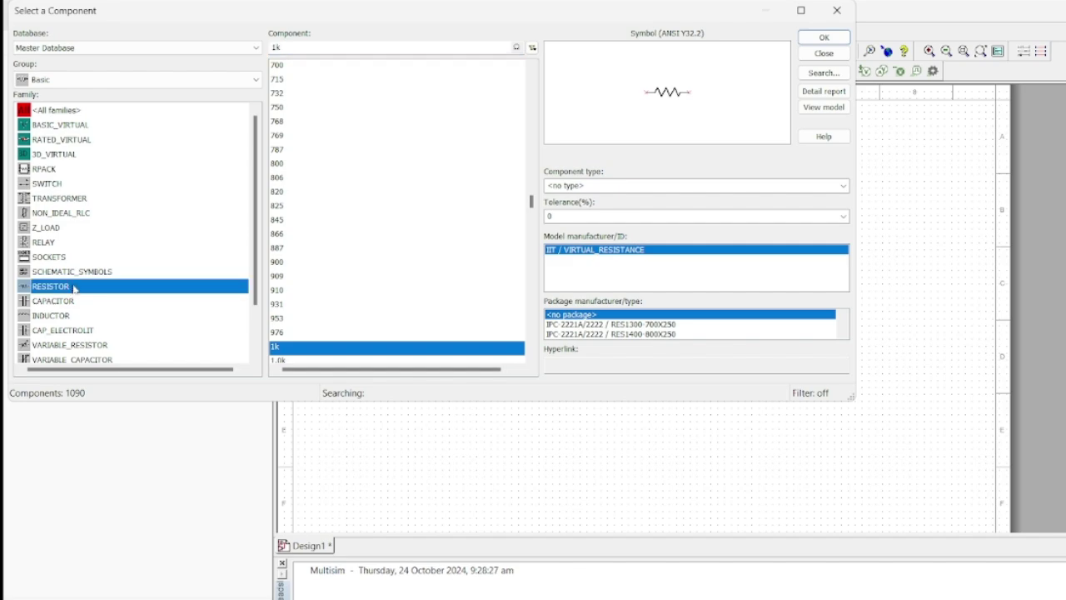
# - Place a 2.2k resistor on the schematic, below and to the right of R1
pyautogui.press('Tab')
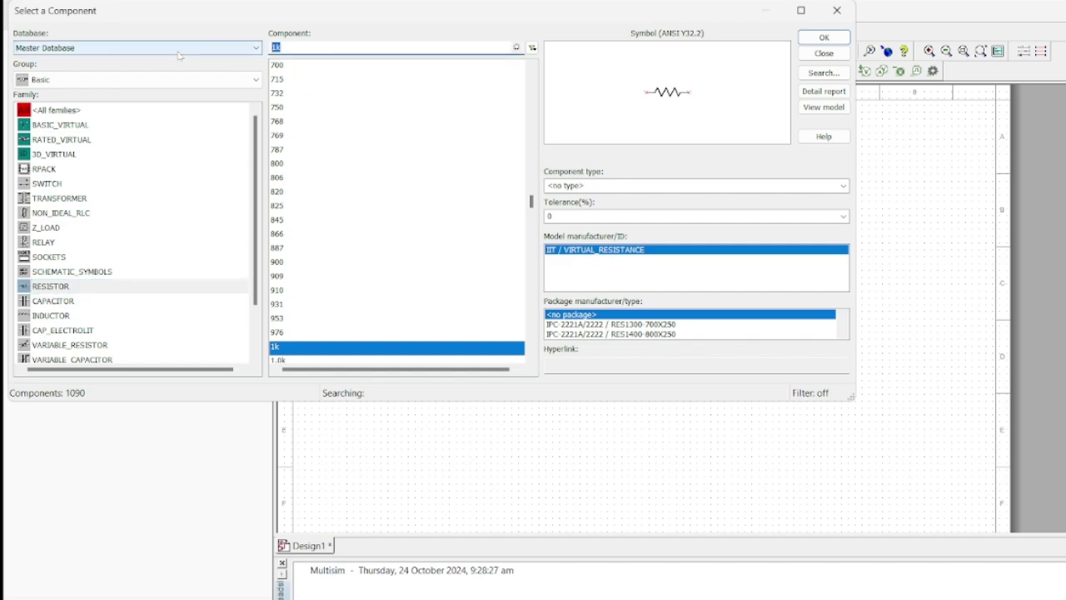
pyautogui.write('2.2')
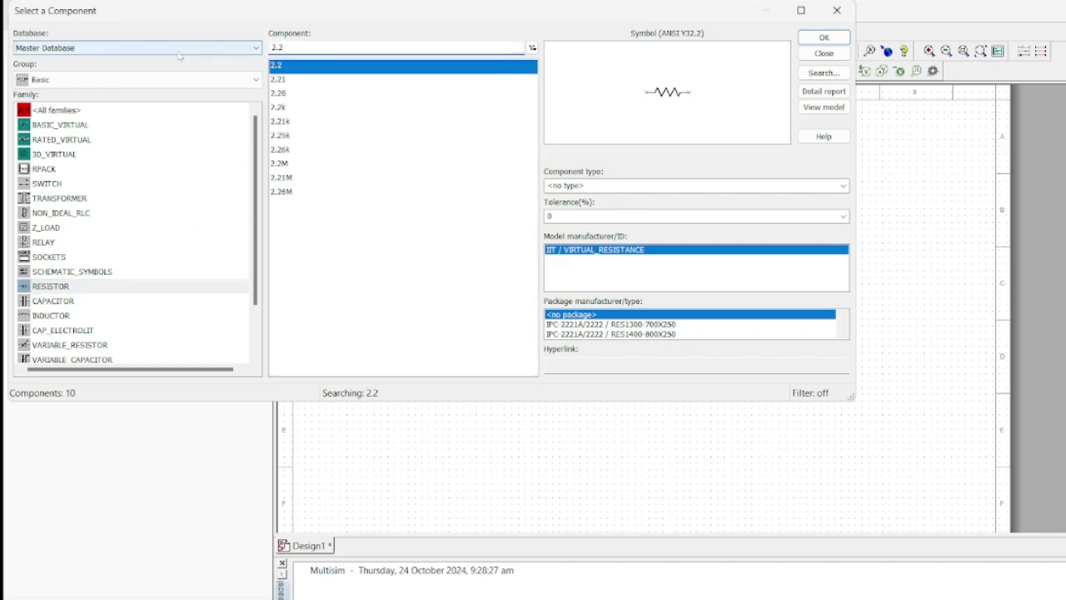
pyautogui.write('K')
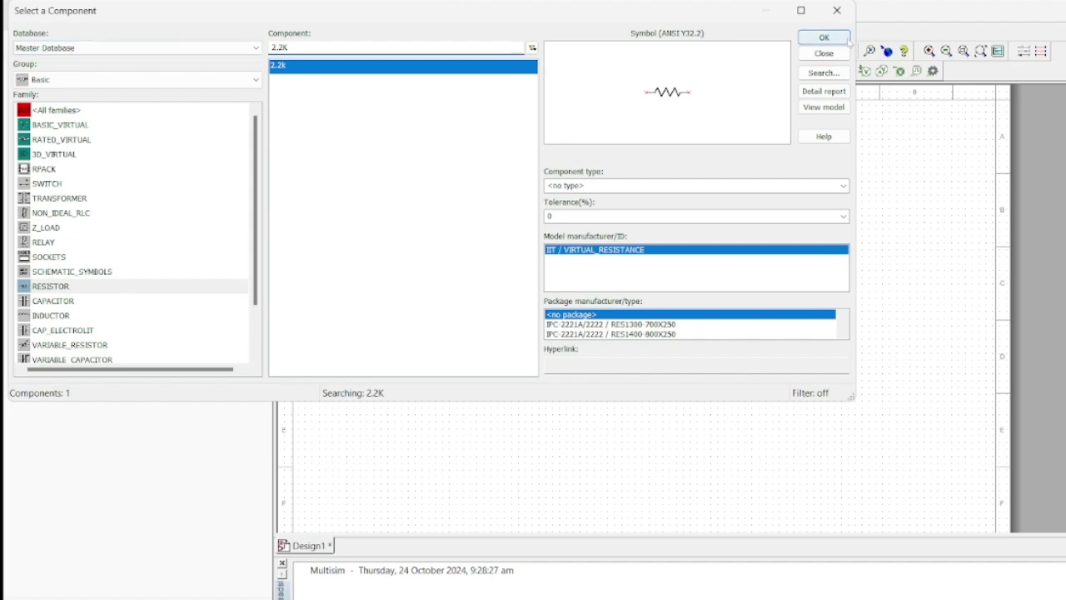
pyautogui.click(847, 40)
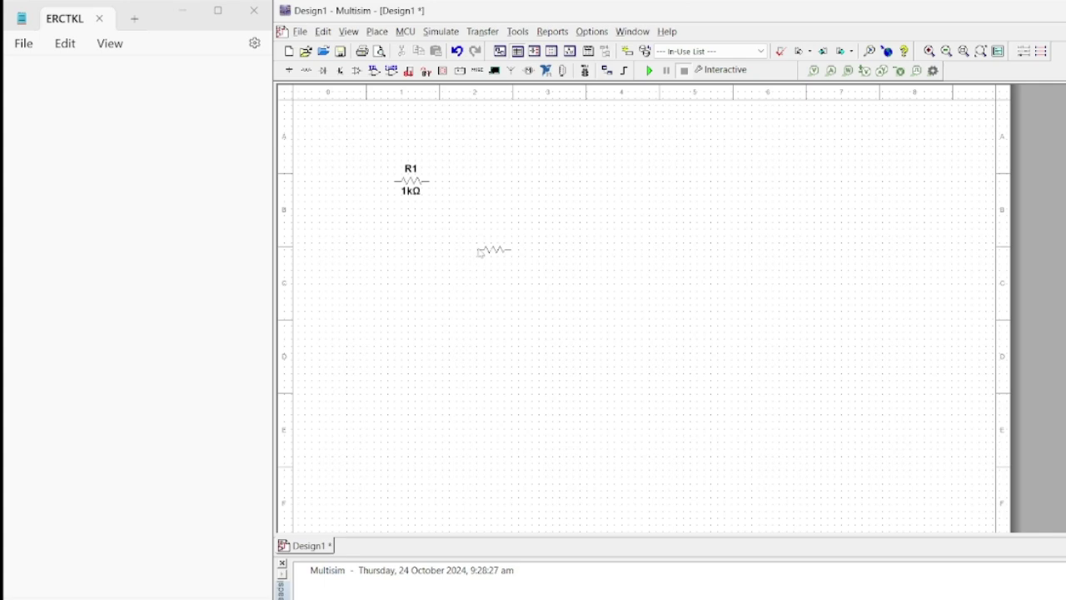
pyautogui.click(480, 252)
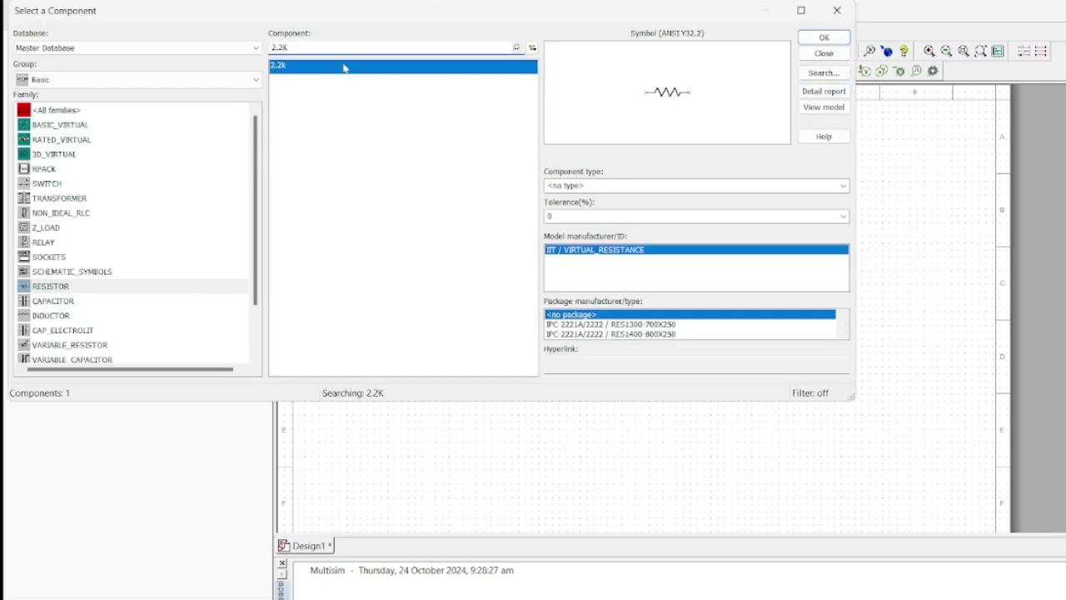
# - Place a 3.3k resistor level with R1, above and to the right of R2
pyautogui.write('3')
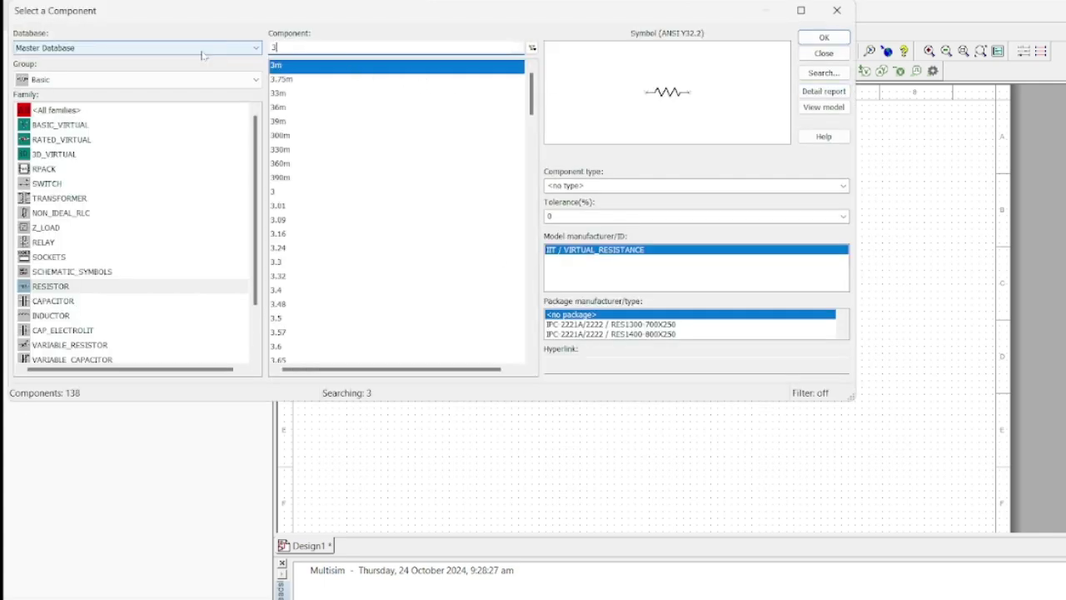
pyautogui.write('.3K')
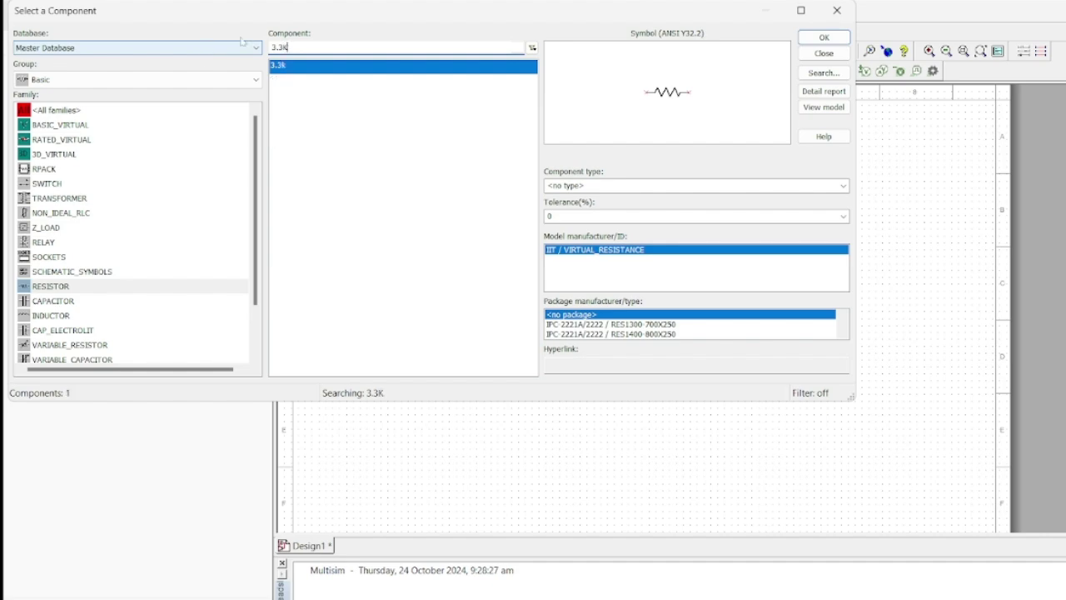
pyautogui.click(295, 68)
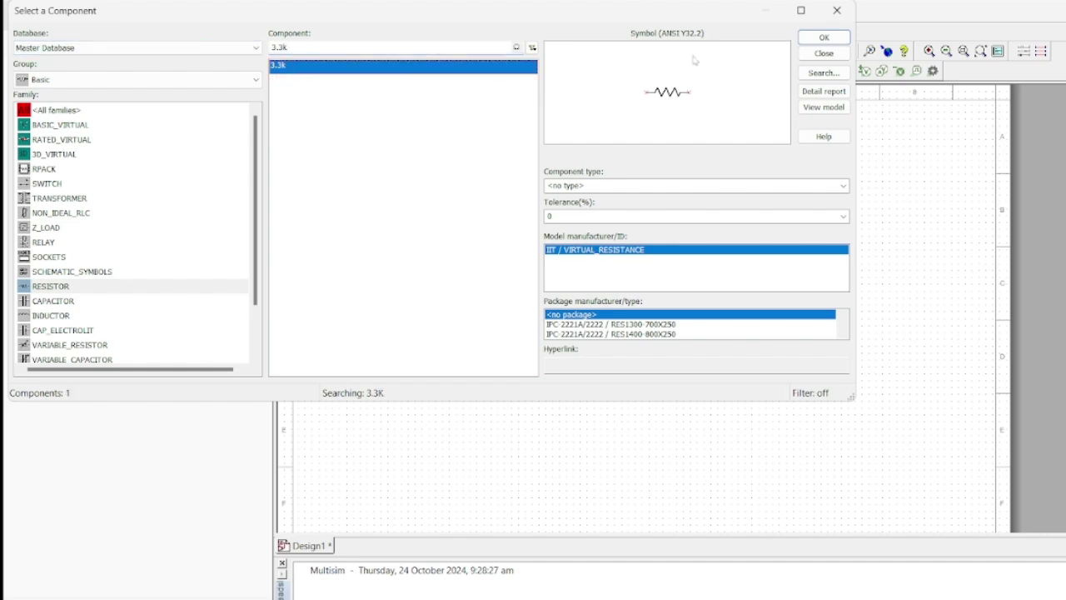
pyautogui.click(834, 42)
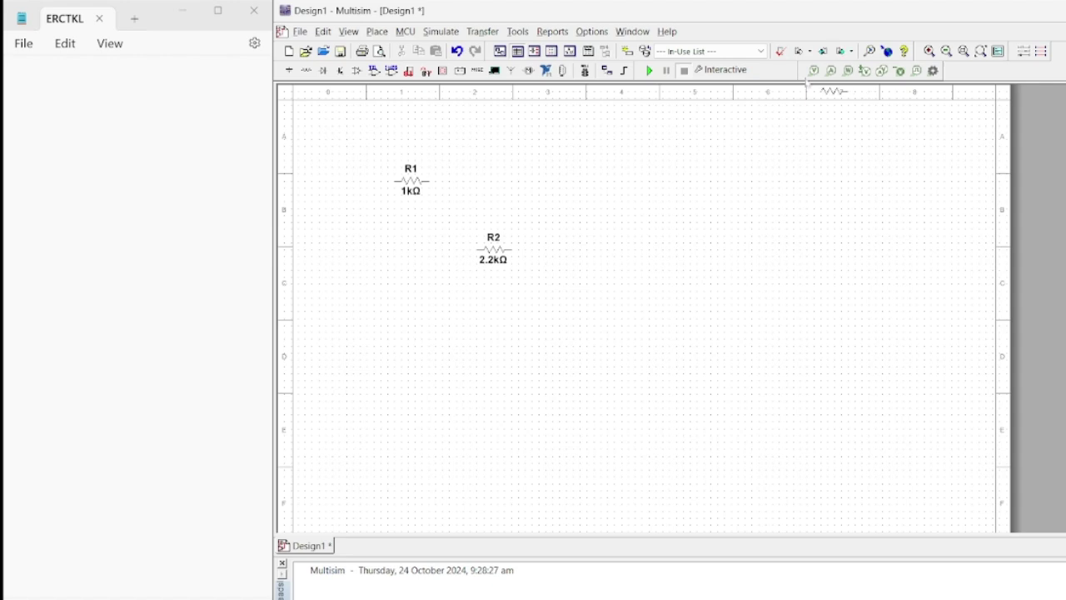
pyautogui.click(558, 188)
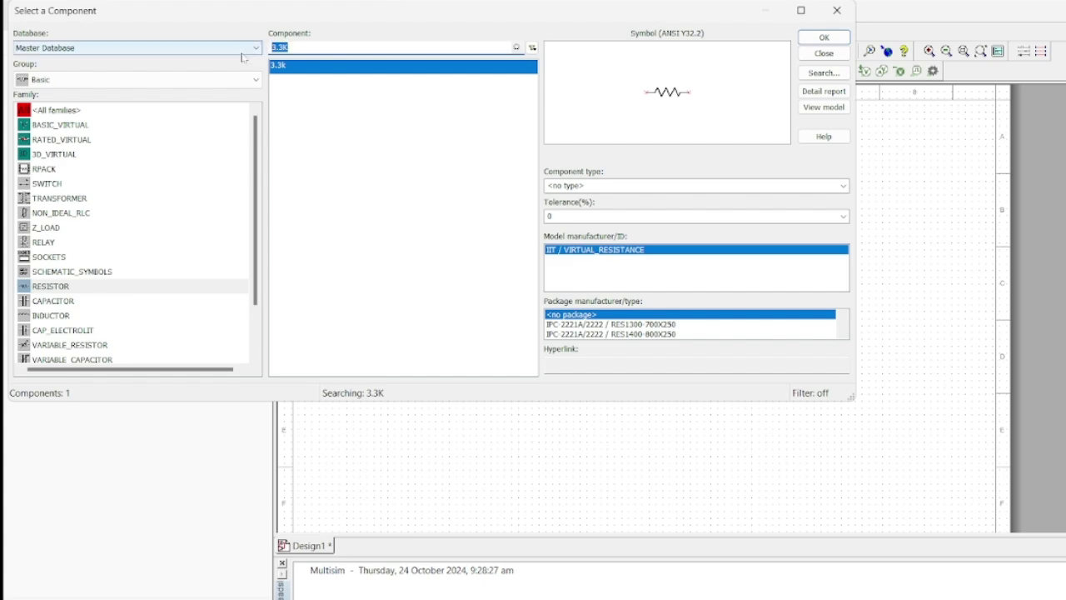
# - Place a 6.8k resistor below and to the right of R3, and a 10k resistor level with R3 beyond it
pyautogui.write('6.8K')
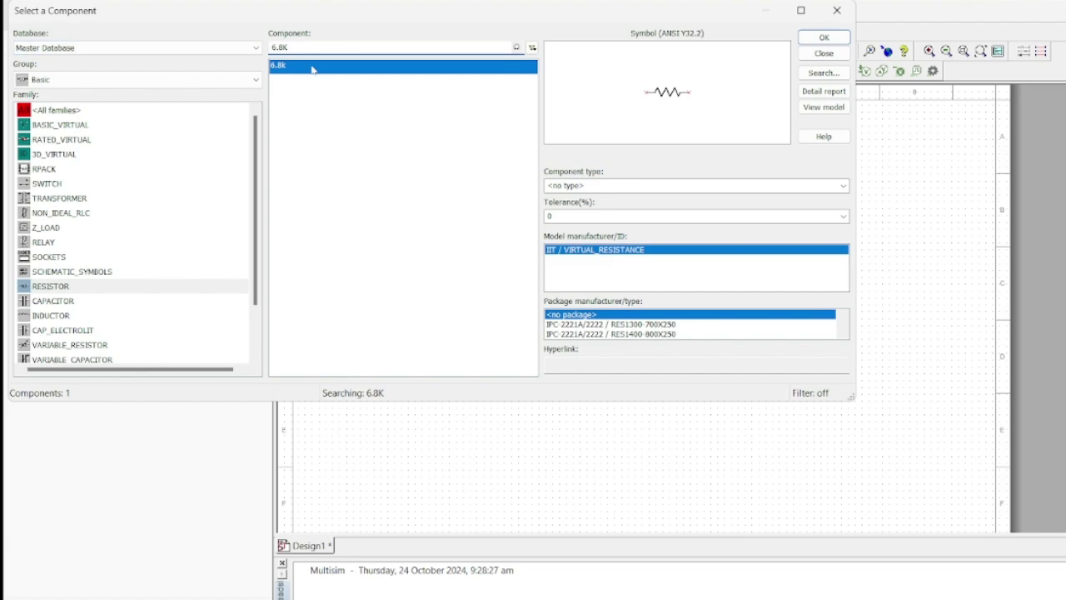
pyautogui.doubleClick(312, 70)
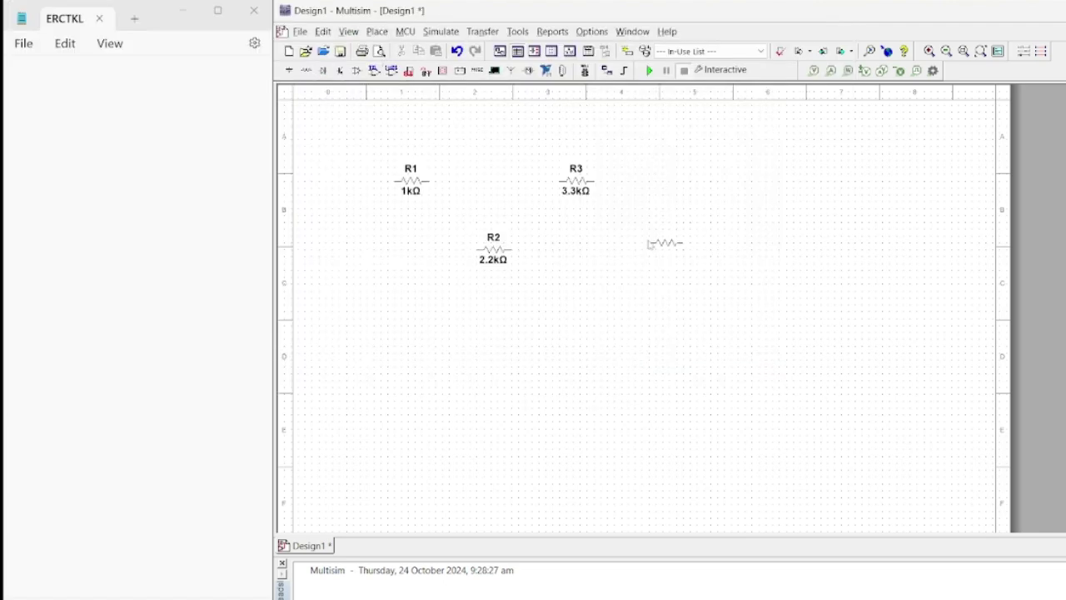
pyautogui.click(648, 244)
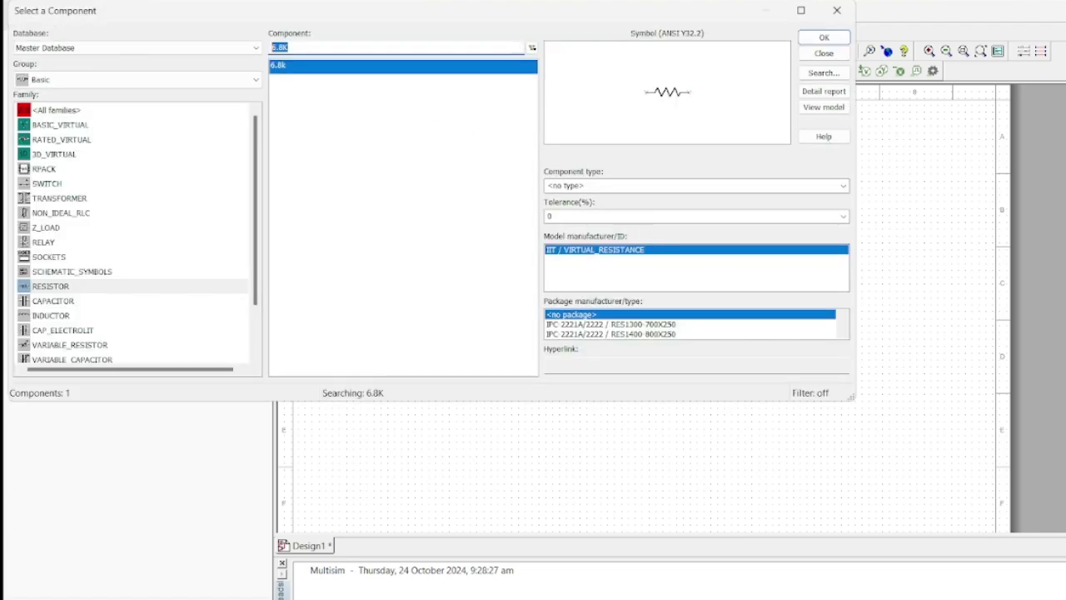
pyautogui.write('10K')
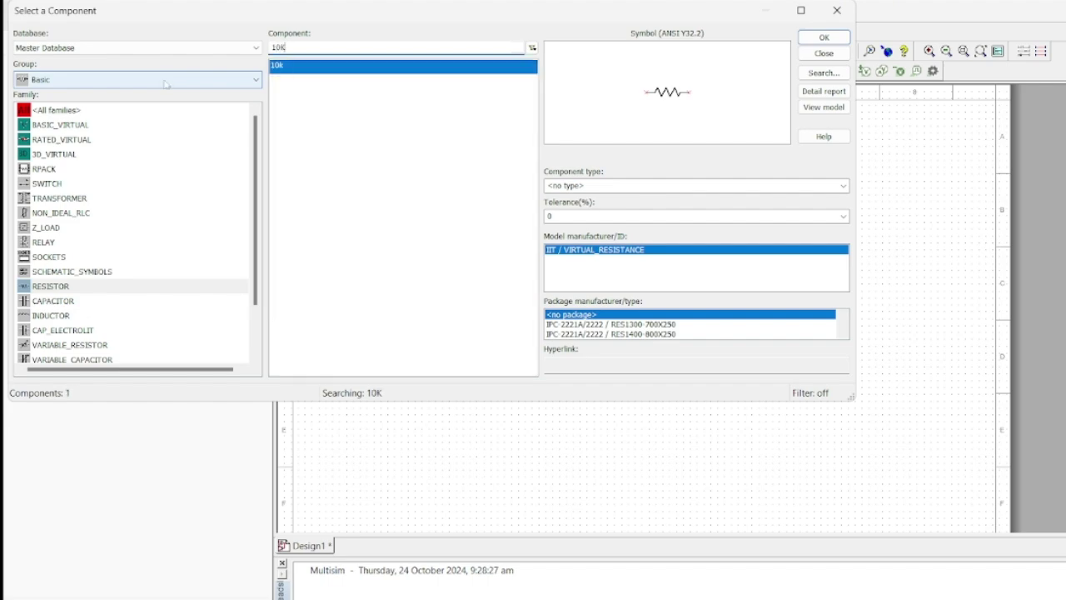
pyautogui.click(812, 37)
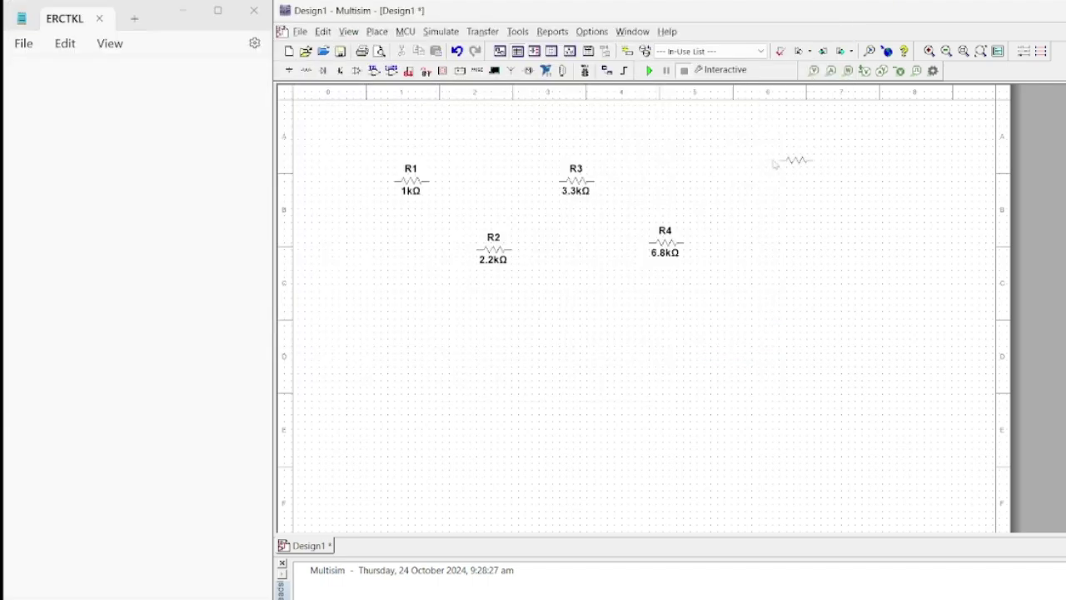
pyautogui.click(723, 188)
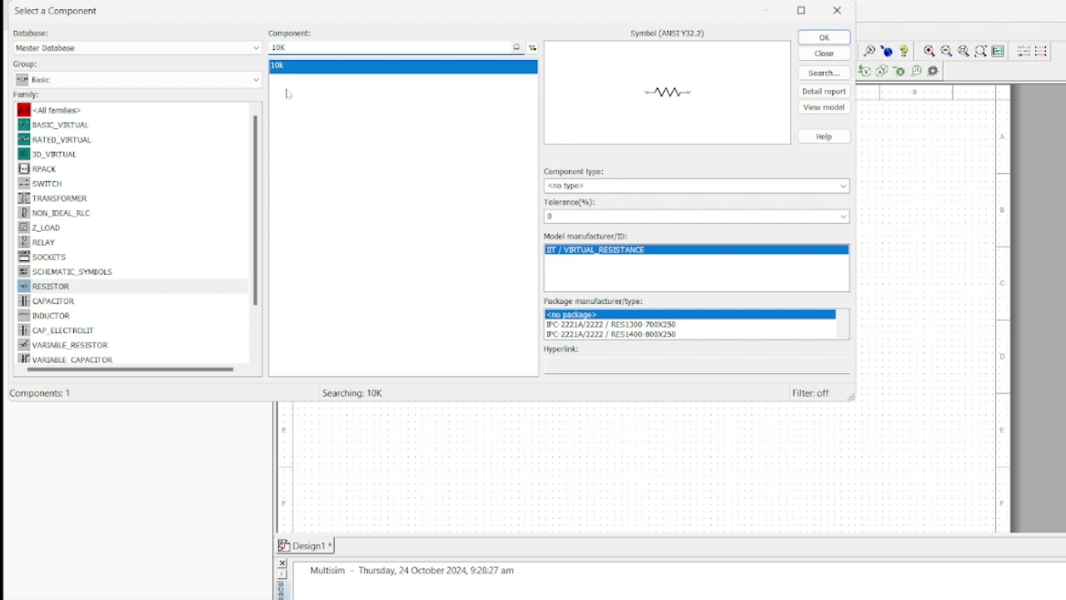
# - Place a 22k resistor below and to the right of R5 and finish placing resistors
pyautogui.doubleClick(288, 48)
pyautogui.write('22K')
pyautogui.click(825, 38)
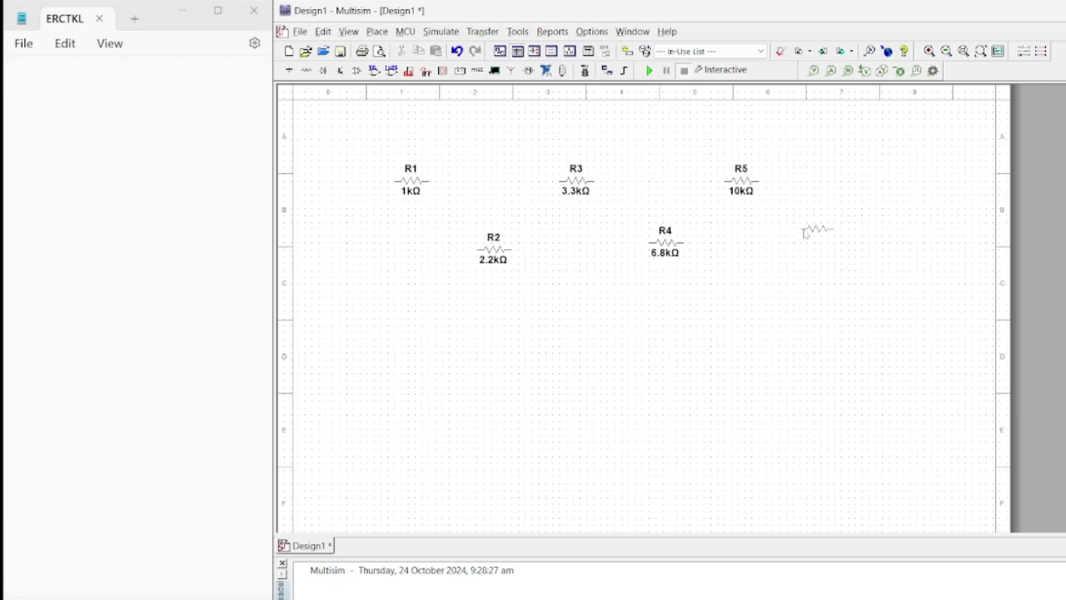
pyautogui.click(804, 247)
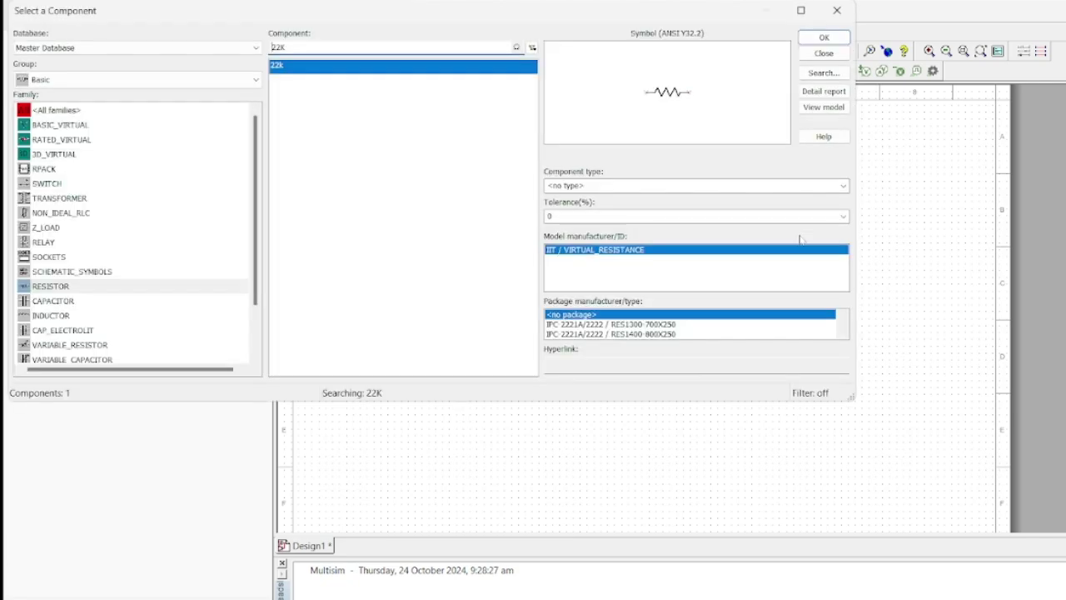
pyautogui.click(814, 54)
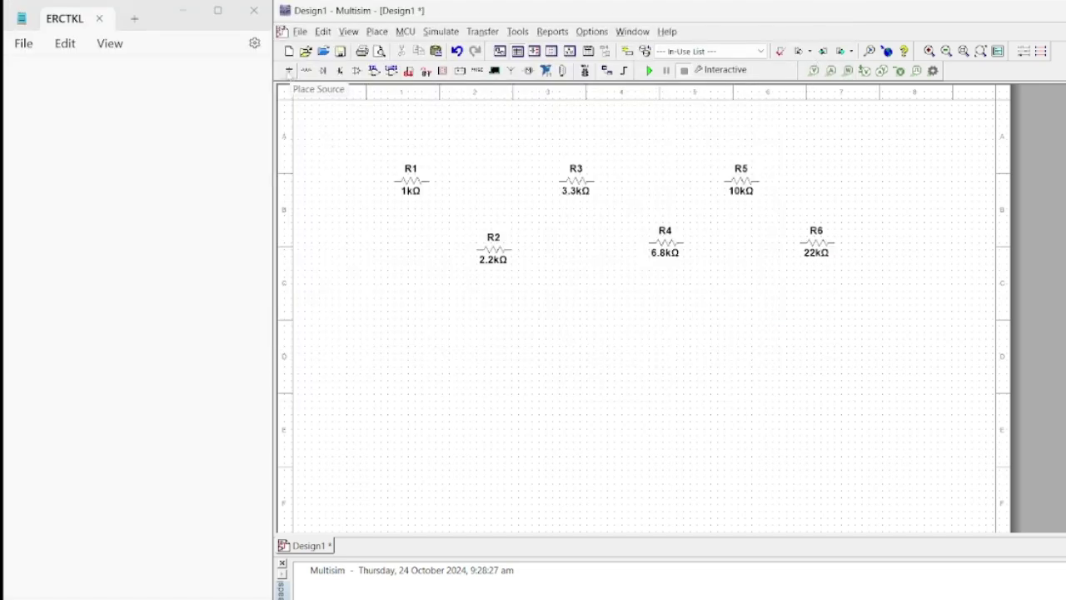
# - Place a DC_POWER source from the POWER_SOURCES family below and to the left of R1
pyautogui.click(289, 71)
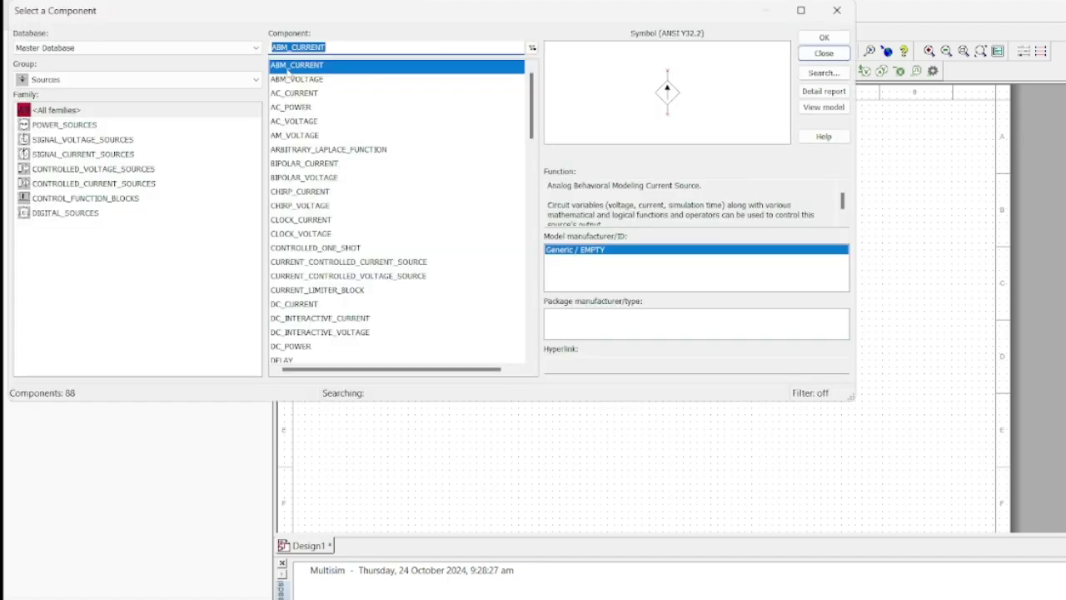
pyautogui.click(90, 125)
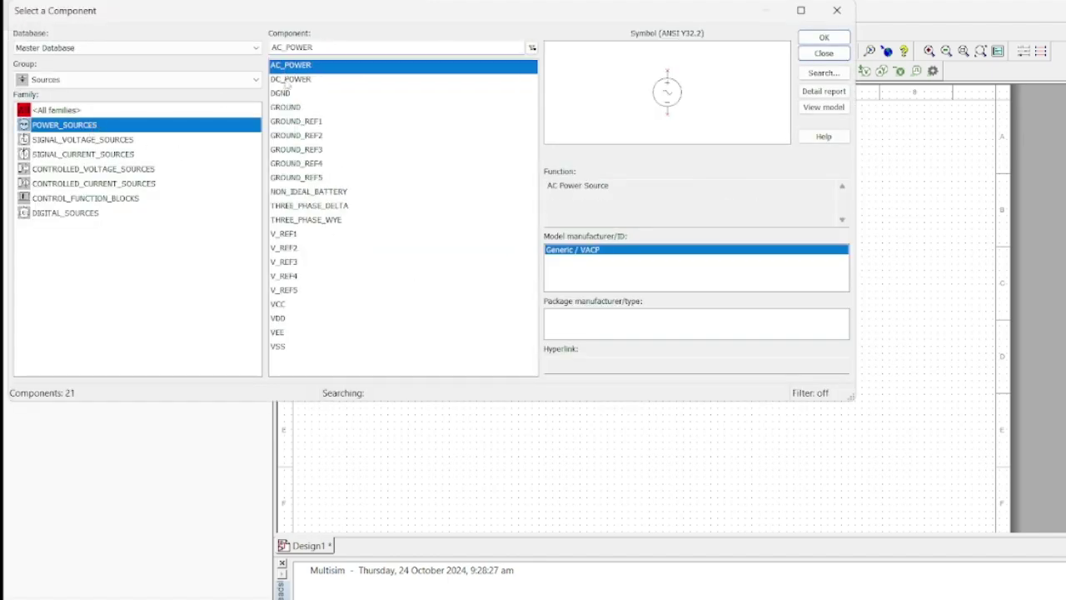
pyautogui.click(286, 80)
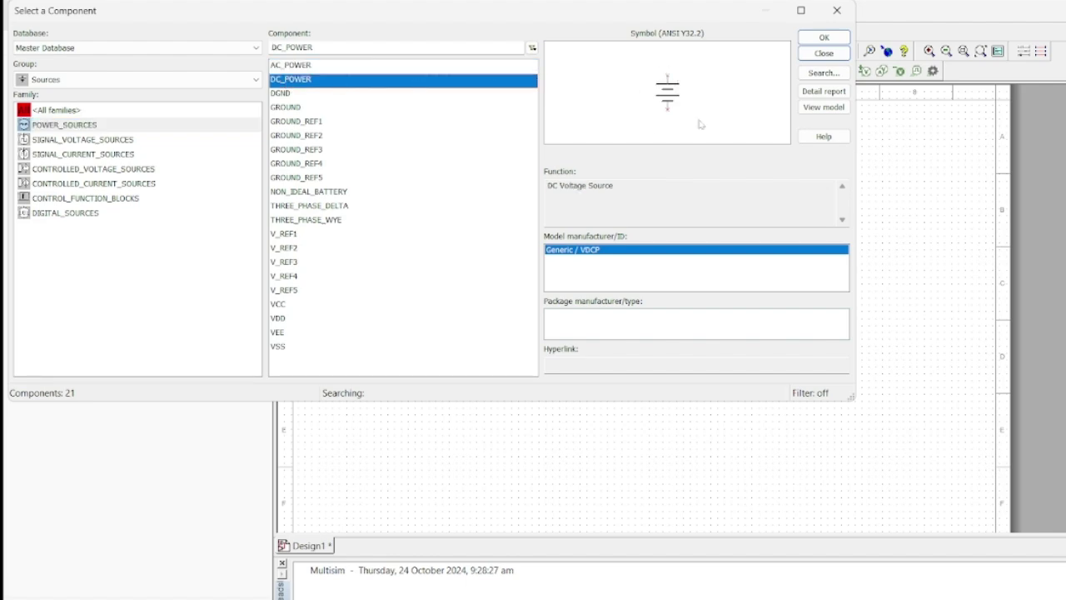
pyautogui.click(843, 39)
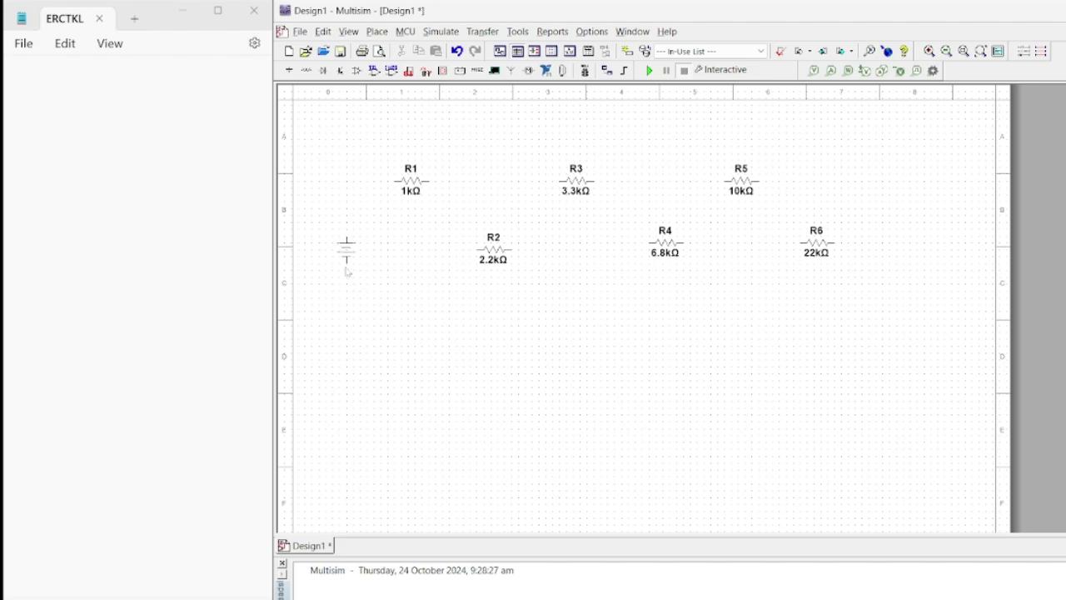
pyautogui.click(347, 271)
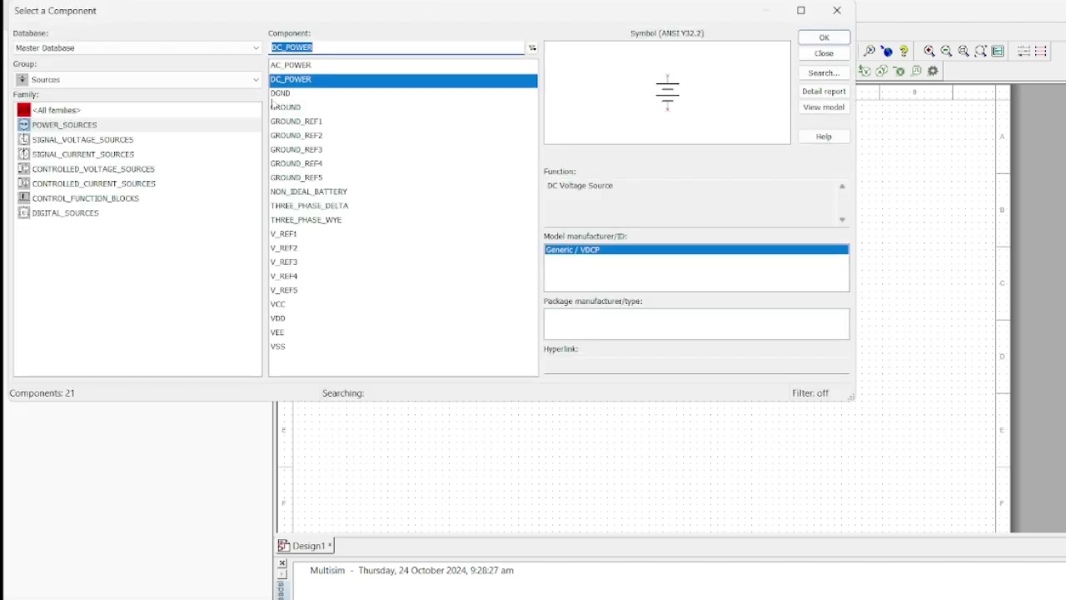
# - Place a GROUND symbol directly below the DC source V1 and finish placing components
pyautogui.click(283, 113)
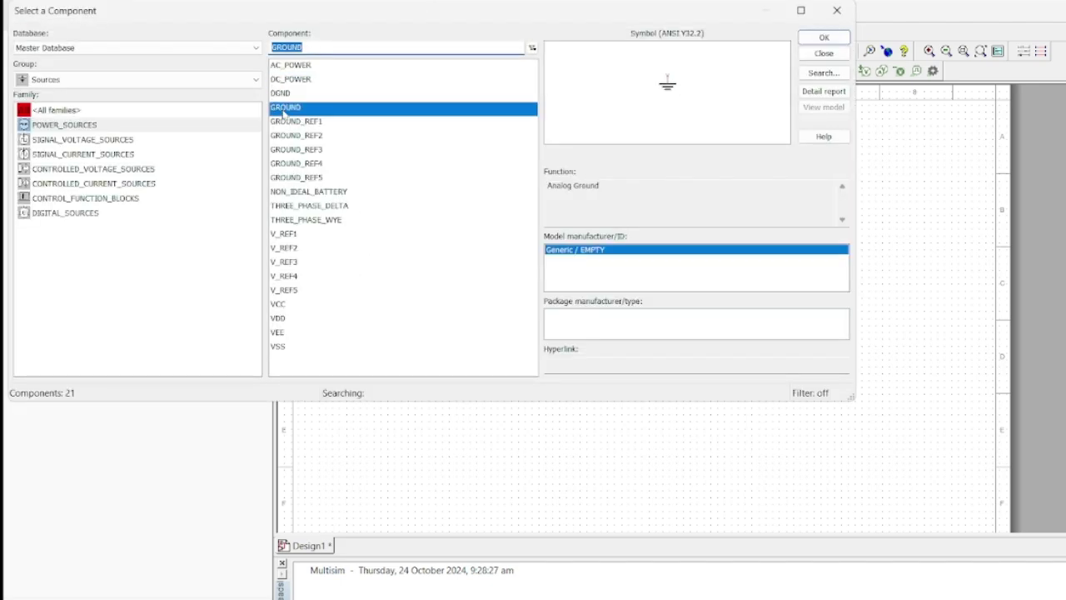
pyautogui.click(813, 39)
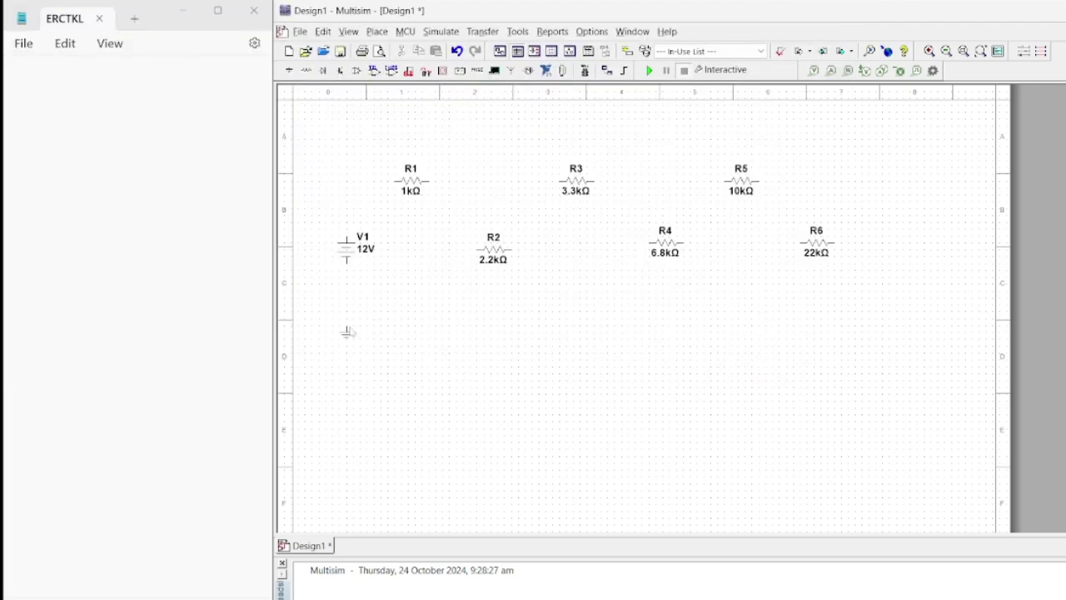
pyautogui.click(347, 332)
pyautogui.click(822, 53)
# - Wire the positive terminal of V1 to R1, and connect R1, R3 and R5 in series along the upper row
pyautogui.click(346, 238)
pyautogui.click(390, 179)
pyautogui.click(427, 180)
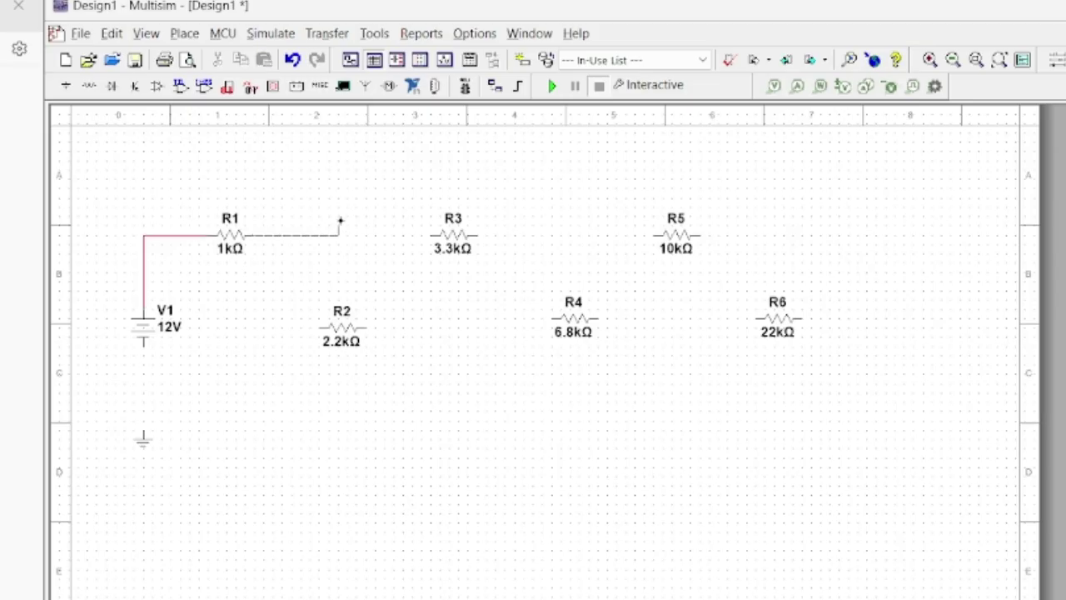
pyautogui.click(432, 235)
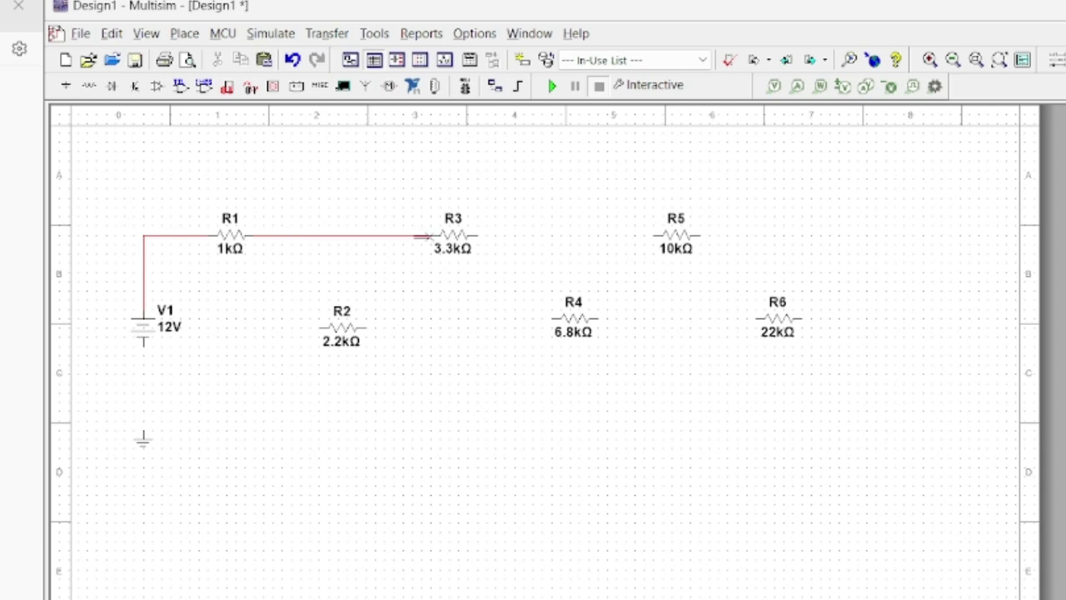
pyautogui.click(481, 244)
pyautogui.click(655, 235)
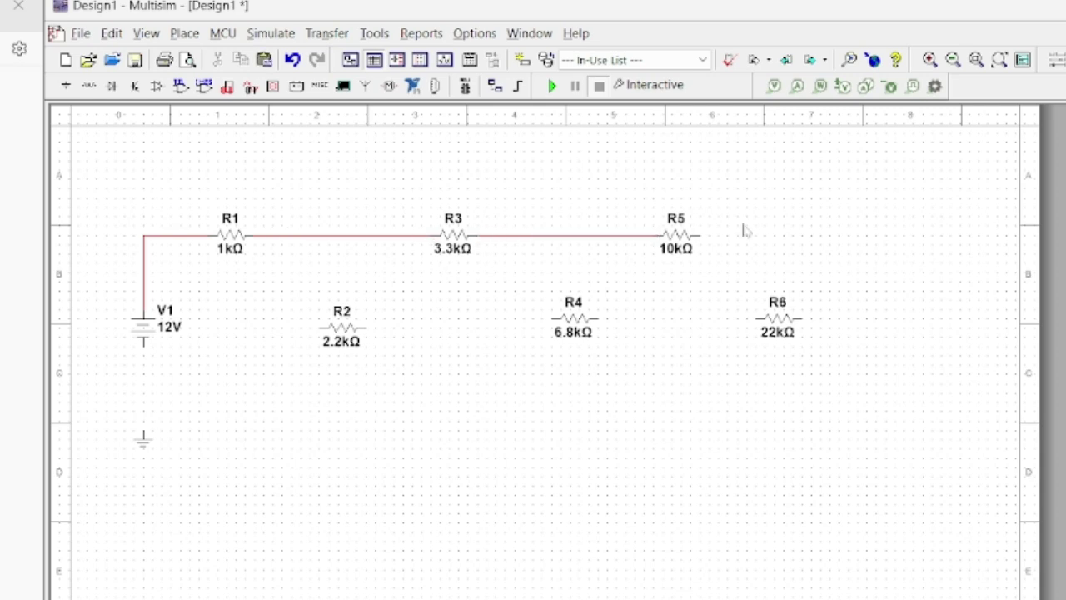
pyautogui.click(701, 235)
pyautogui.press('Escape')
# - Rotate resistors R6, R4 and R2 90° clockwise so that they stand vertically
pyautogui.click(776, 320)
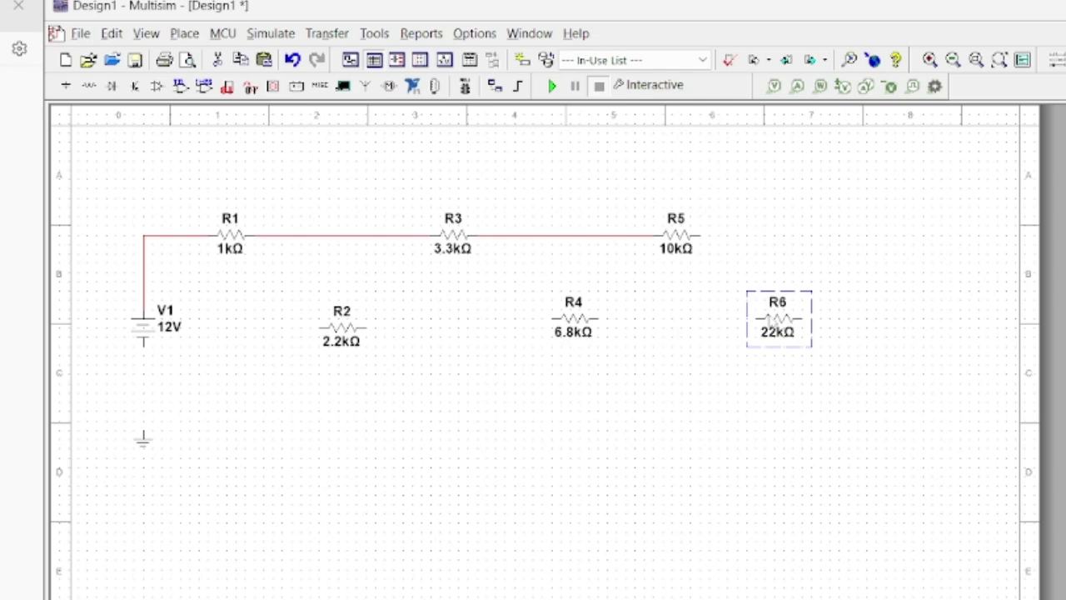
pyautogui.rightClick(773, 321)
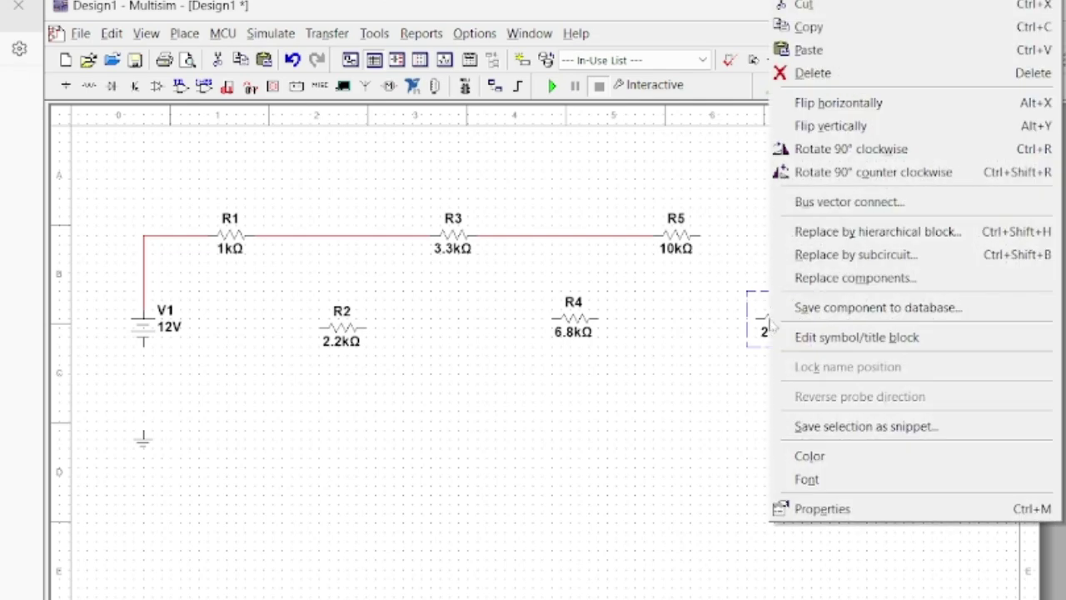
pyautogui.click(862, 155)
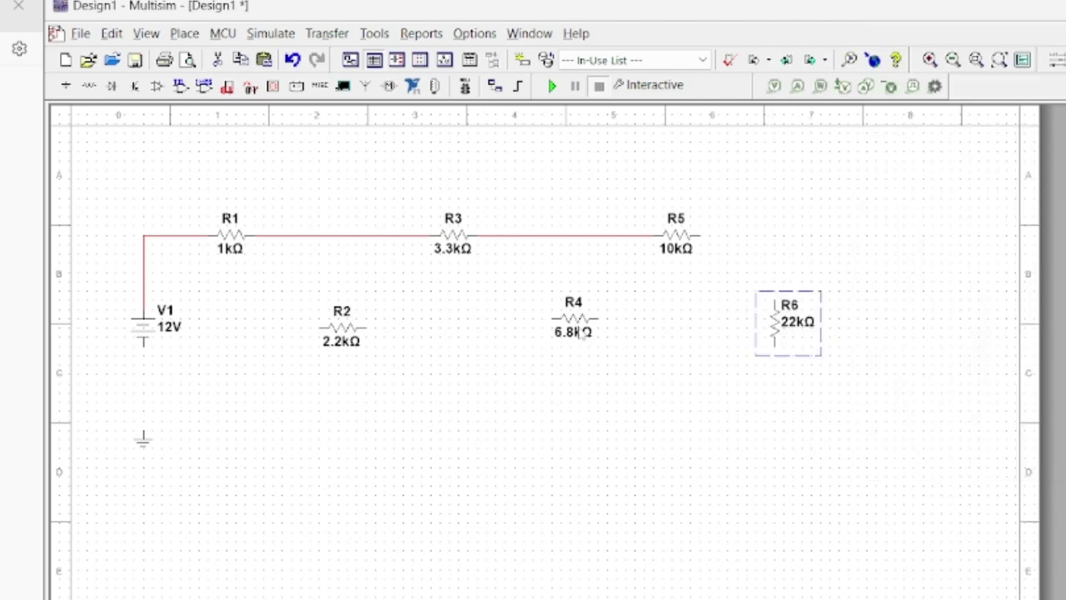
pyautogui.click(577, 319)
pyautogui.rightClick(577, 319)
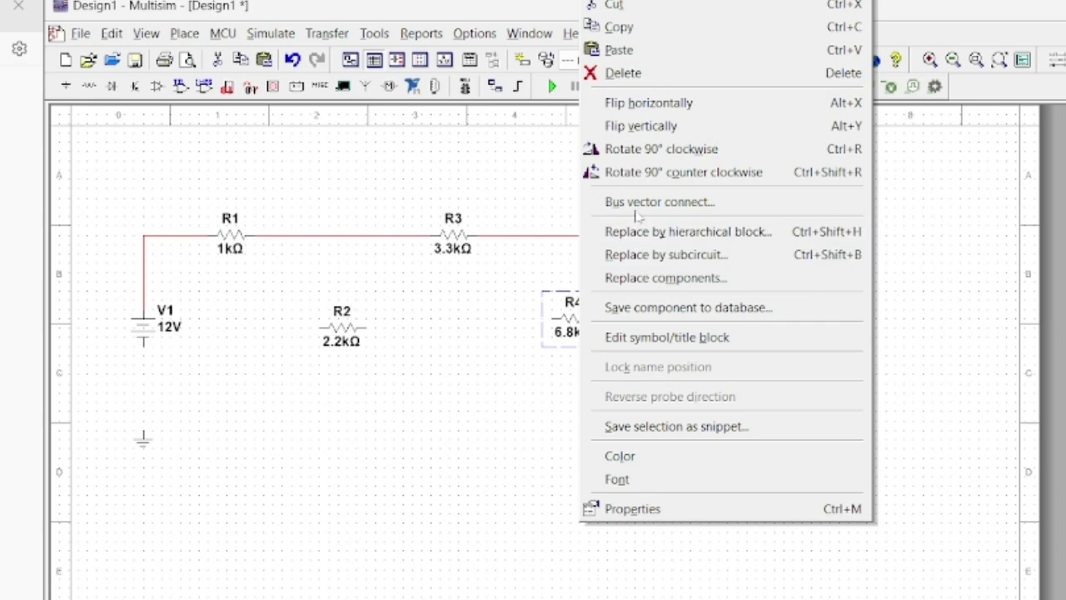
pyautogui.click(645, 152)
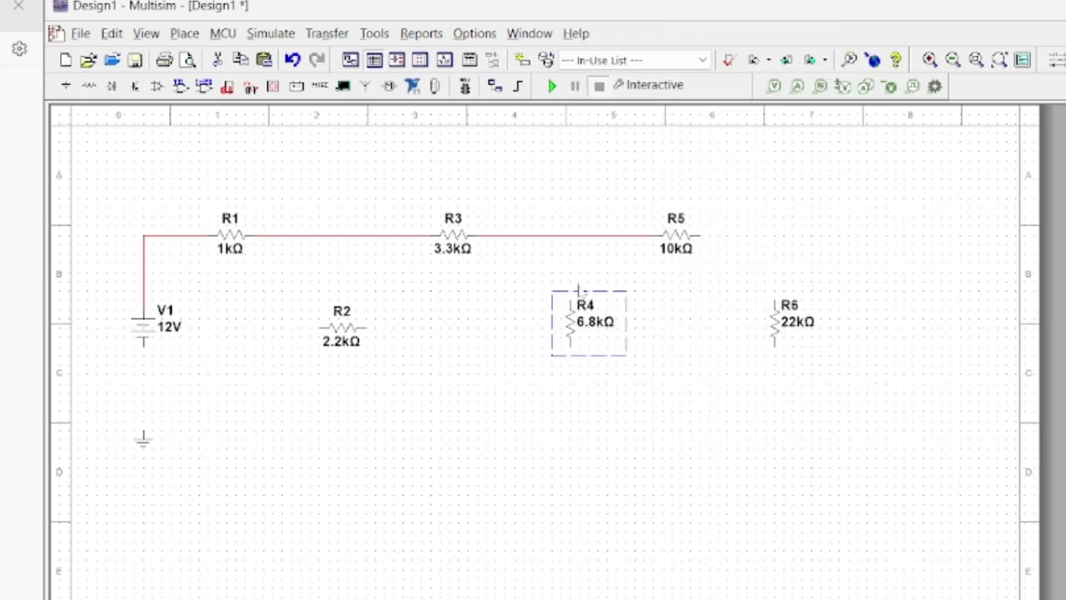
pyautogui.rightClick(341, 334)
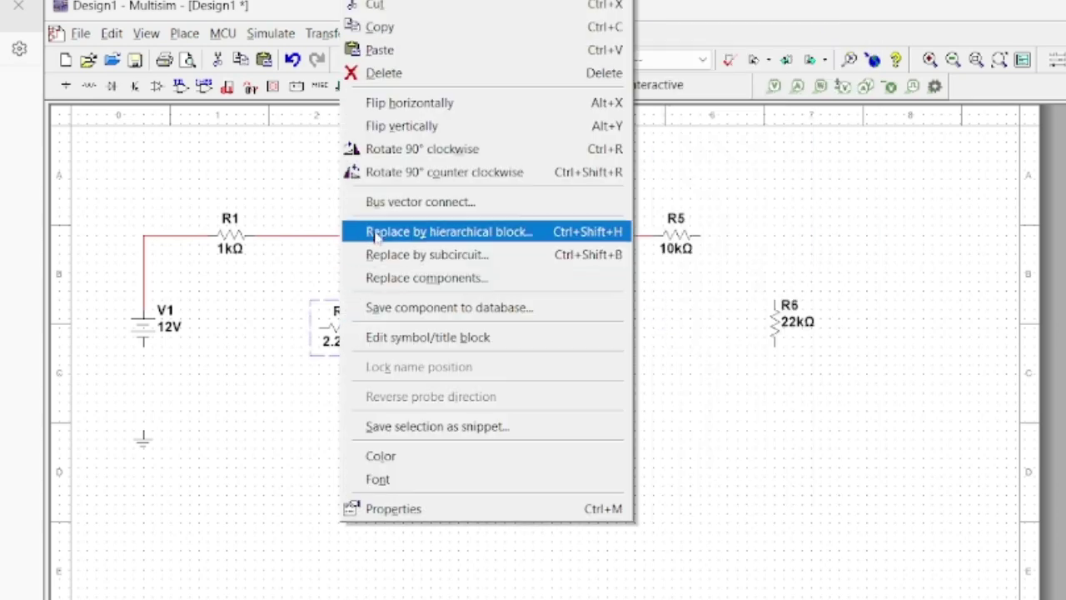
pyautogui.click(389, 152)
pyautogui.click(595, 430)
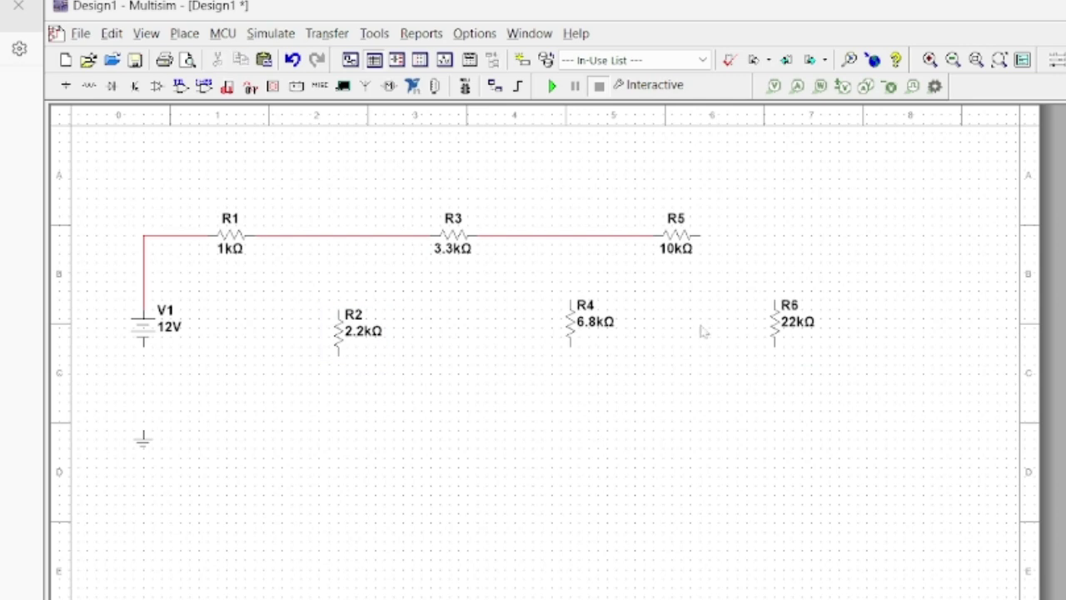
# - Close the outer loop by wiring R5 to the top of R6, then R6's lower end and V1's negative terminal to ground
pyautogui.click(721, 235)
pyautogui.click(775, 300)
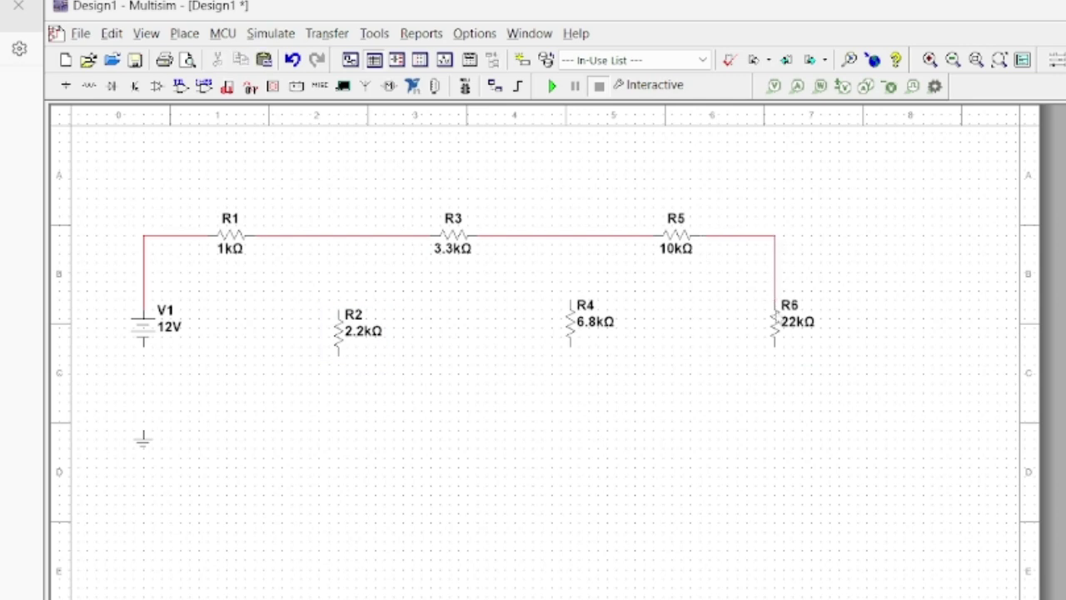
pyautogui.click(776, 350)
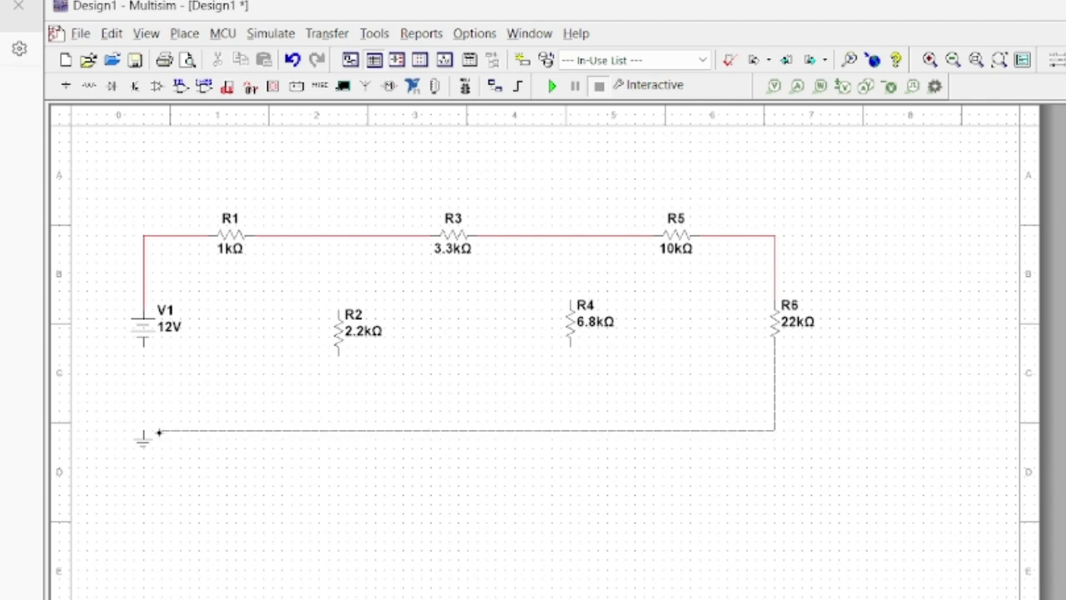
pyautogui.click(142, 430)
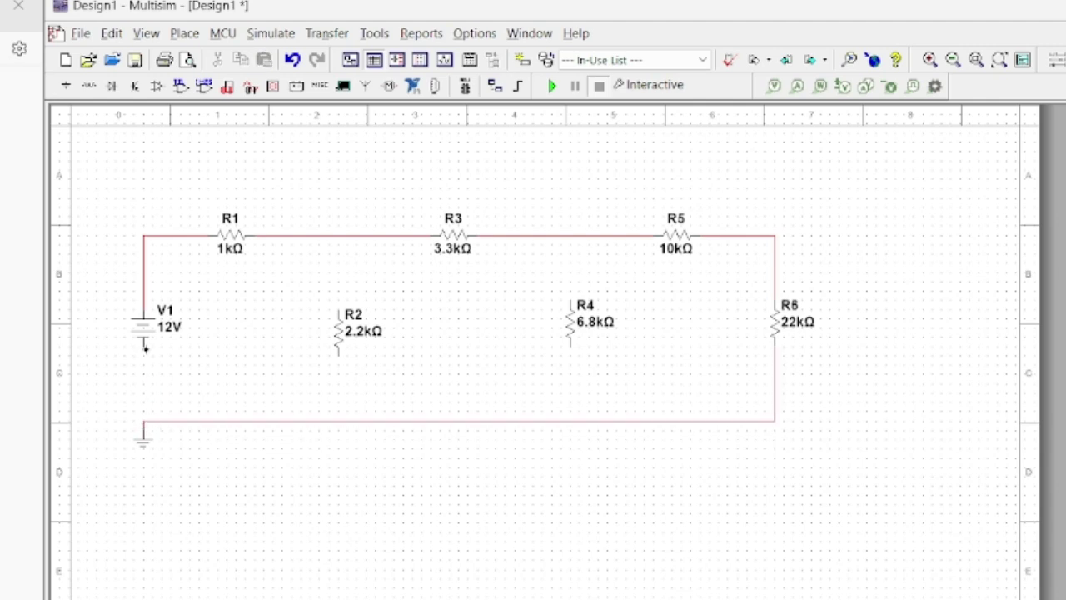
pyautogui.click(142, 348)
pyautogui.click(144, 421)
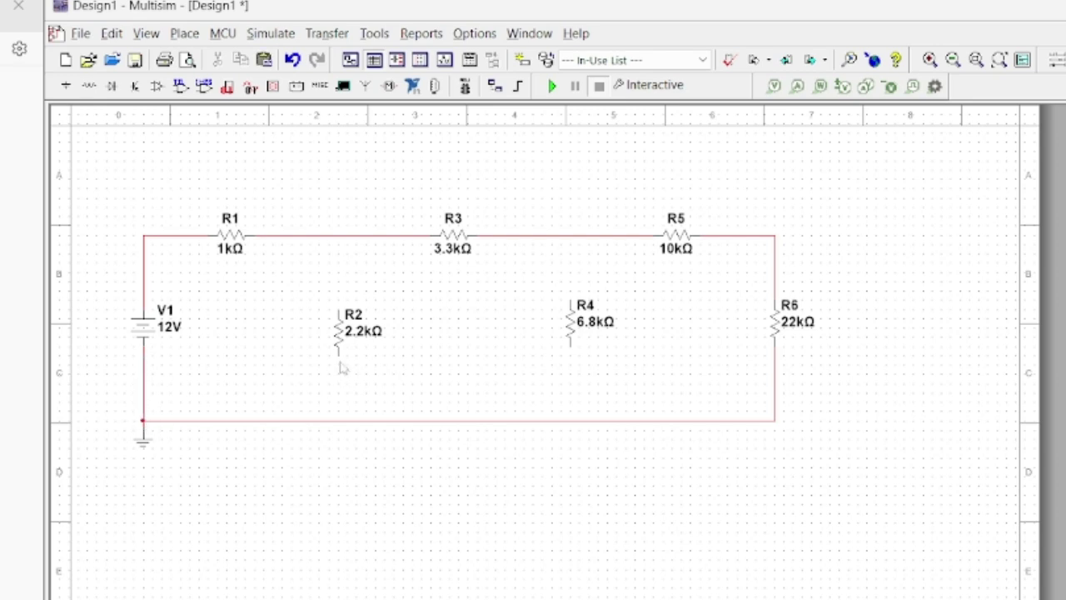
# - Wire R2 and R4 down to the ground rail, and up to the R1–R3 and R3–R5 connections respectively
pyautogui.click(337, 357)
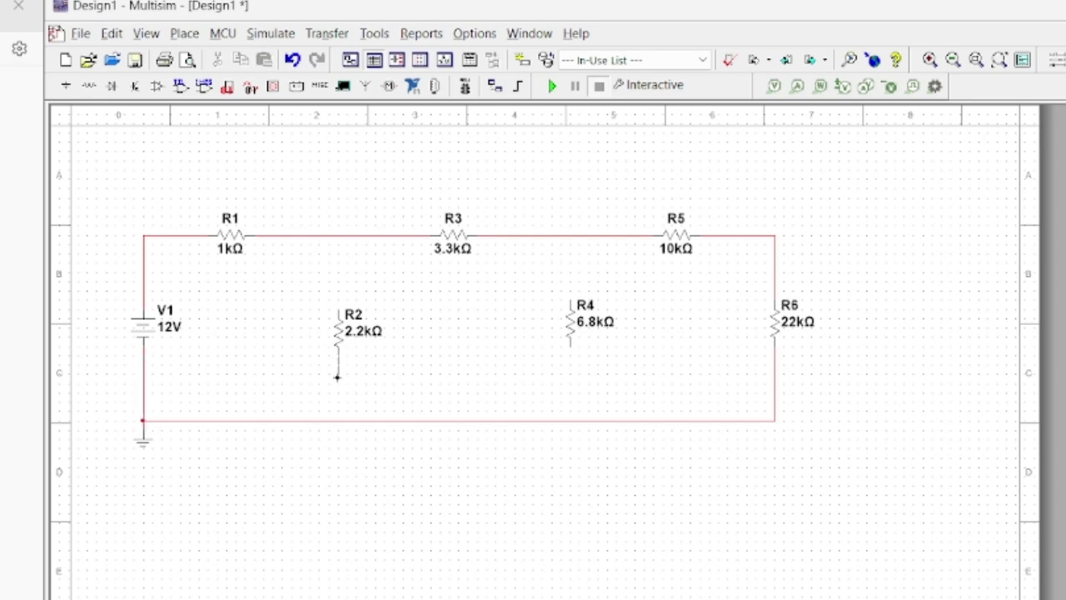
pyautogui.click(339, 421)
pyautogui.click(570, 344)
pyautogui.click(572, 421)
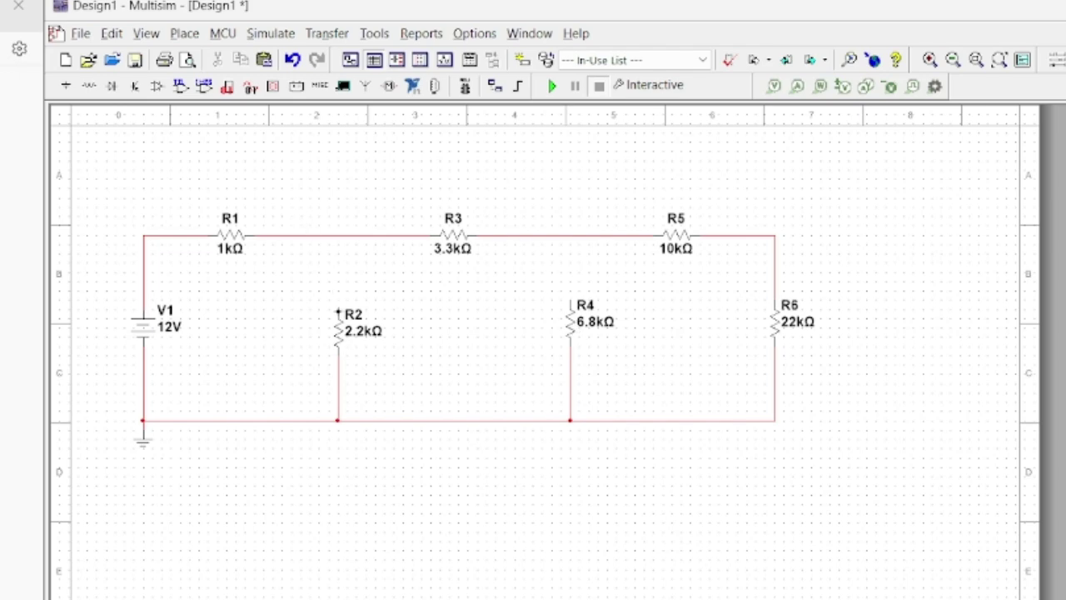
pyautogui.click(338, 312)
pyautogui.click(338, 236)
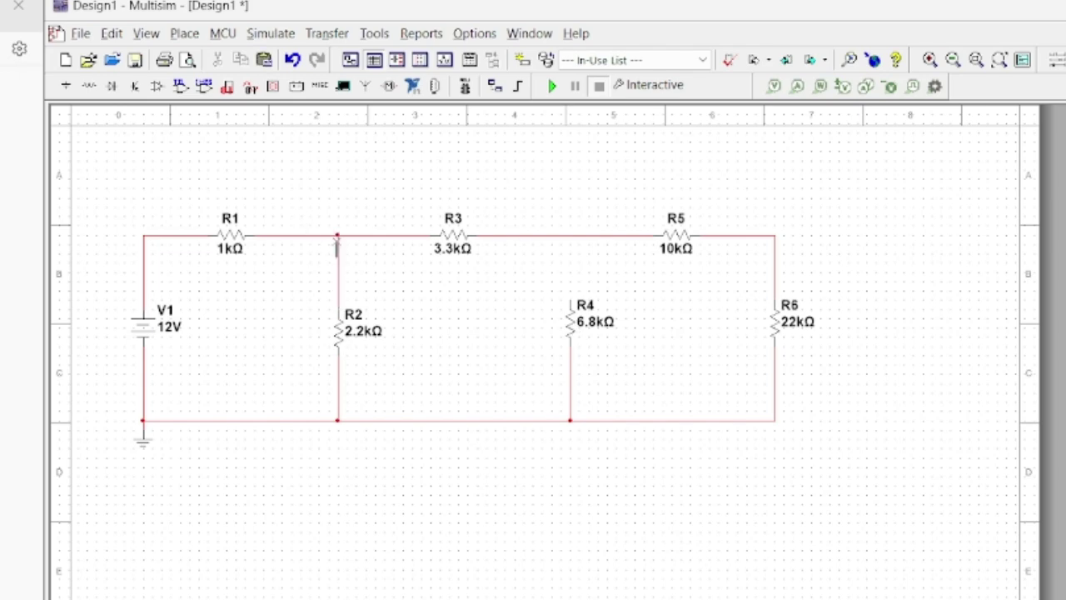
pyautogui.click(571, 301)
pyautogui.click(571, 235)
# - Add the text label A above the upper corner node between V1 and R1
pyautogui.click(185, 34)
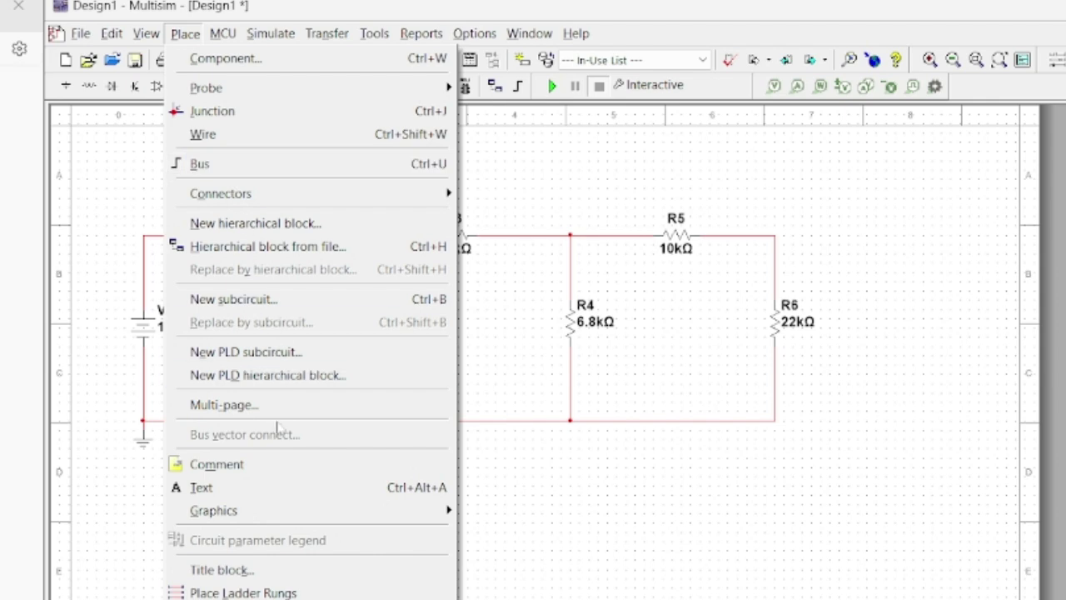
pyautogui.click(279, 489)
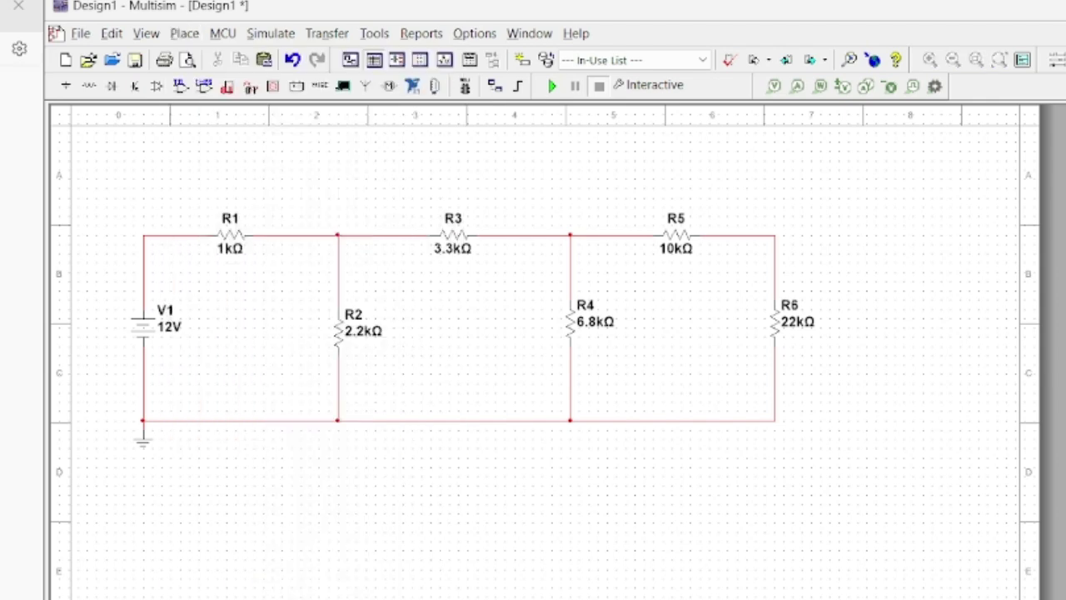
pyautogui.click(135, 218)
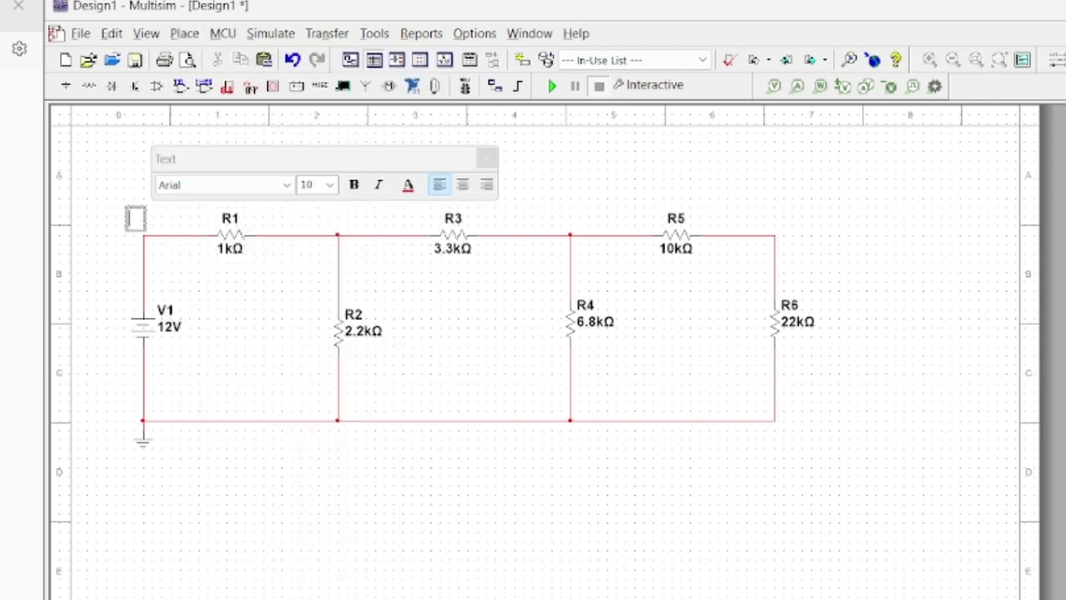
pyautogui.write('A')
pyautogui.click(124, 279)
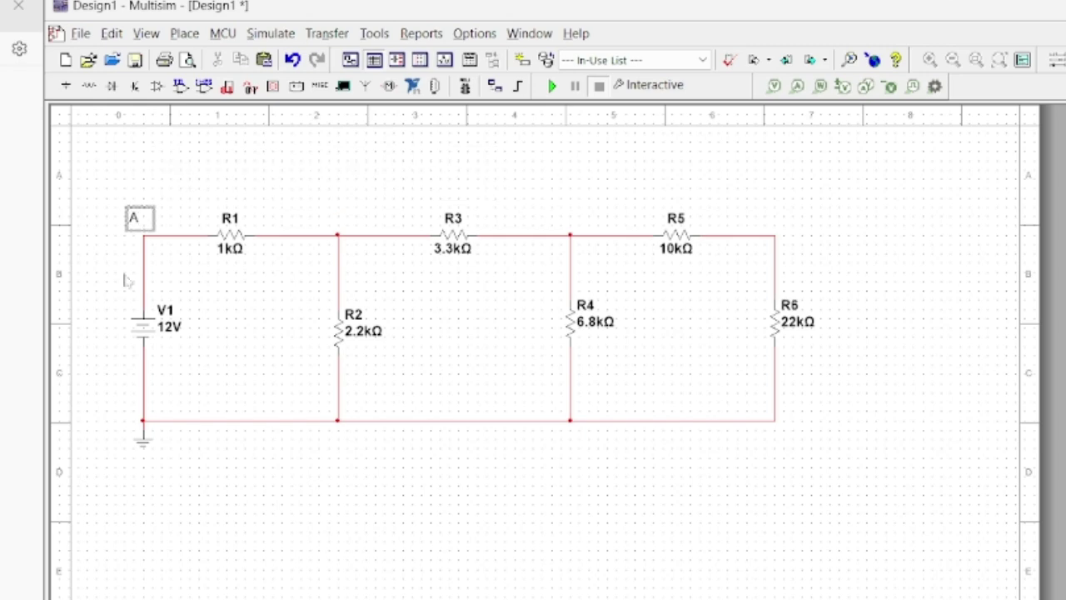
# - Add the text label B above the junction of R1, R2 and R3
pyautogui.click(184, 33)
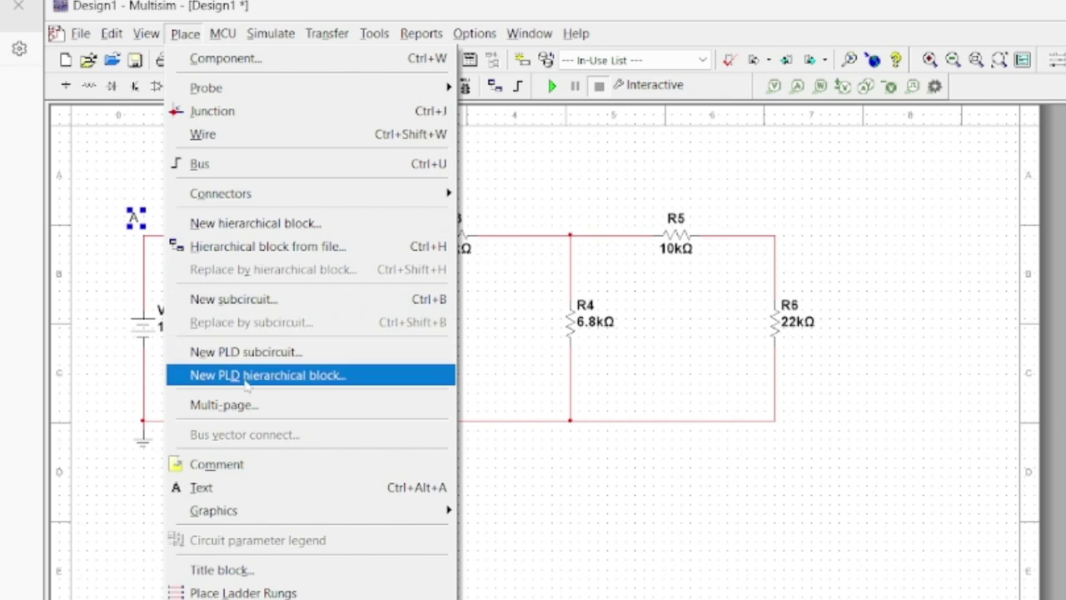
pyautogui.click(238, 489)
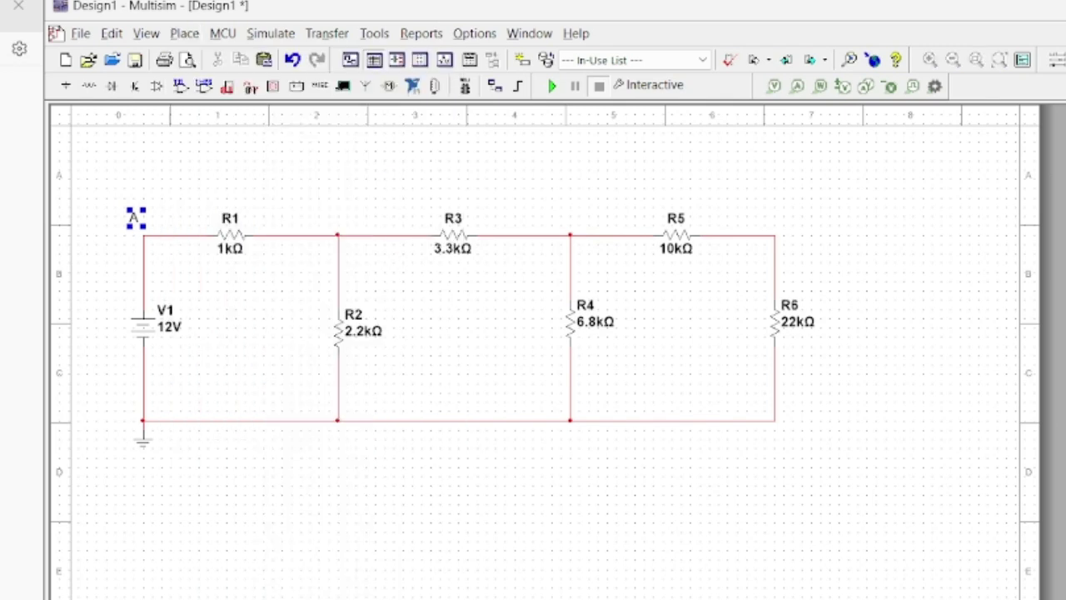
pyautogui.click(338, 215)
pyautogui.write('B')
pyautogui.click(270, 170)
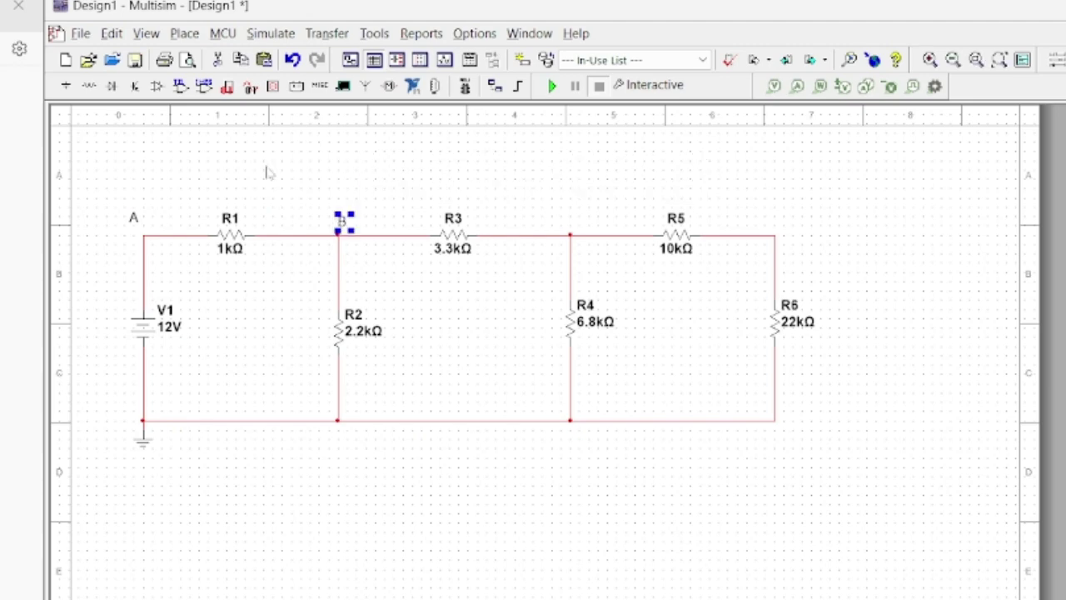
# - Add the text label C above the junction of R3, R4 and R5
pyautogui.click(213, 35)
pyautogui.moveTo(185, 33)
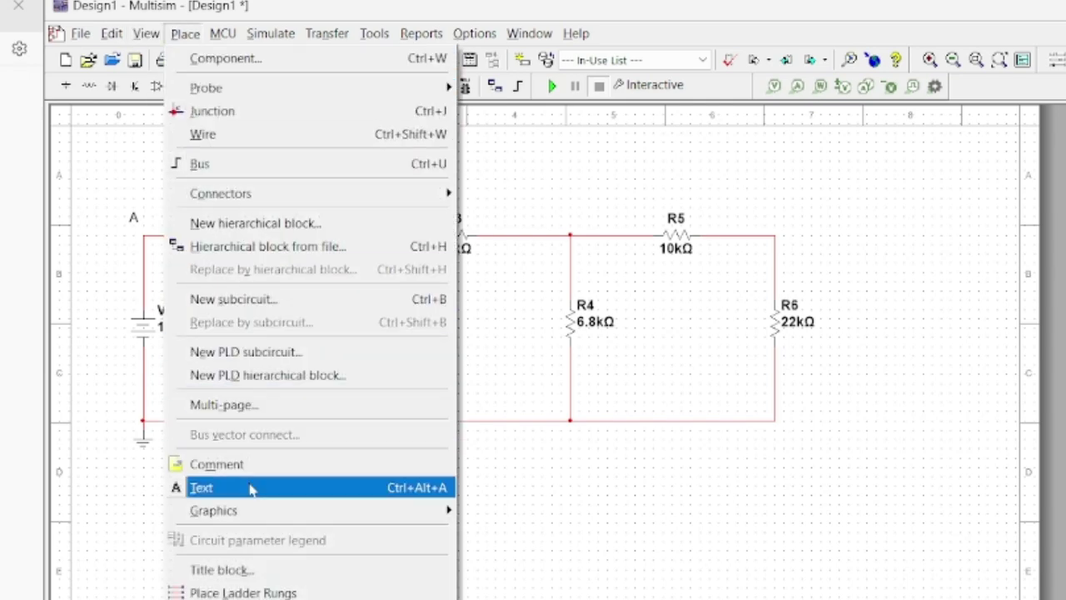
pyautogui.click(204, 487)
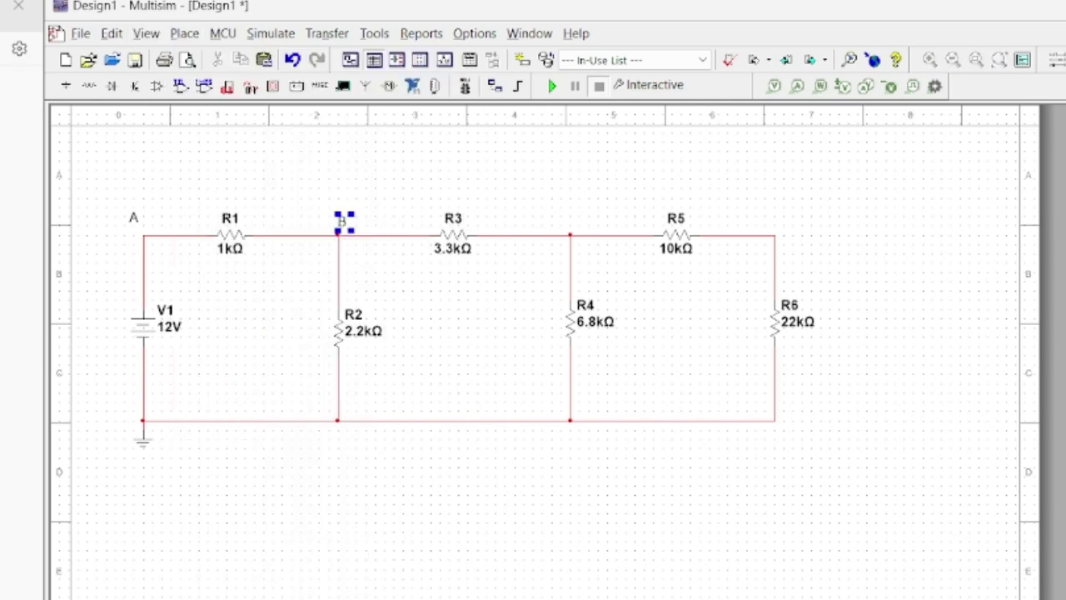
pyautogui.click(566, 222)
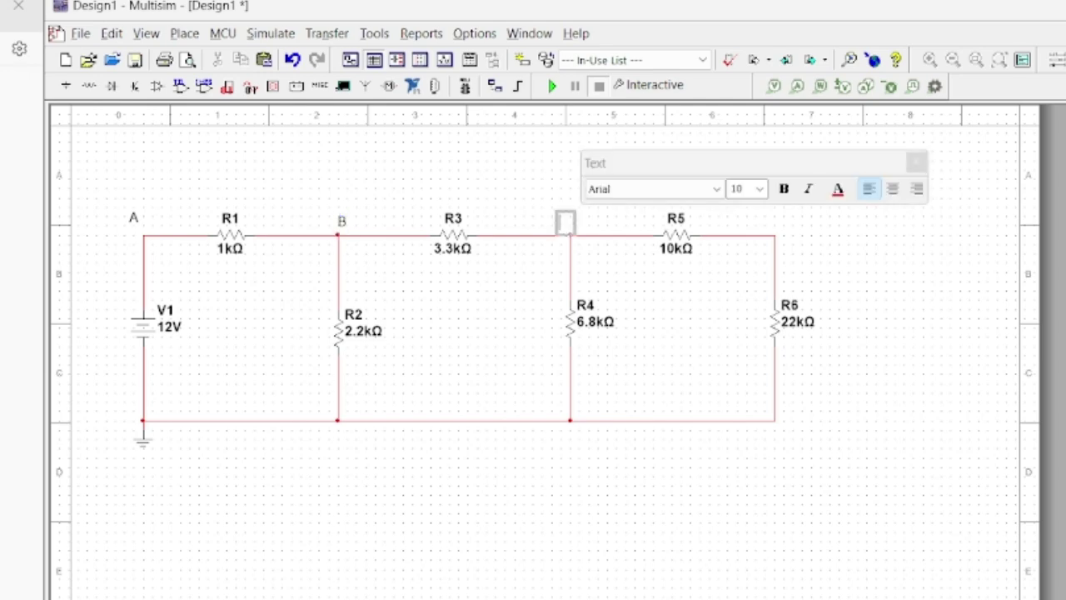
pyautogui.write('C')
pyautogui.click(537, 203)
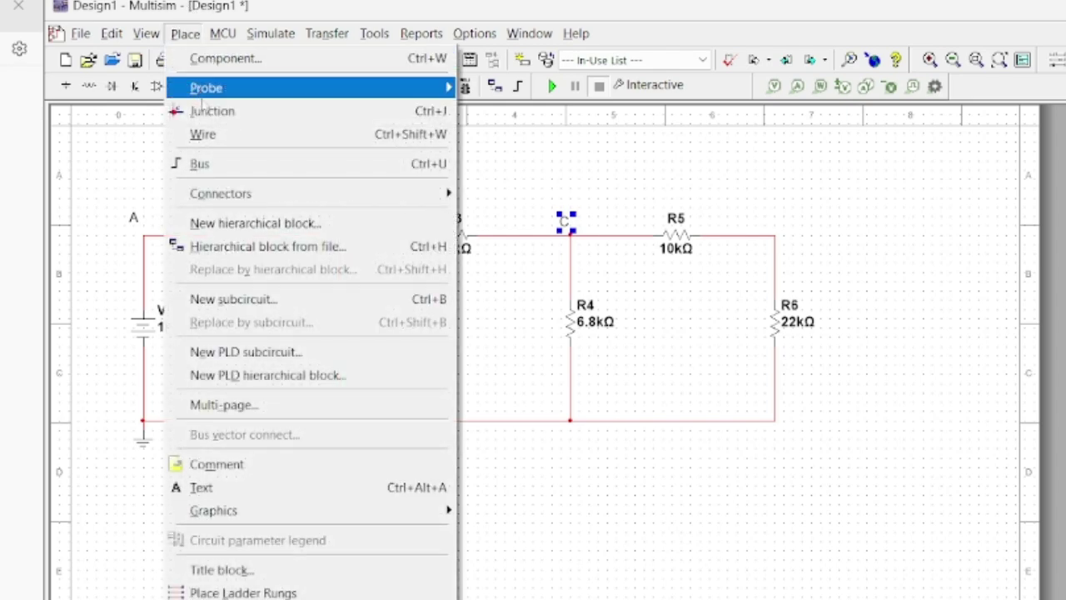
# - Add the text label D above the corner node between R5 and R6
pyautogui.click(200, 487)
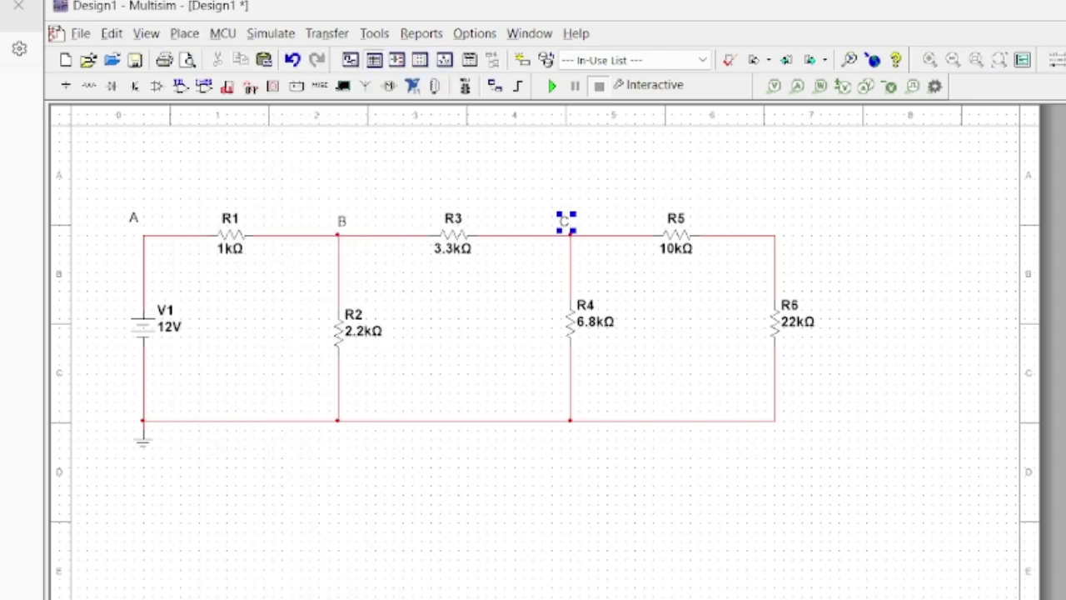
pyautogui.click(777, 226)
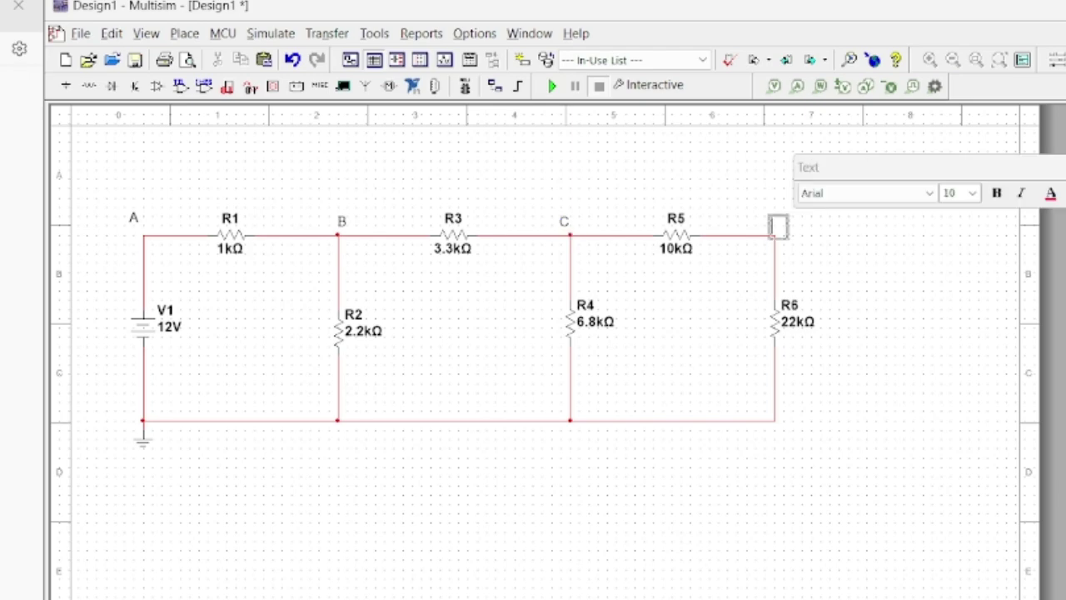
pyautogui.write('D')
pyautogui.click(833, 233)
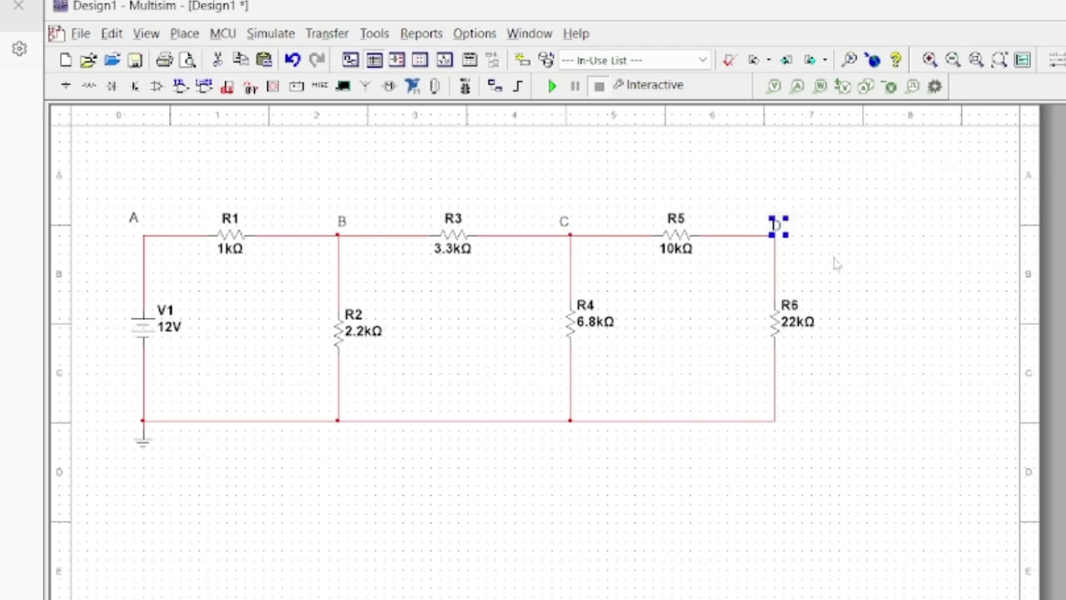
pyautogui.click(838, 261)
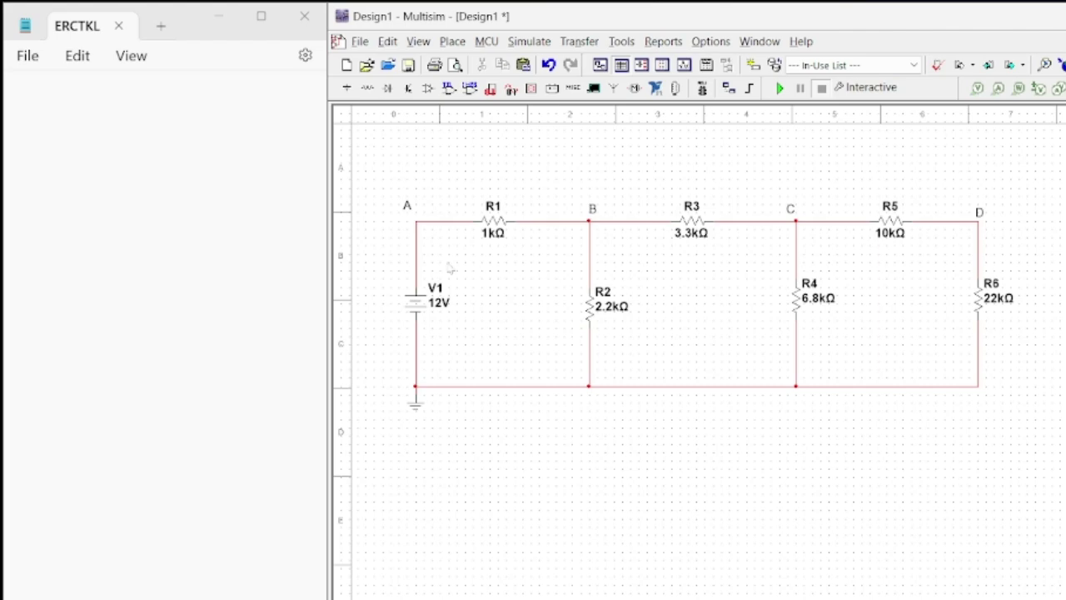
# - Switch to the ERCTKL note in Notepad, enter VA =, VB = and VC = on separate lines, and begin a fourth line with V
pyautogui.click(18, 98)
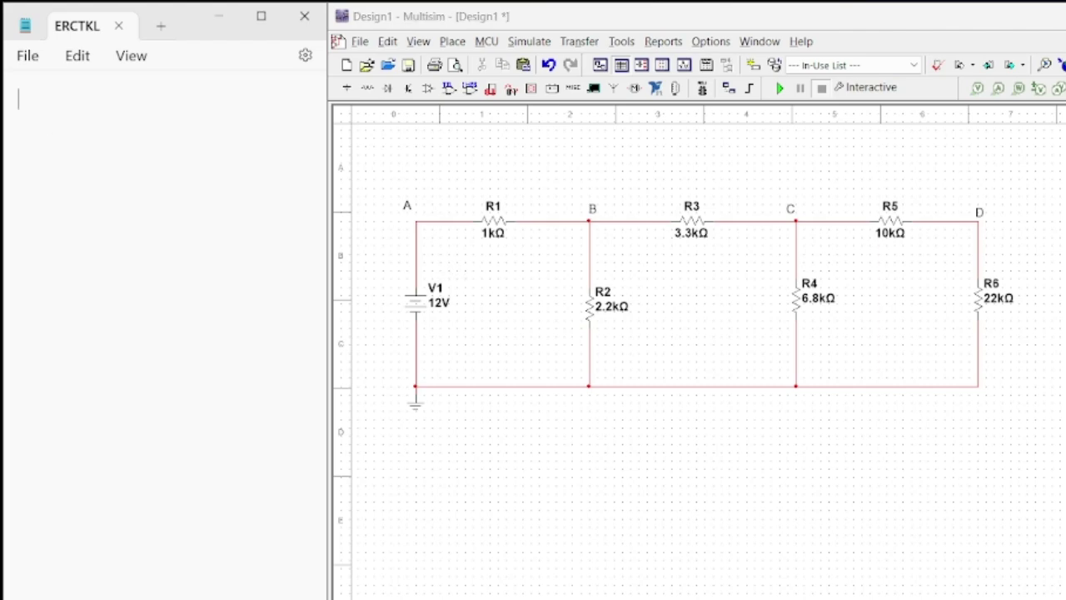
pyautogui.press('Return')
pyautogui.write('VA = ')
pyautogui.write('VB =')
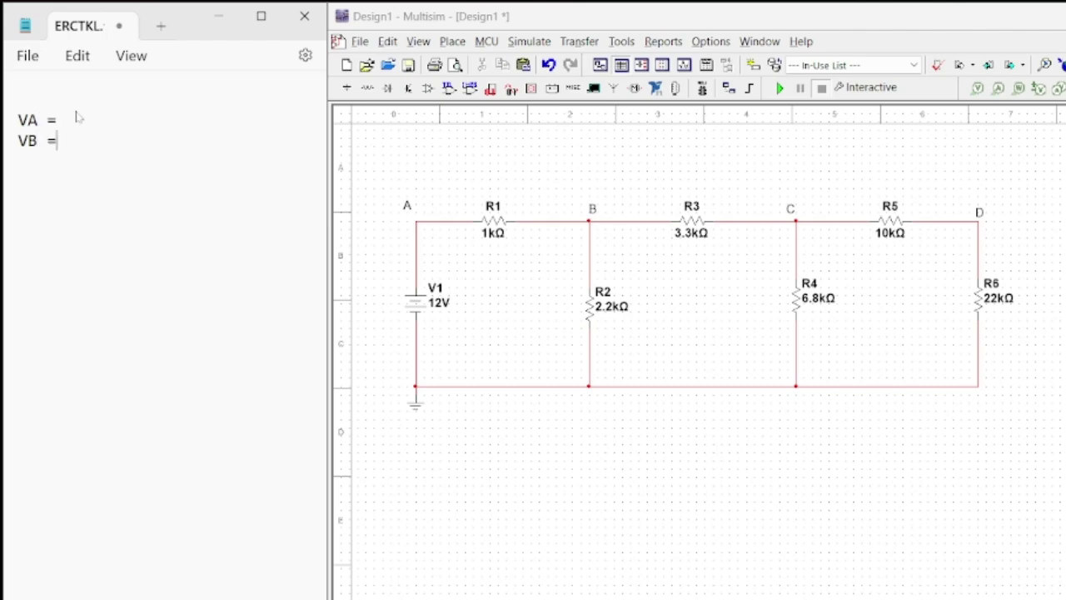
pyautogui.press('Return')
pyautogui.write('VC =')
pyautogui.press('Return')
pyautogui.write('V')
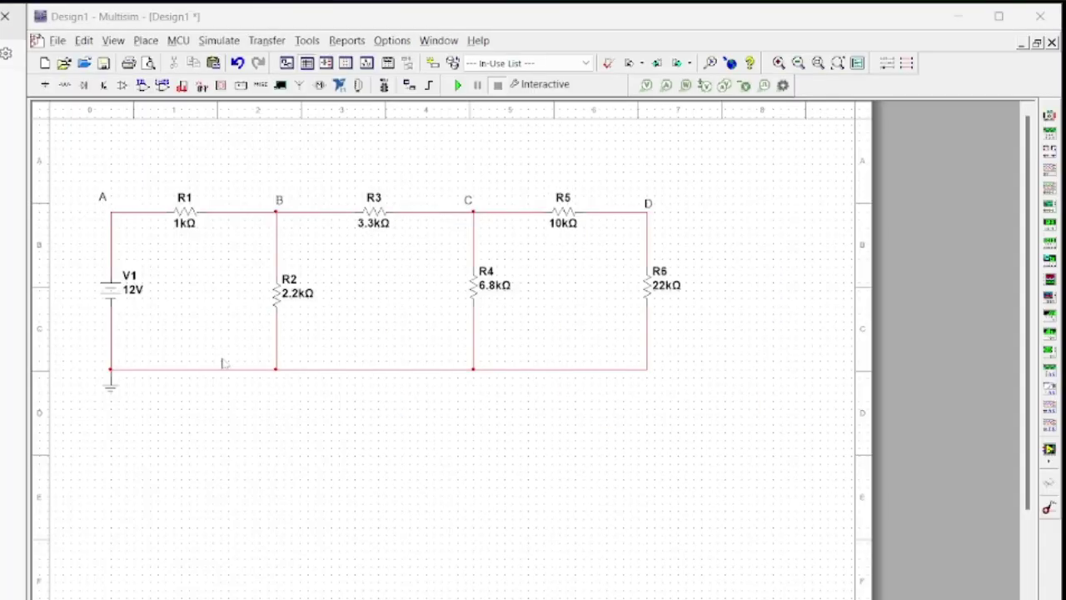
# - Switch back to Multisim and place a multimeter between V1 and R2, below R1
pyautogui.click(242, 399)
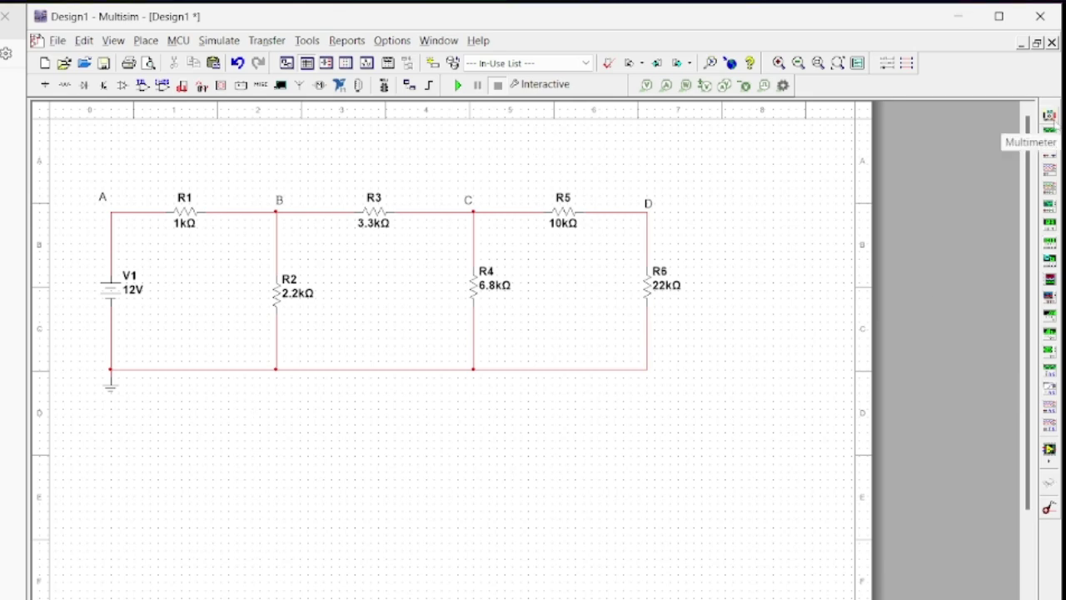
pyautogui.click(1051, 117)
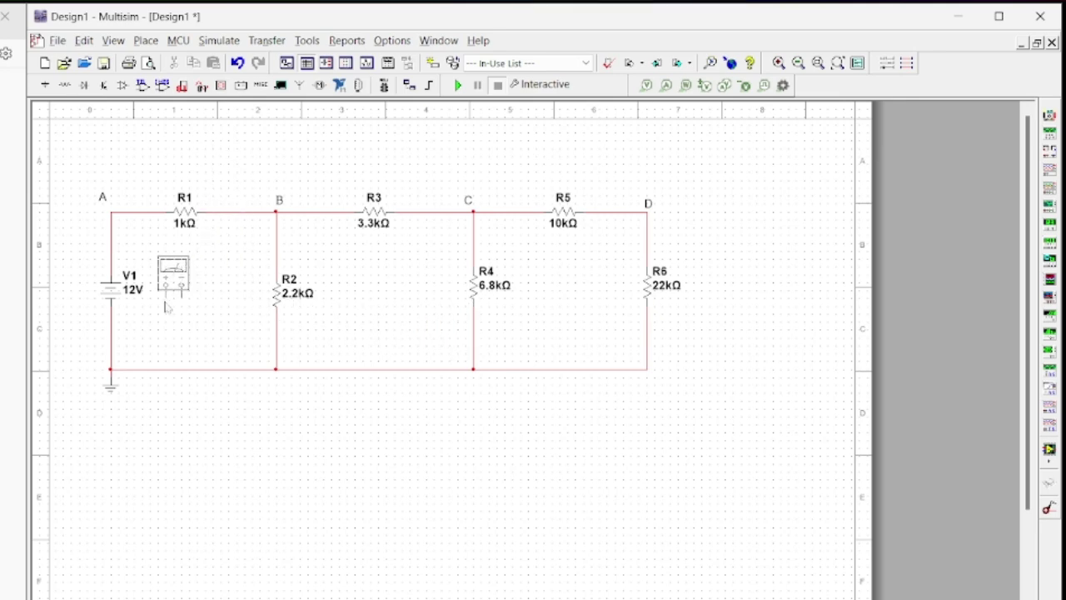
pyautogui.click(222, 310)
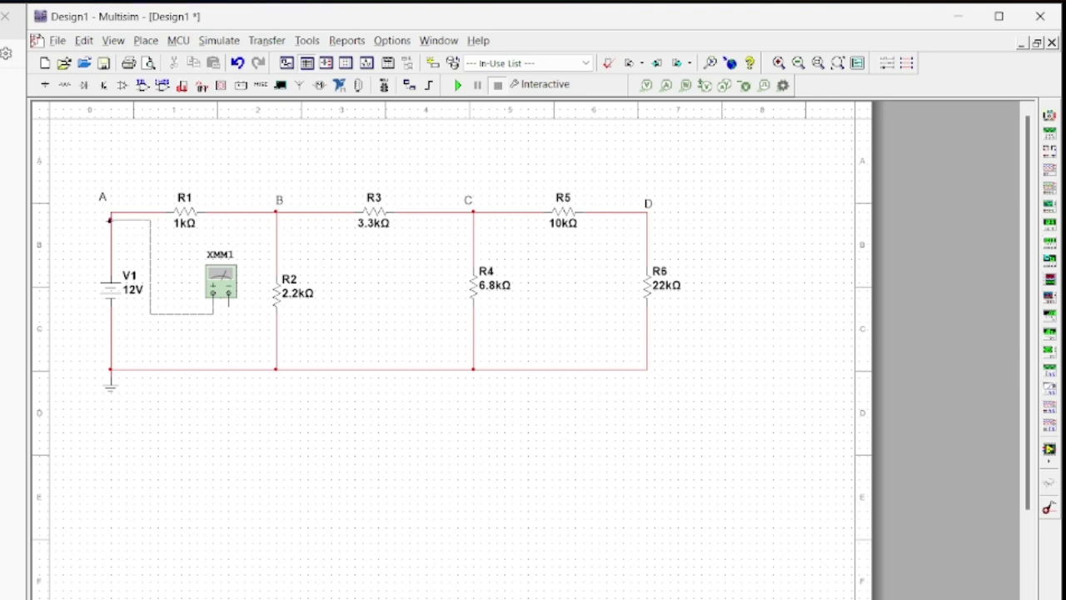
# - Wire the multimeter across source V1 and set the color of the ground net to black
pyautogui.click(111, 219)
pyautogui.click(111, 338)
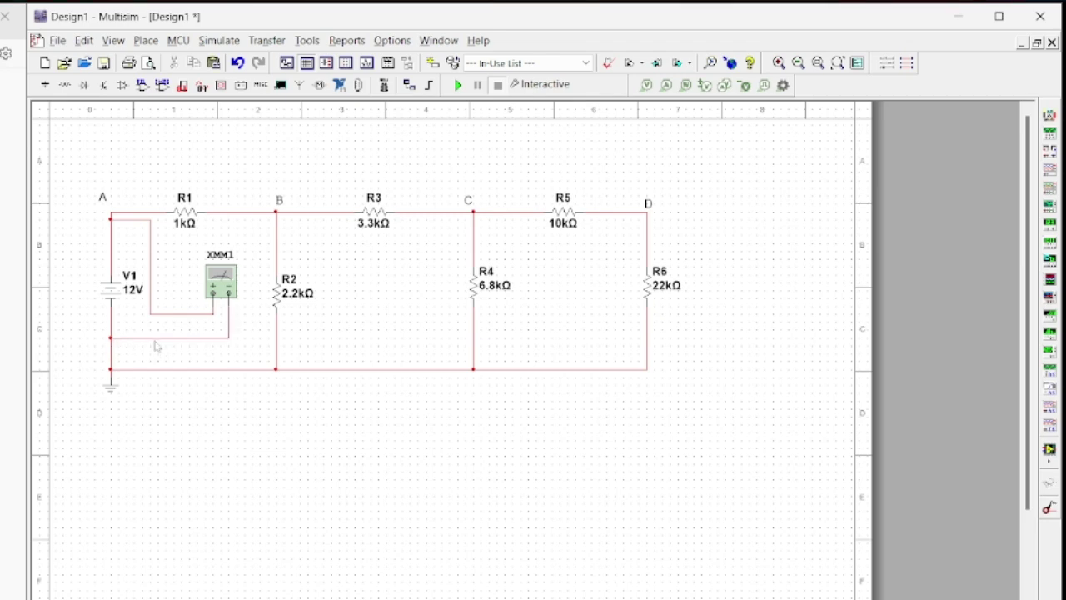
pyautogui.doubleClick(154, 340)
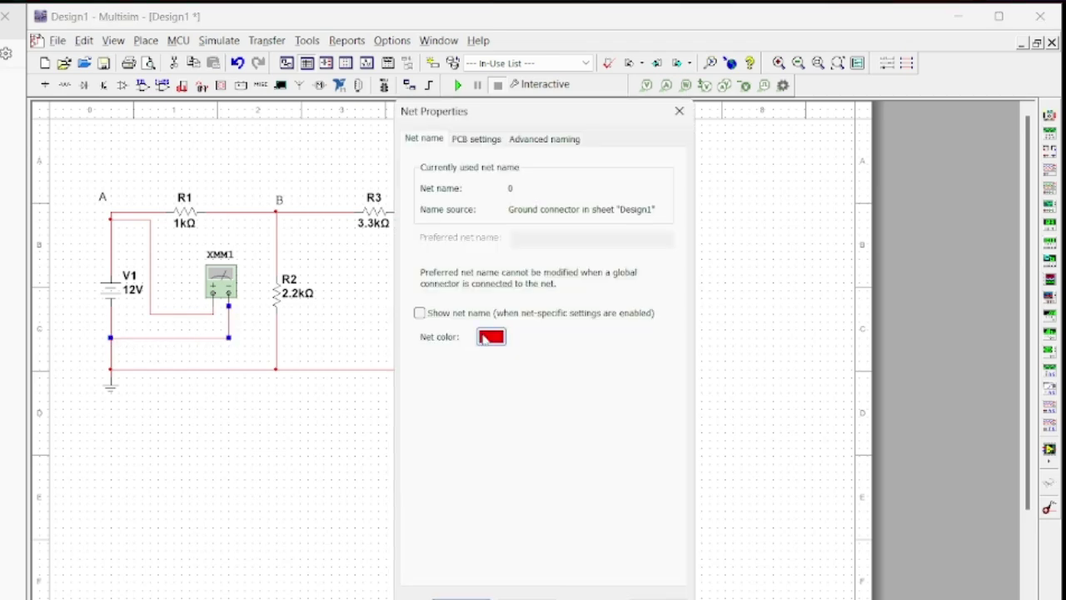
pyautogui.click(486, 334)
pyautogui.click(596, 470)
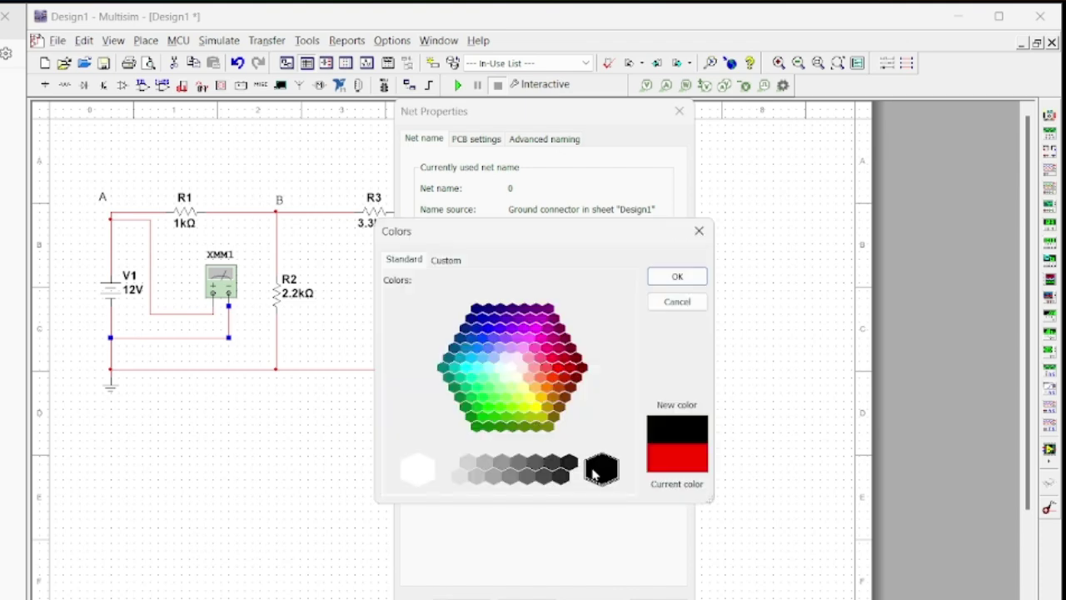
pyautogui.click(660, 278)
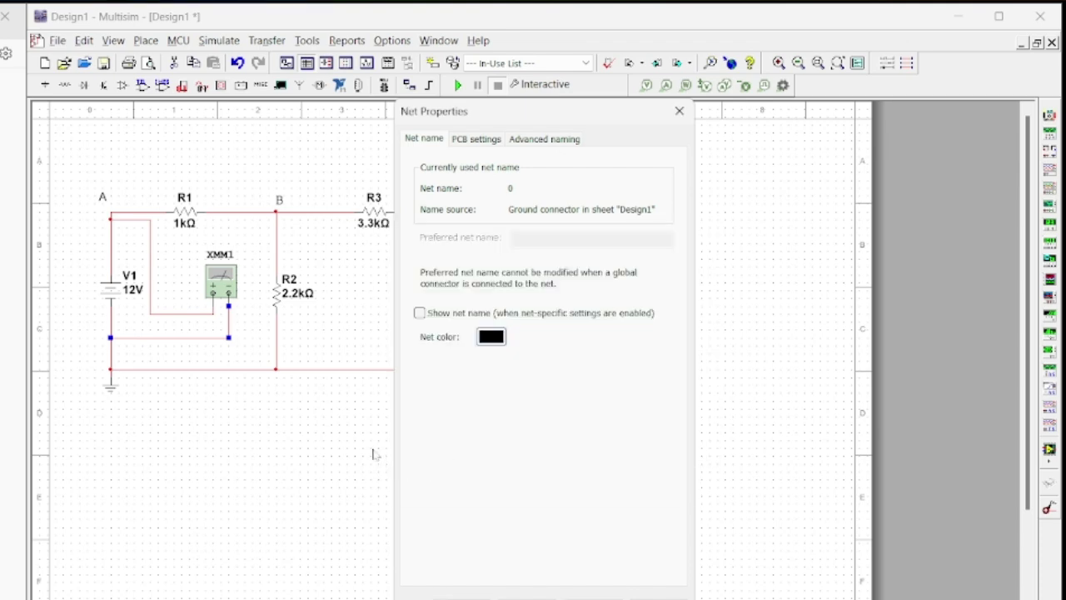
pyautogui.click(593, 593)
pyautogui.click(432, 596)
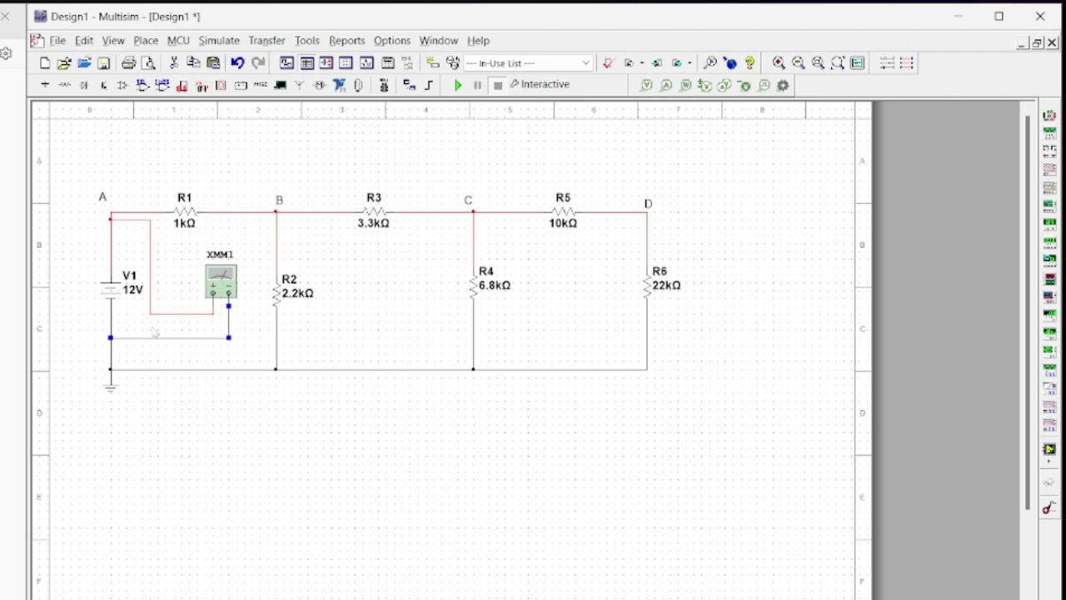
# - Rename the DC source V1 to VS
pyautogui.doubleClick(112, 292)
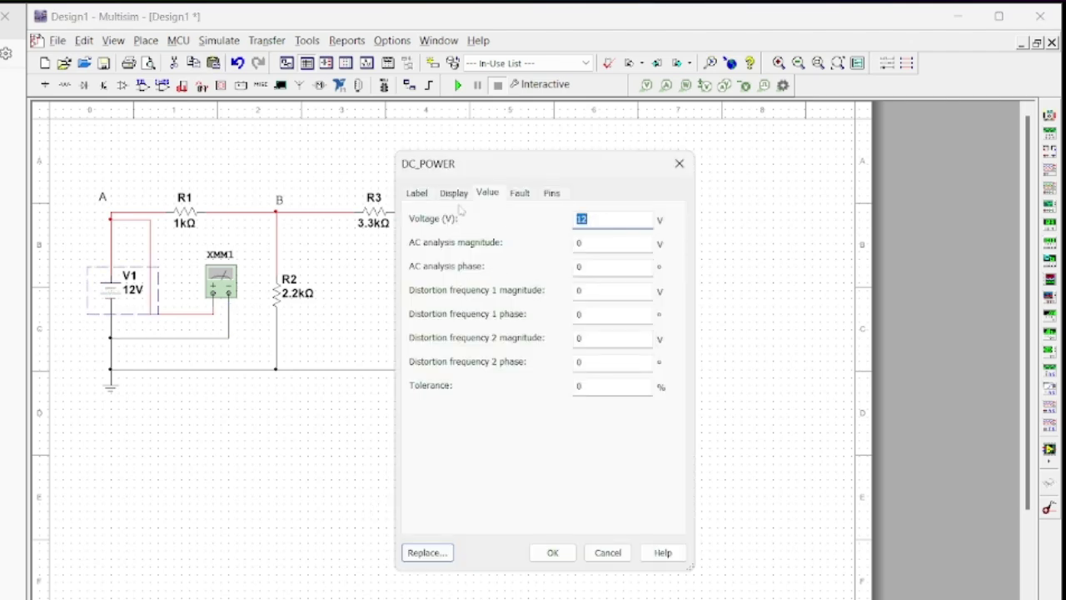
pyautogui.click(453, 192)
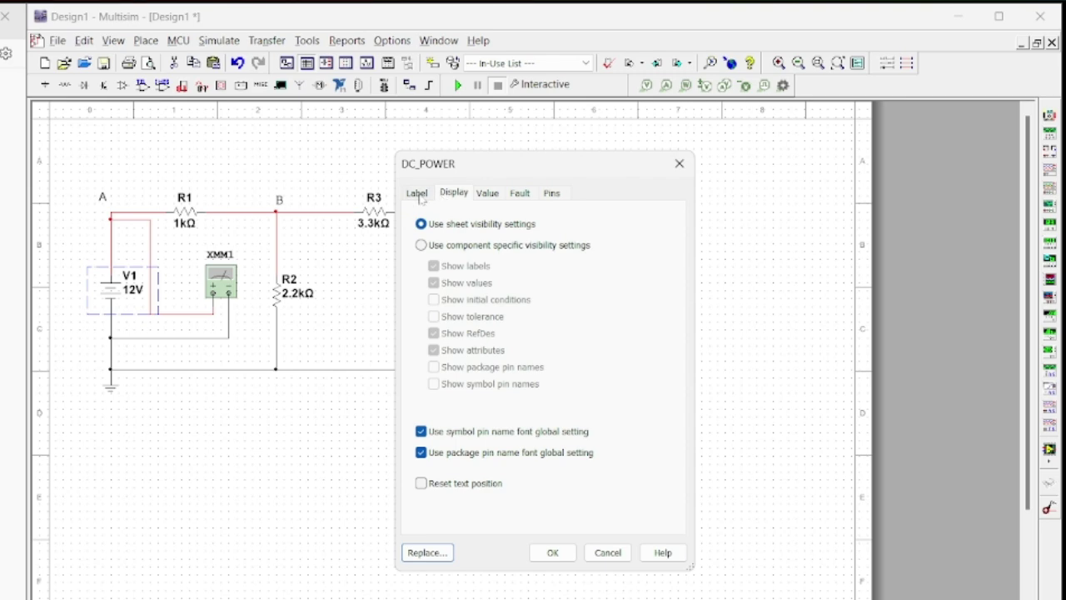
pyautogui.click(420, 195)
pyautogui.moveTo(434, 242); pyautogui.dragTo(344, 243)
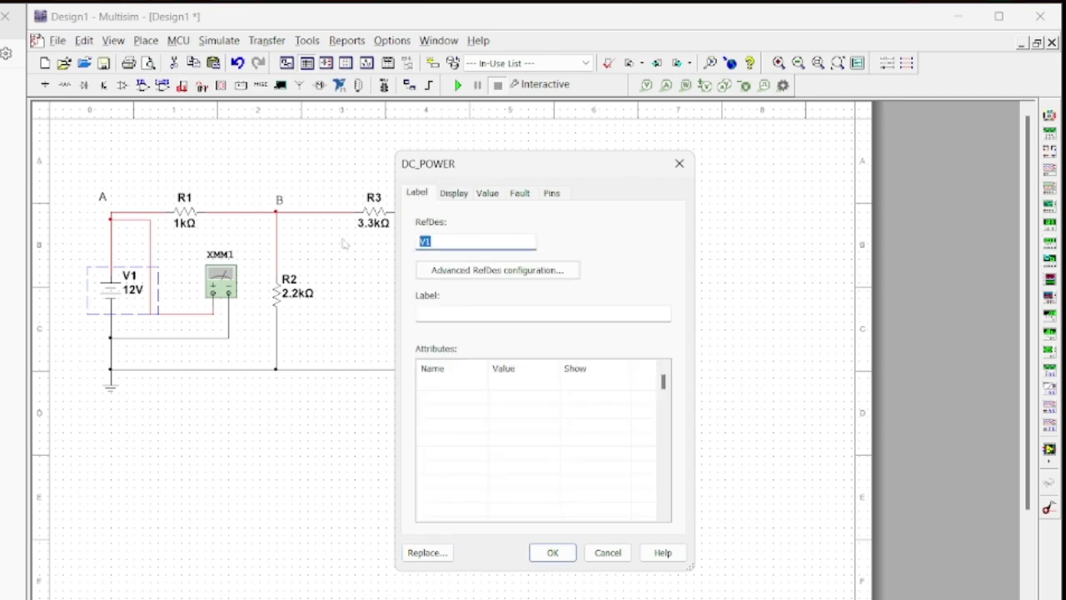
pyautogui.write('VS')
pyautogui.click(548, 552)
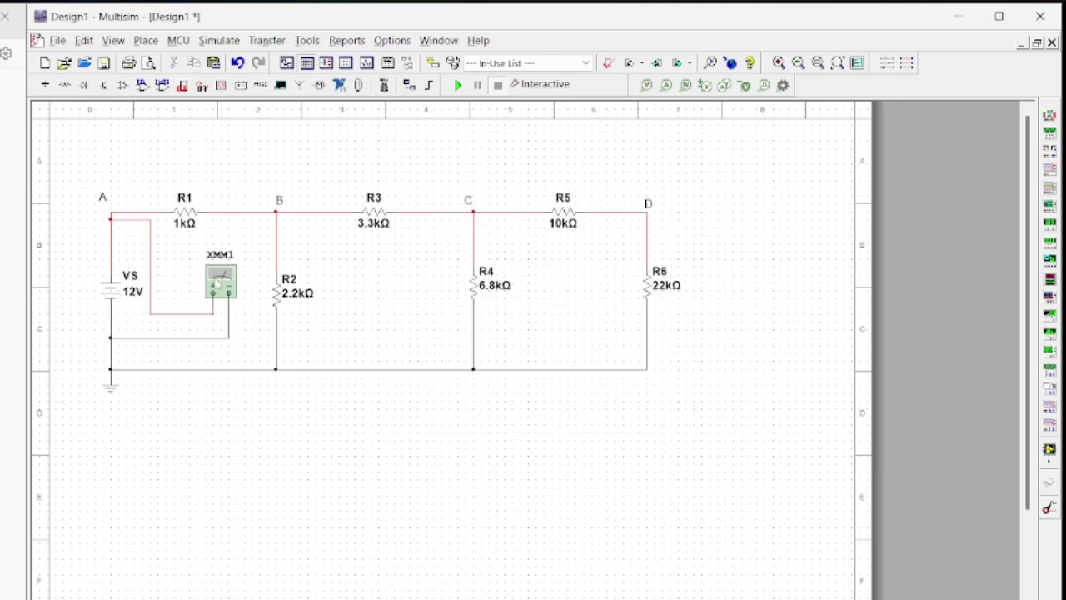
# - Open the XMM1 multimeter readout below the voltage source and select voltage measurement
pyautogui.doubleClick(216, 284)
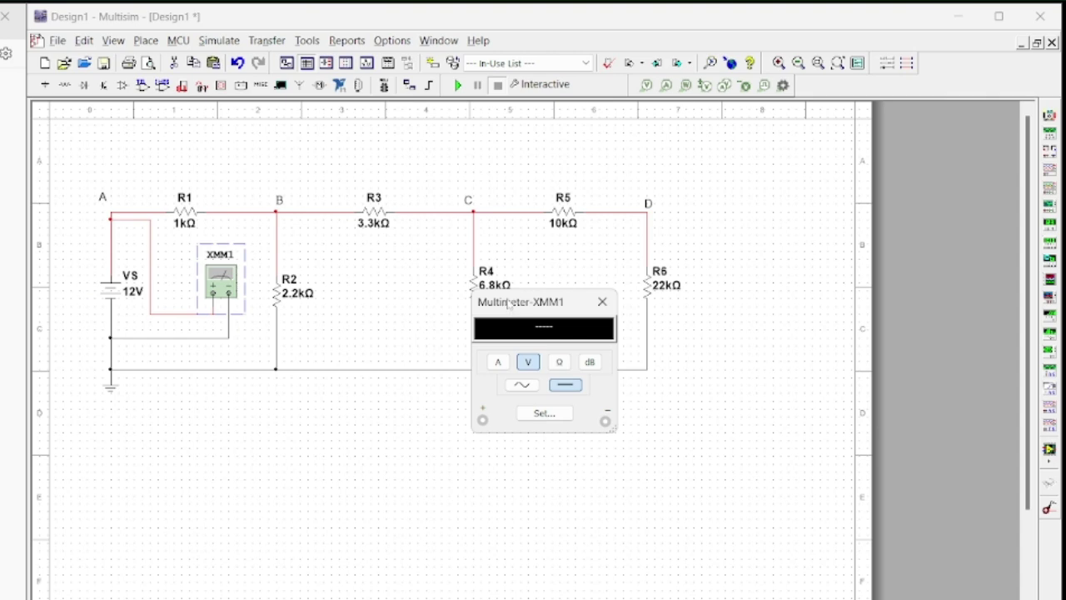
pyautogui.moveTo(508, 304); pyautogui.dragTo(99, 437)
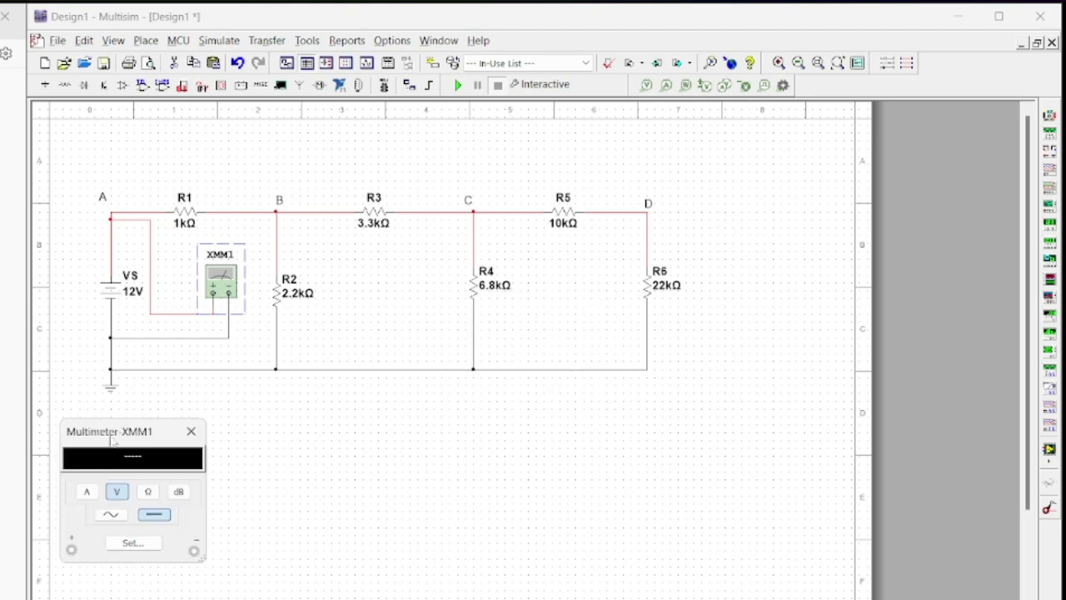
pyautogui.click(119, 497)
# - Place a second multimeter between R2 and R4, wire it across R2, and open its readout beside that of XMM1
pyautogui.click(1050, 117)
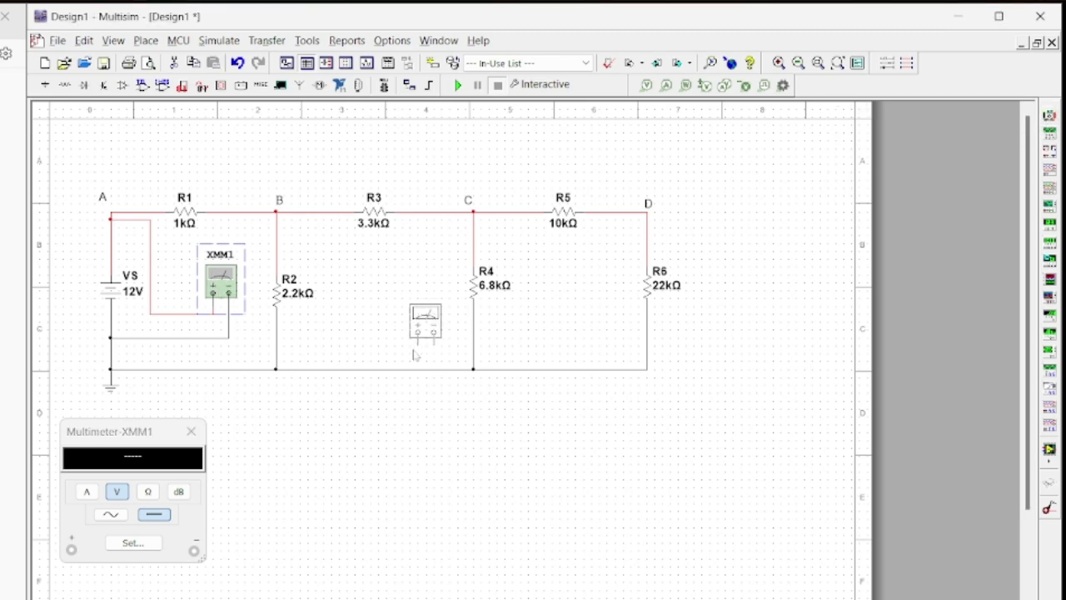
pyautogui.click(375, 313)
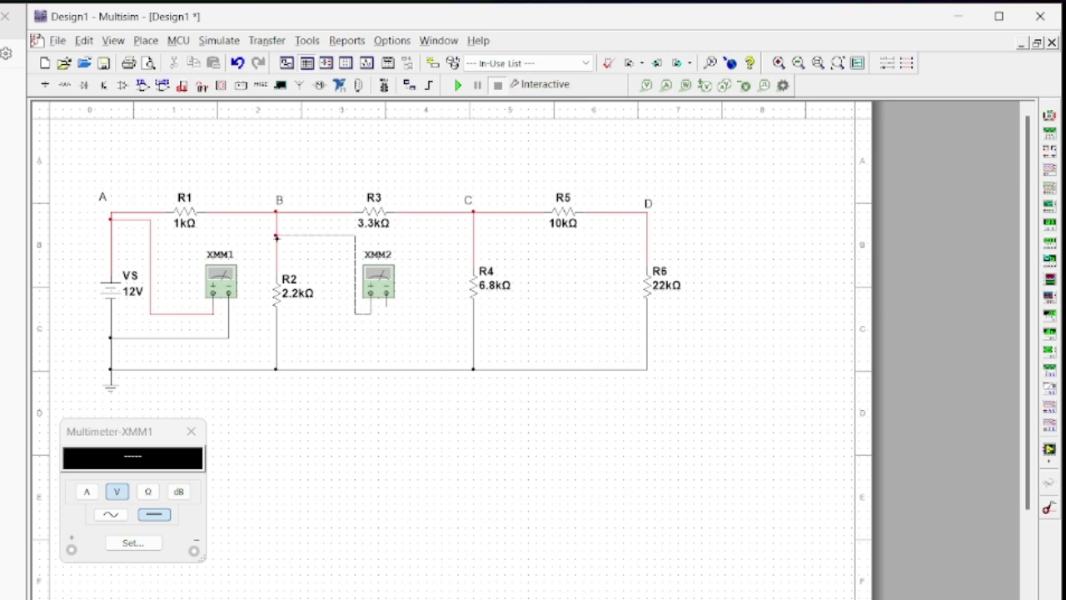
pyautogui.click(276, 237)
pyautogui.click(387, 298)
pyautogui.click(277, 339)
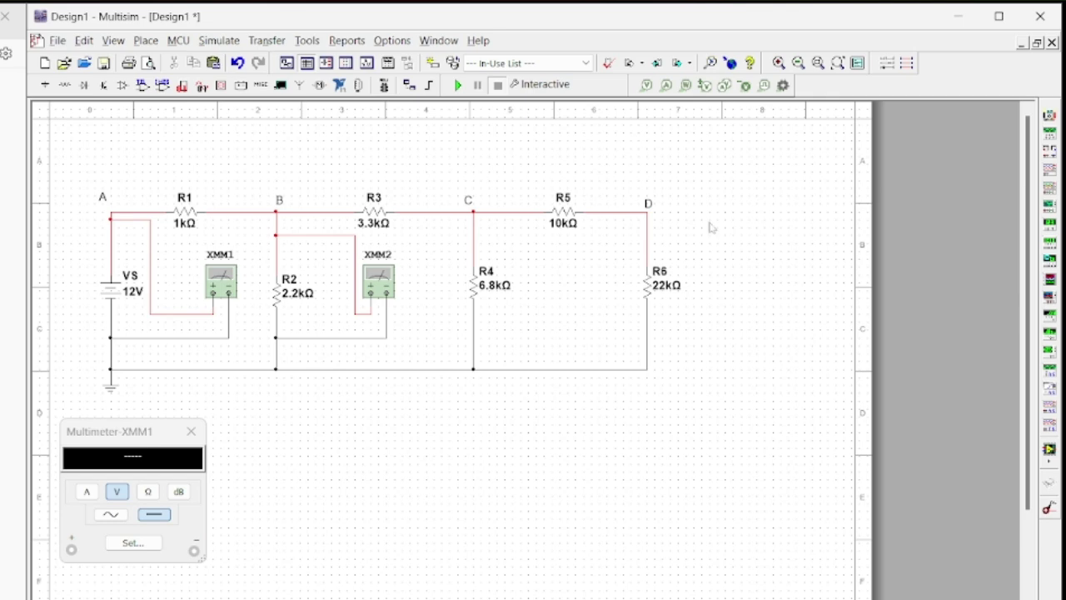
pyautogui.doubleClick(379, 293)
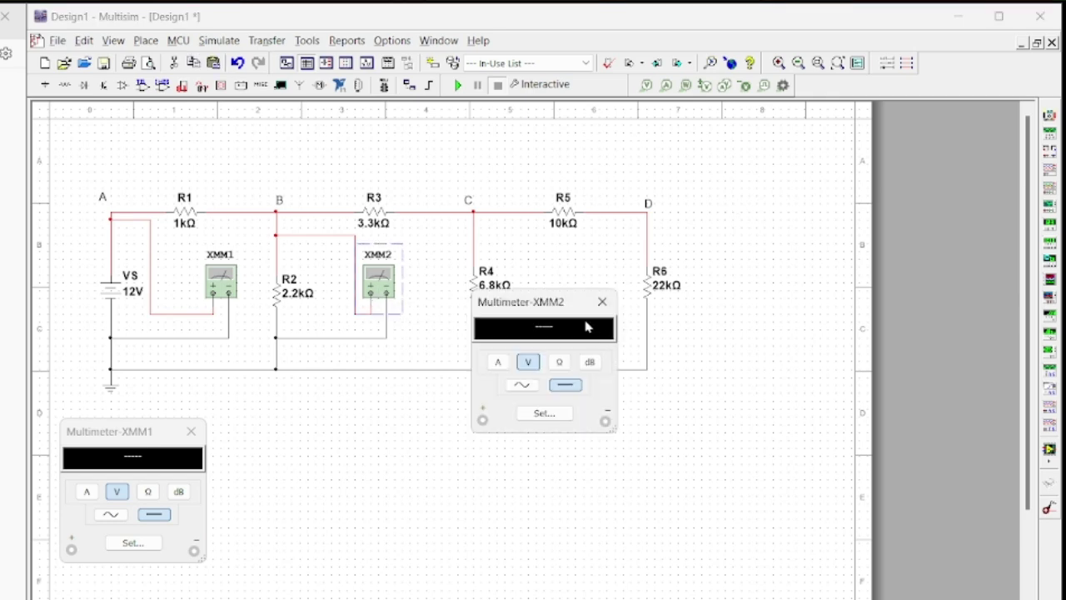
pyautogui.moveTo(567, 308); pyautogui.dragTo(311, 442)
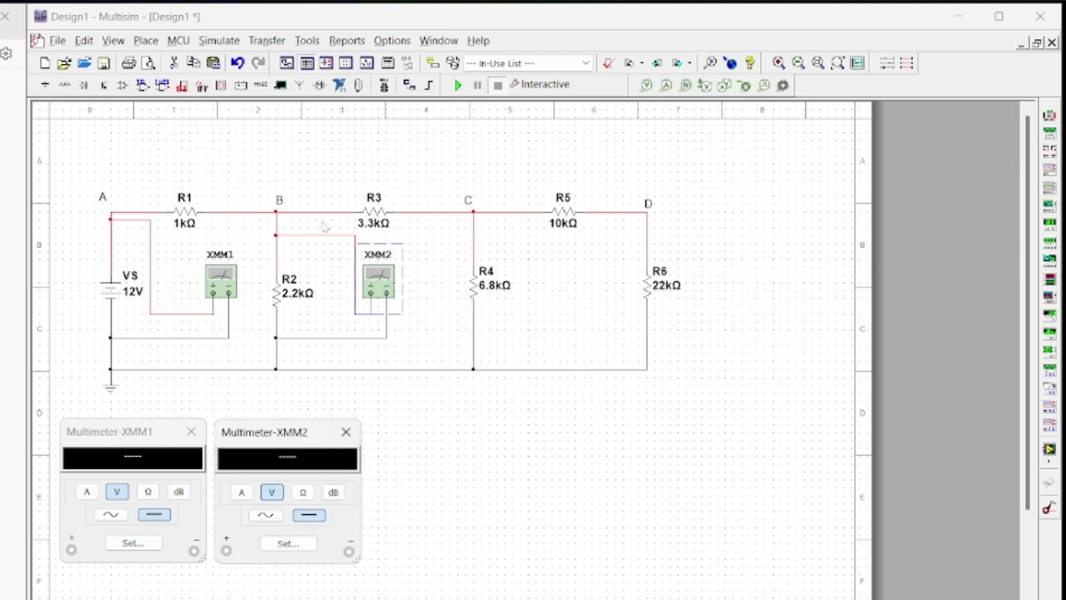
# - Place a third multimeter between R4 and R6, wire it across R4, and open its readout beside that of XMM2
pyautogui.click(1050, 115)
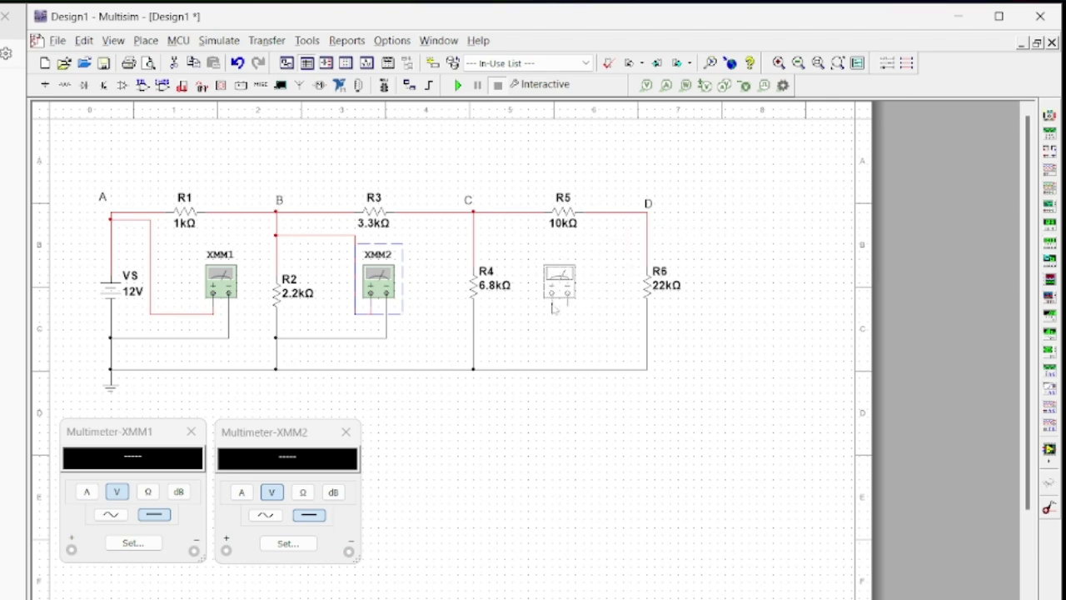
pyautogui.click(553, 308)
pyautogui.click(549, 307)
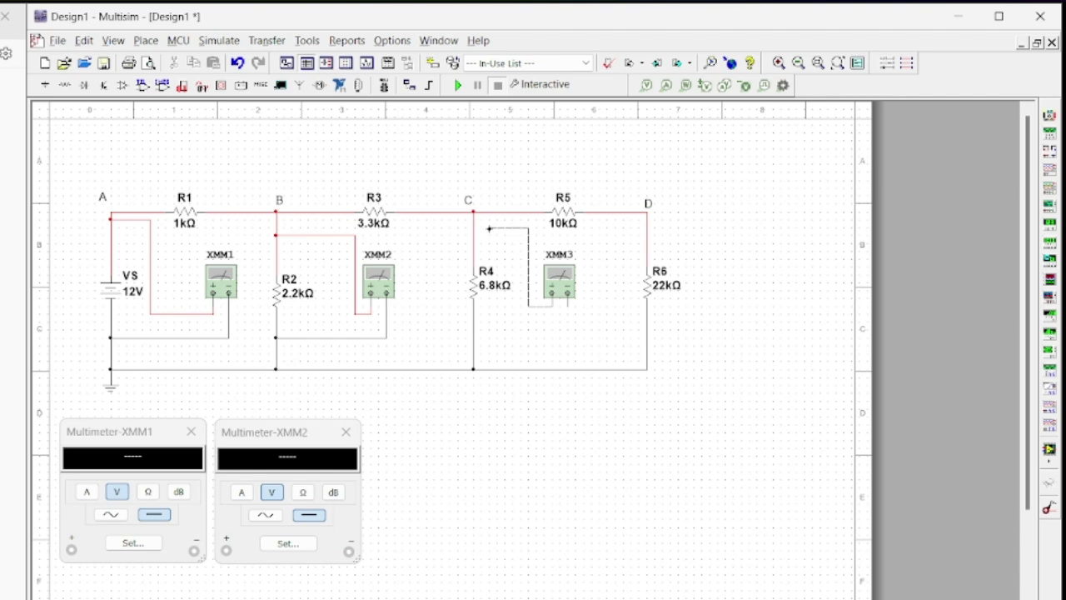
pyautogui.click(475, 227)
pyautogui.click(566, 305)
pyautogui.click(473, 330)
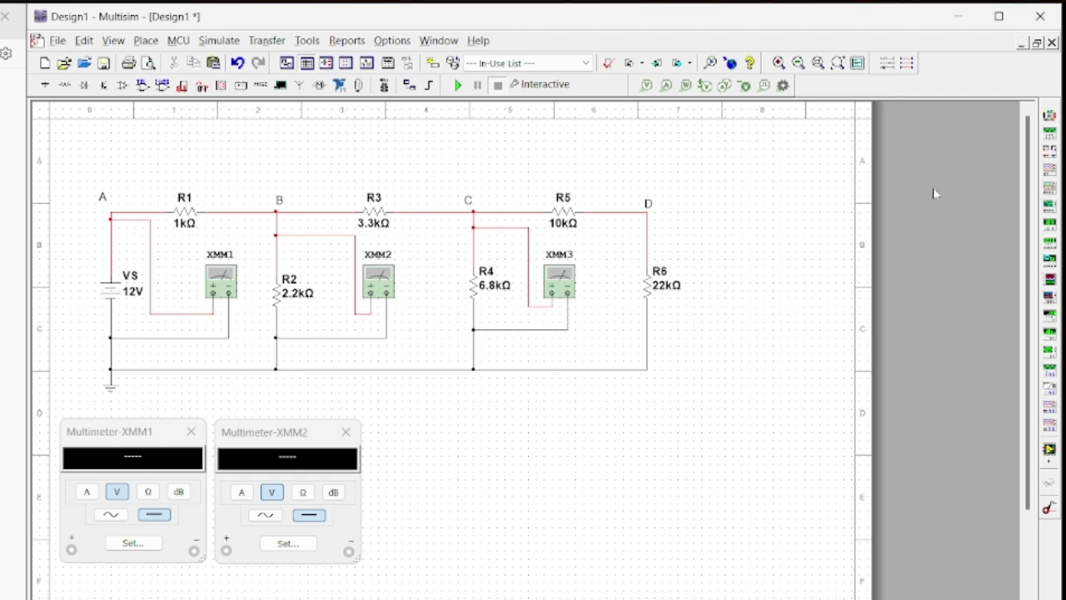
pyautogui.doubleClick(570, 290)
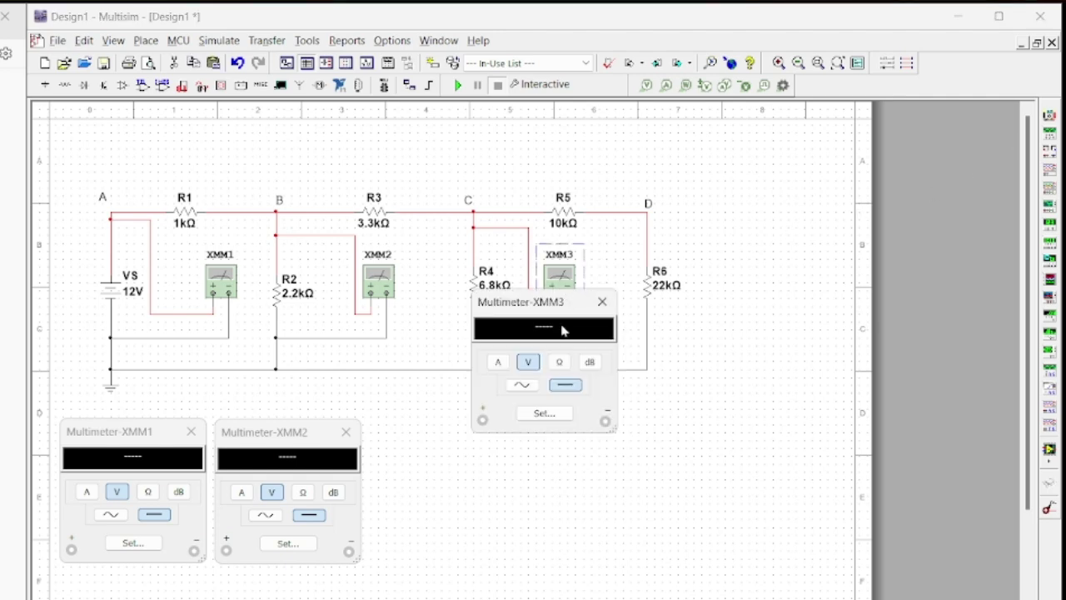
pyautogui.moveTo(557, 319); pyautogui.dragTo(454, 448)
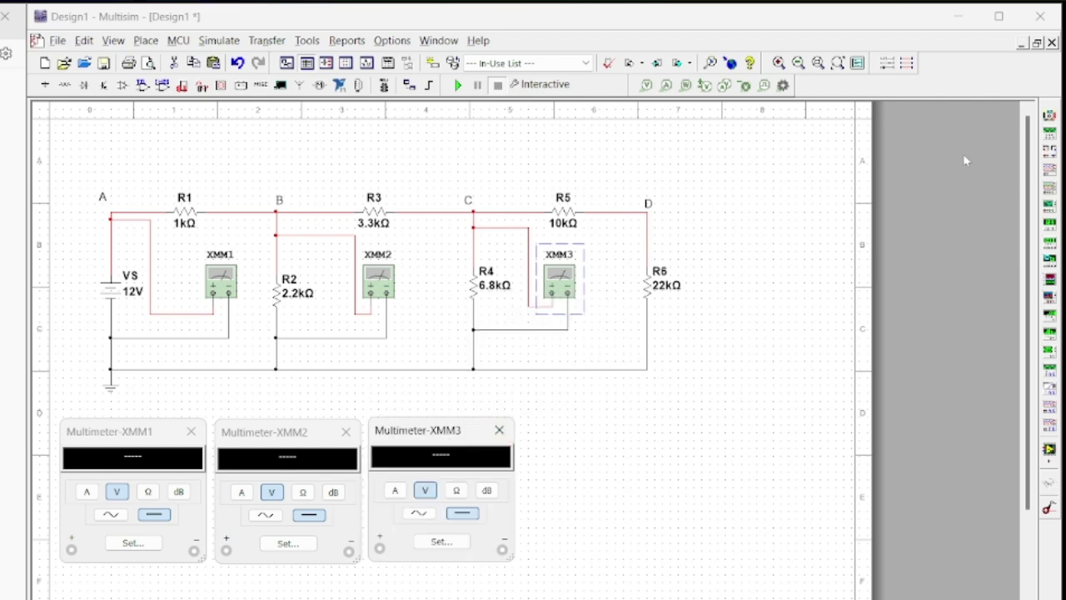
# - Place a fourth multimeter beyond R6, wire it across R6, and open its readout beside that of XMM3
pyautogui.click(1051, 116)
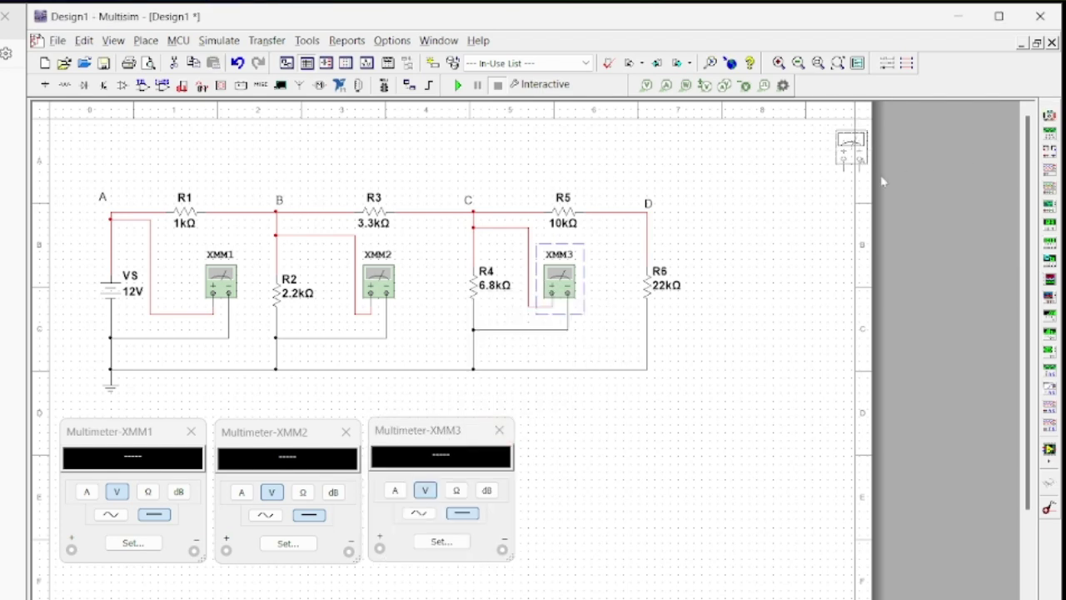
pyautogui.click(729, 310)
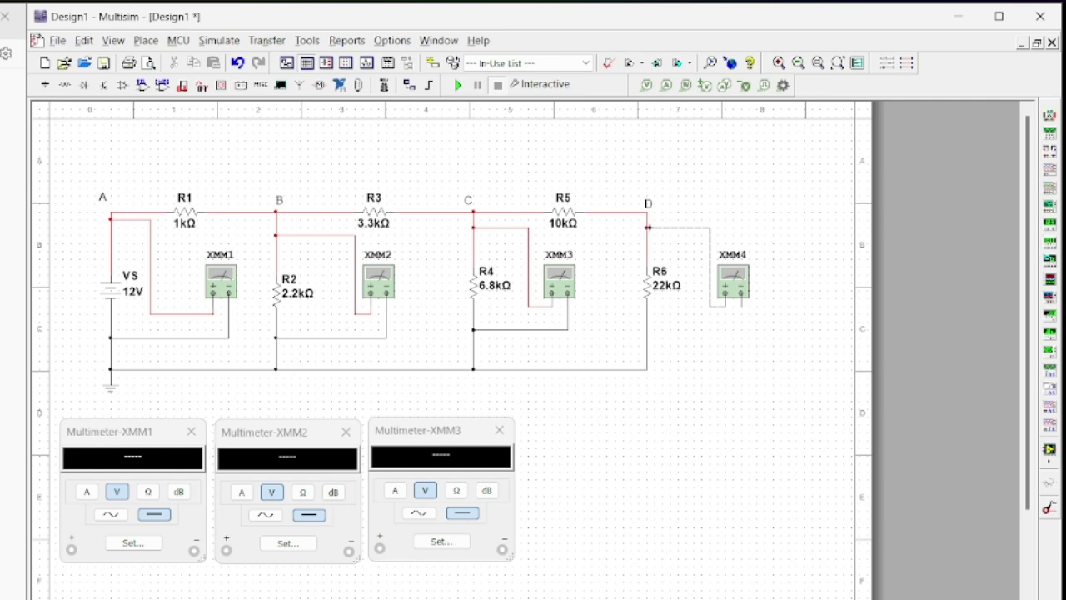
pyautogui.click(649, 226)
pyautogui.click(741, 307)
pyautogui.click(648, 352)
pyautogui.doubleClick(733, 279)
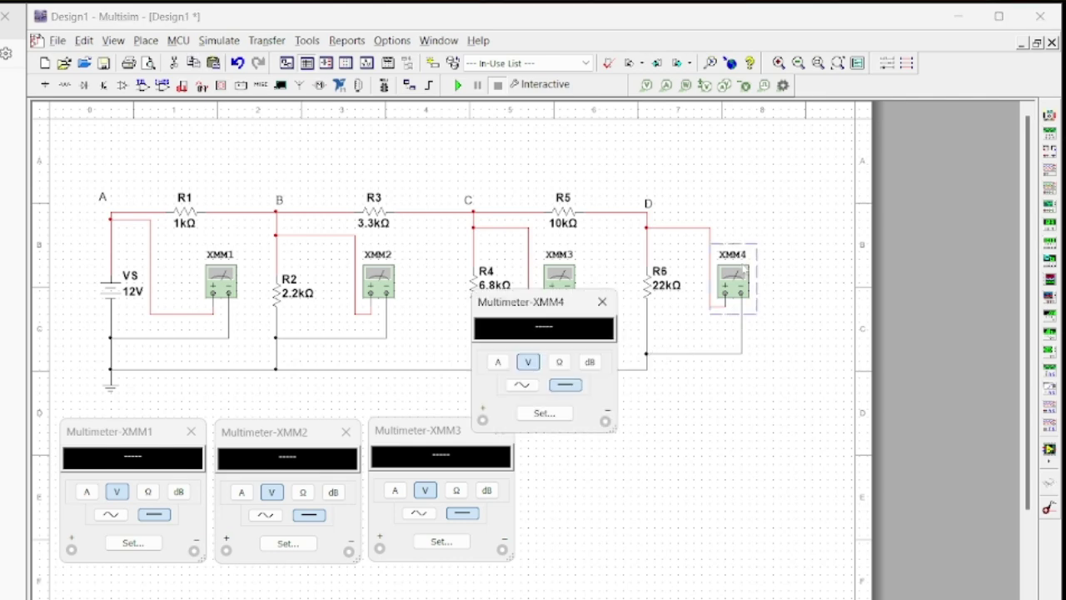
pyautogui.moveTo(586, 307); pyautogui.dragTo(638, 438)
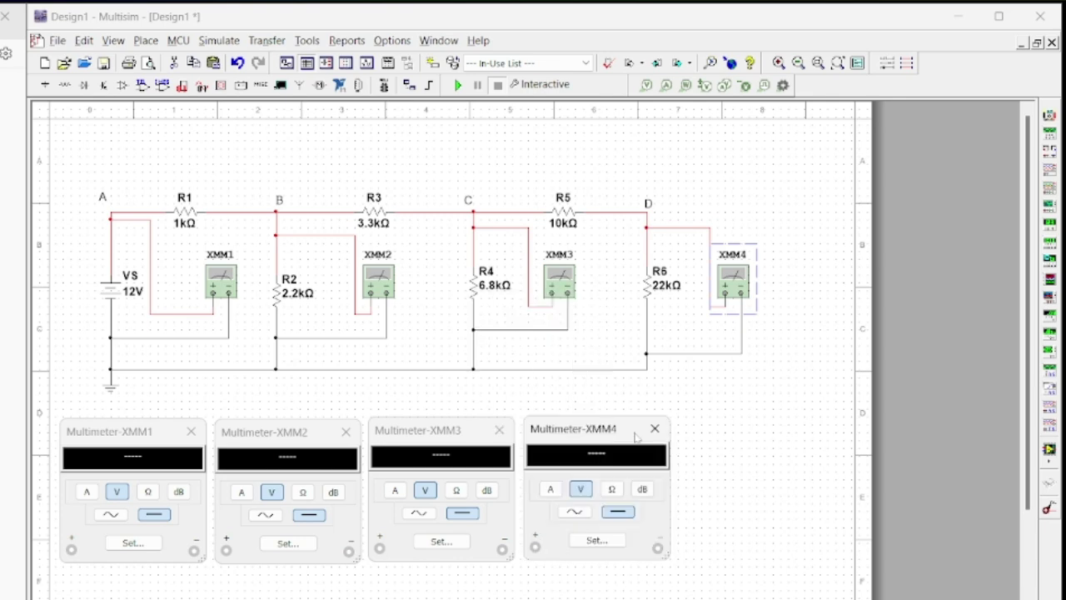
pyautogui.click(733, 433)
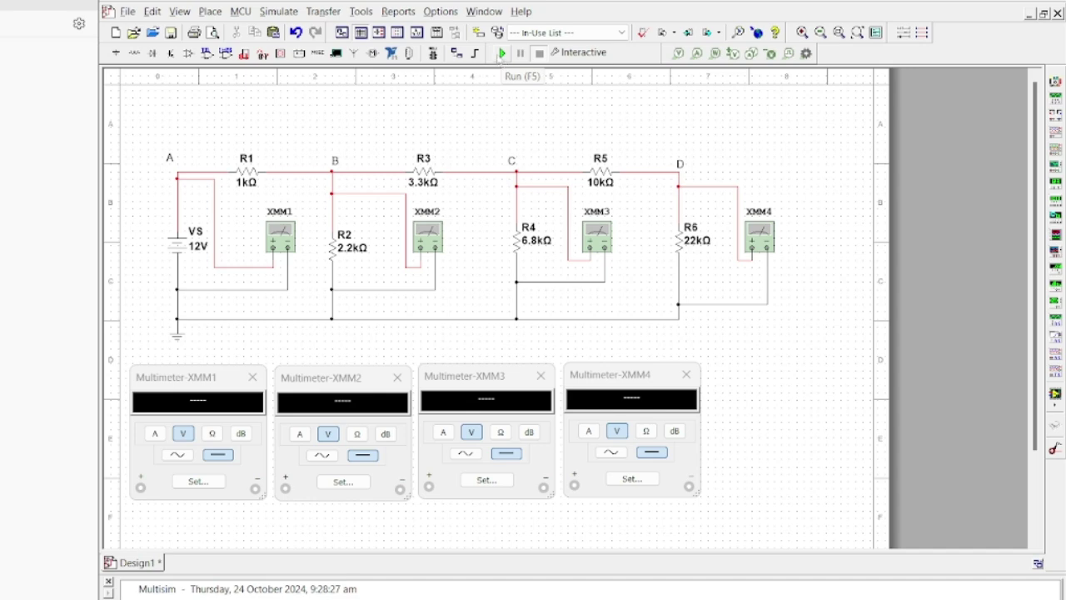
# - Run the simulation to read the node voltages, and add the heading VOLTMETER: to the Notepad note
pyautogui.click(502, 53)
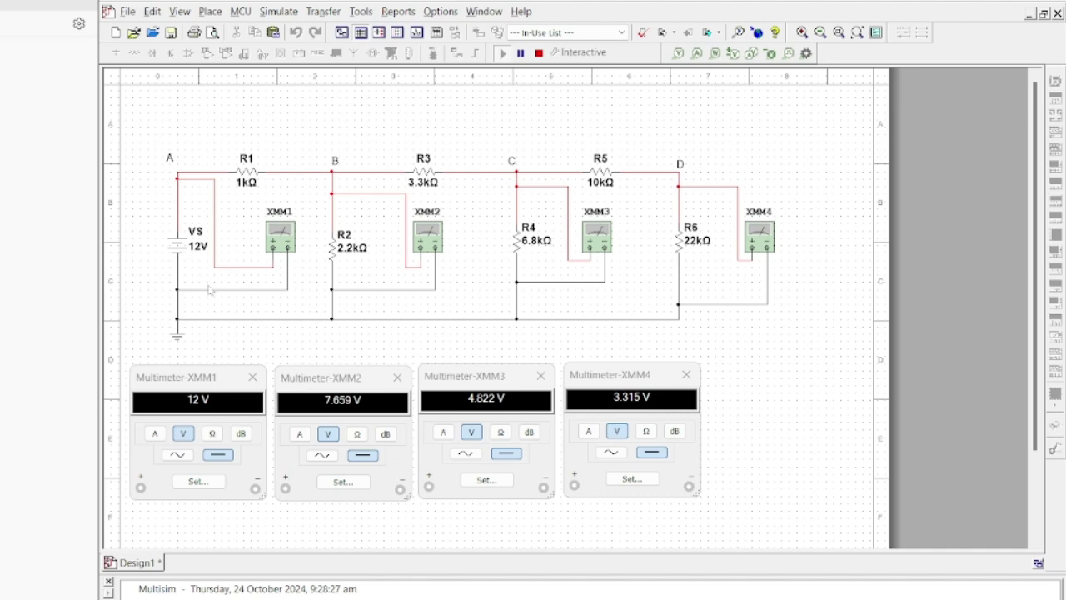
pyautogui.click(327, 408)
pyautogui.write('OLTMETER:')
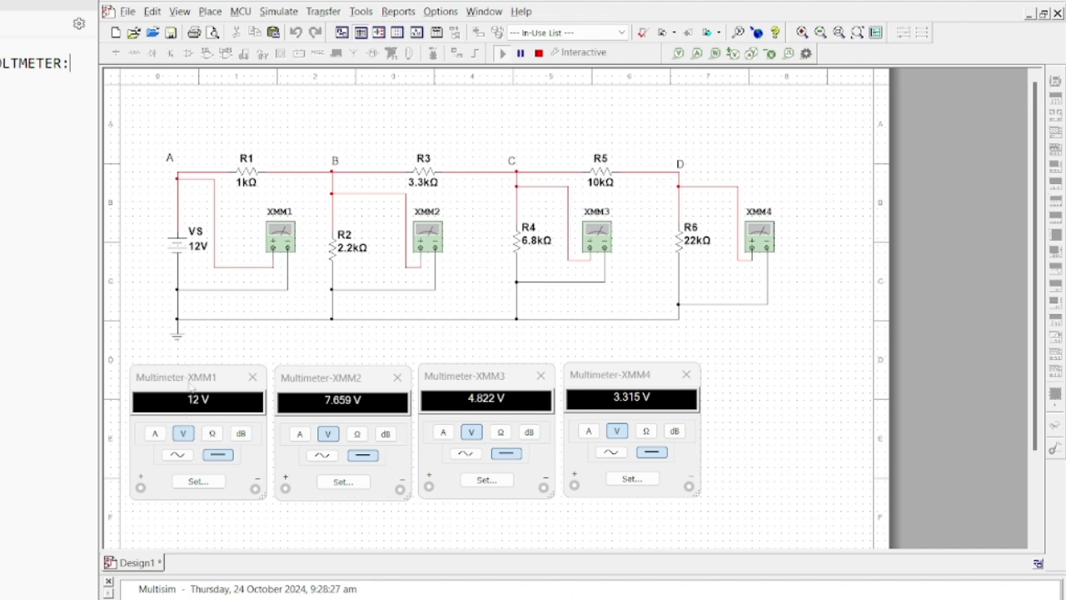
# - Move the four multimeter readouts further down, side by side, to clear the area below the circuit
pyautogui.moveTo(191, 397); pyautogui.dragTo(191, 488)
pyautogui.moveTo(111, 418); pyautogui.dragTo(106, 454)
pyautogui.moveTo(274, 310); pyautogui.dragTo(273, 457)
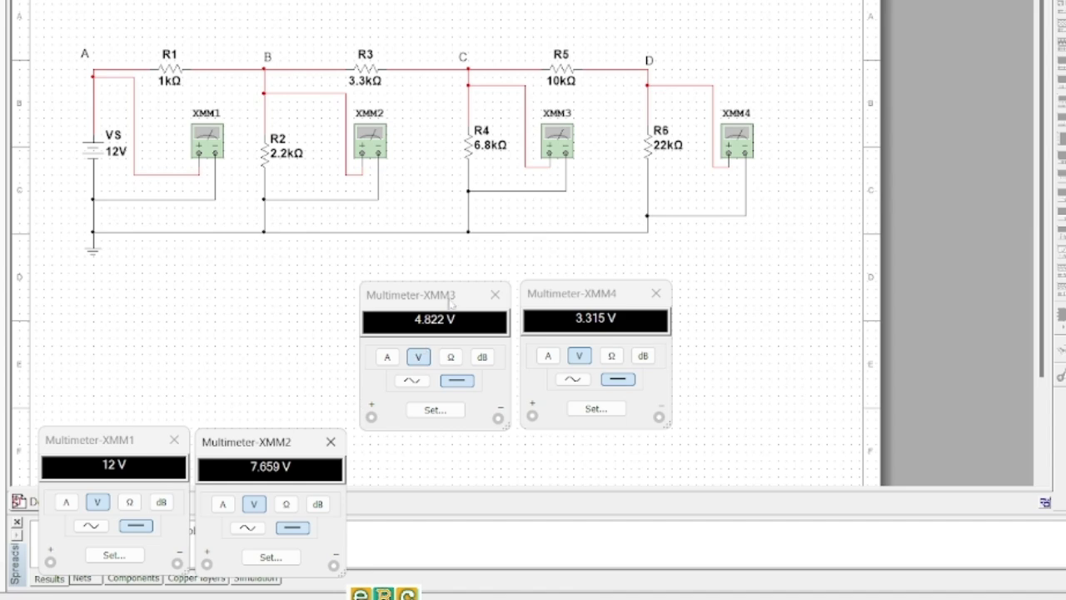
pyautogui.moveTo(452, 301); pyautogui.dragTo(445, 459)
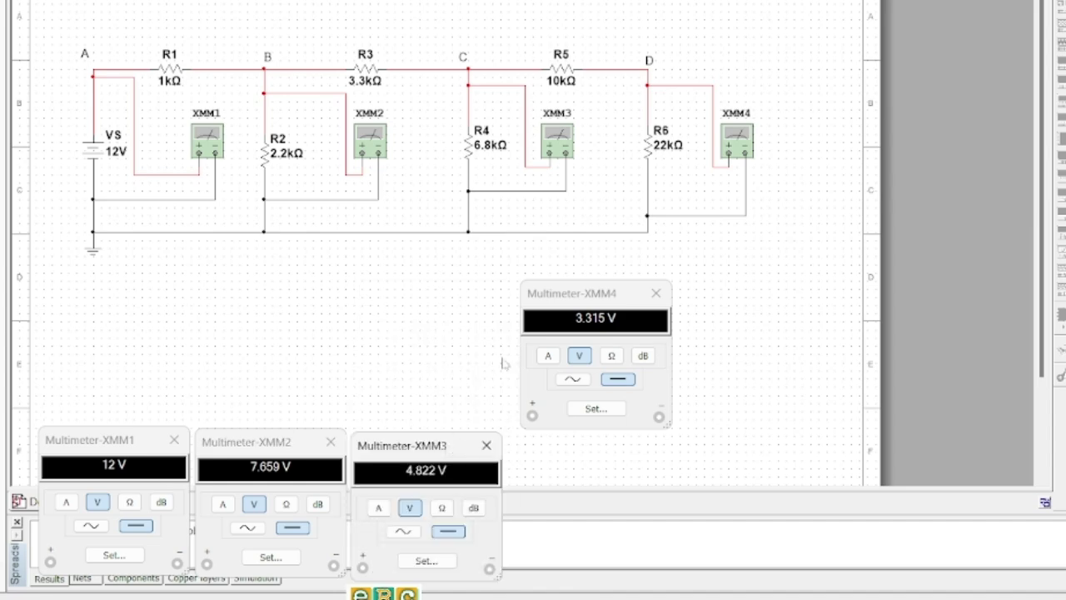
pyautogui.moveTo(568, 317); pyautogui.dragTo(554, 466)
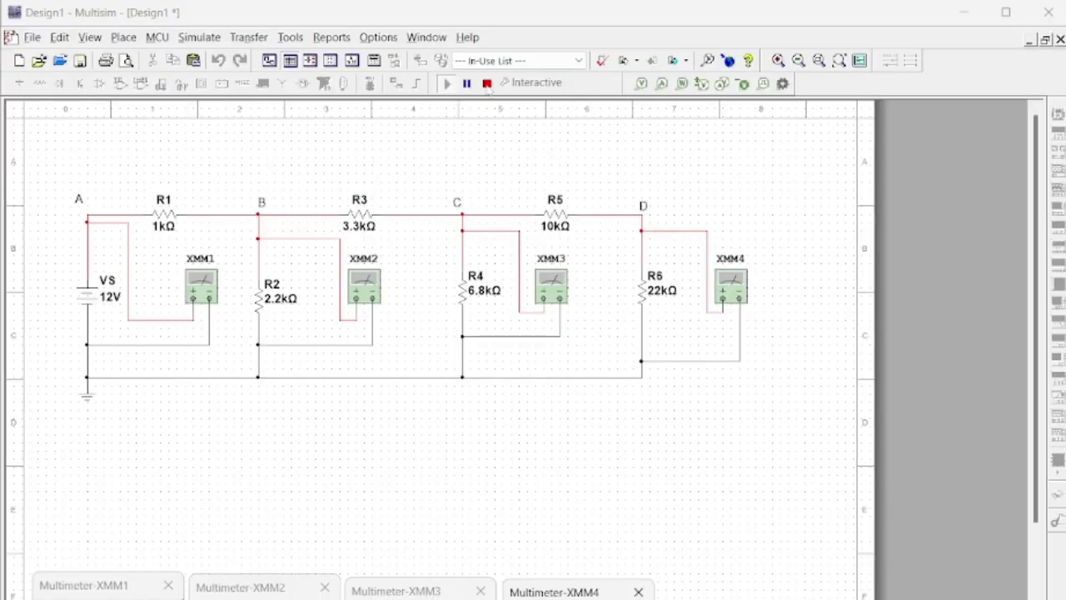
# - Stop the simulation and delete the wire between R1 and node B
pyautogui.click(487, 84)
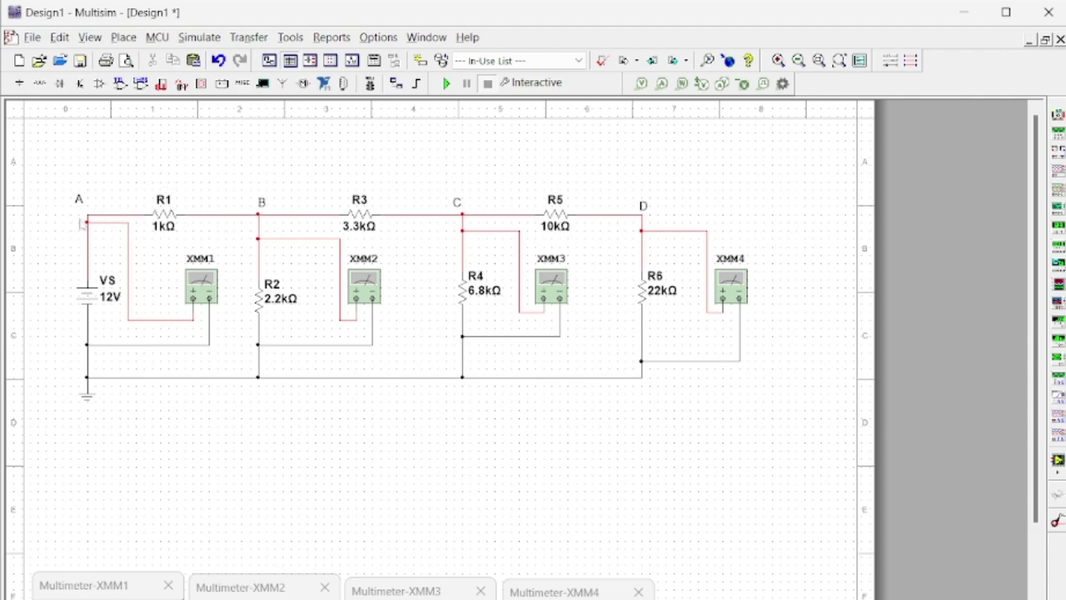
pyautogui.click(204, 217)
pyautogui.press('Delete')
# - Place a fifth multimeter above the gap between R1 and node B and wire it in series between them
pyautogui.click(1058, 115)
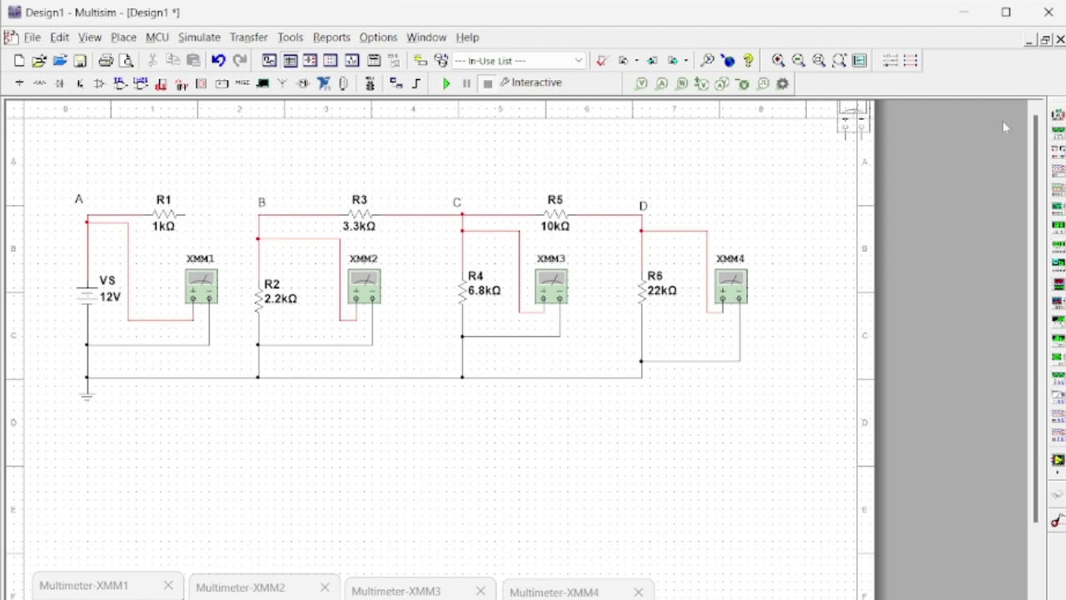
pyautogui.click(220, 184)
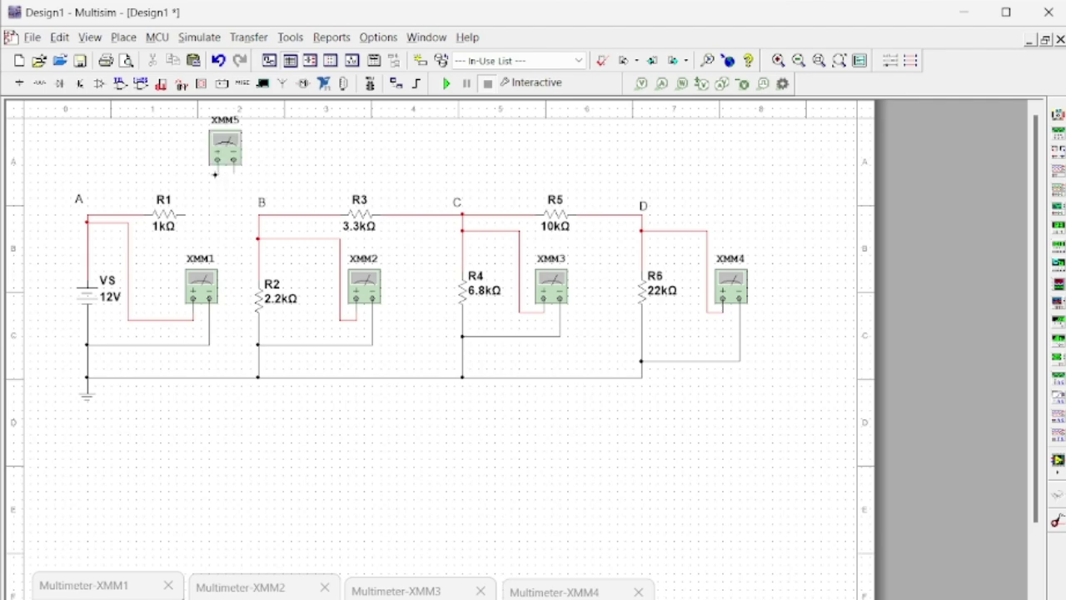
pyautogui.click(215, 174)
pyautogui.click(176, 217)
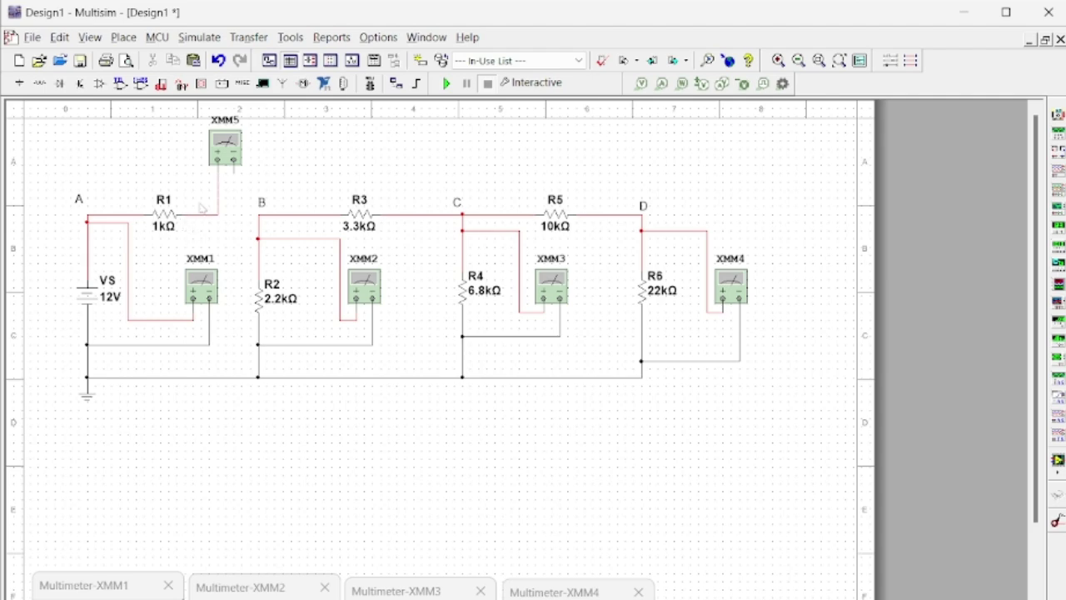
pyautogui.click(234, 175)
pyautogui.click(258, 215)
# - Change the net color of the wire from XMM5's negative terminal to node B to black
pyautogui.doubleClick(243, 216)
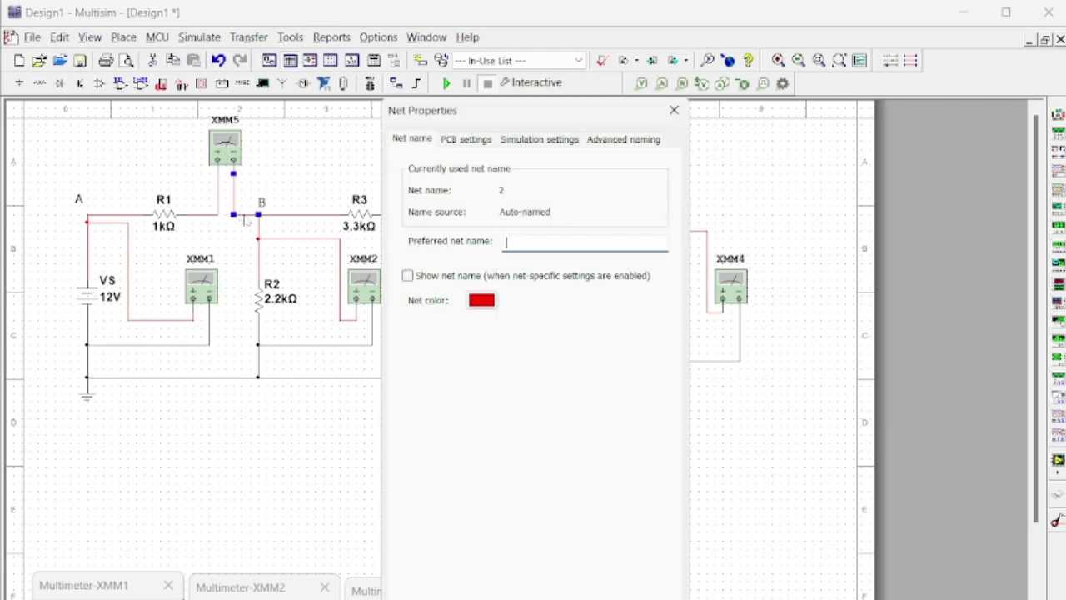
pyautogui.click(481, 301)
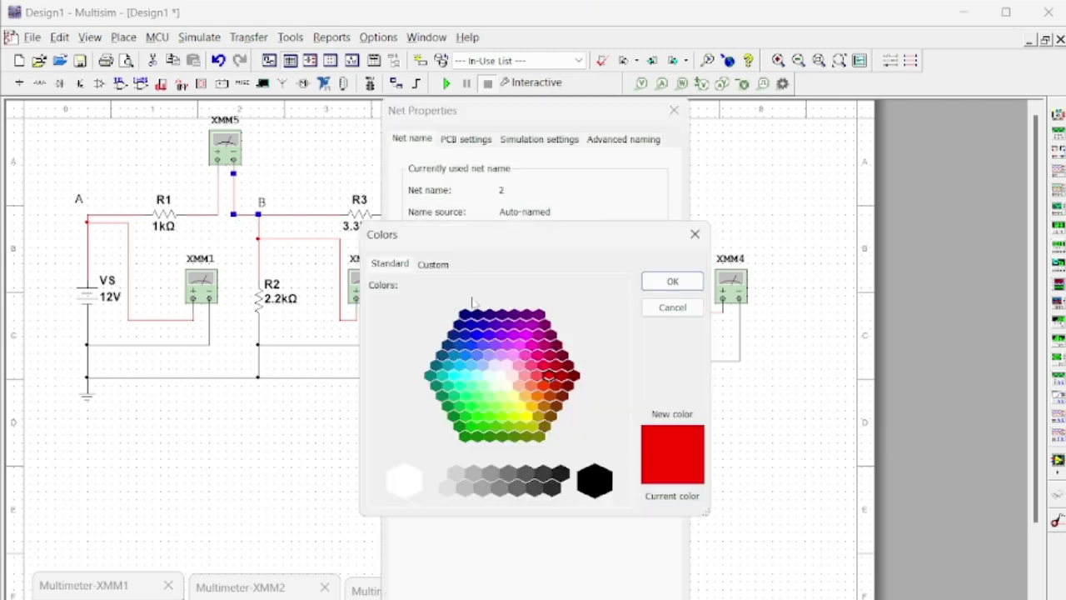
pyautogui.click(609, 490)
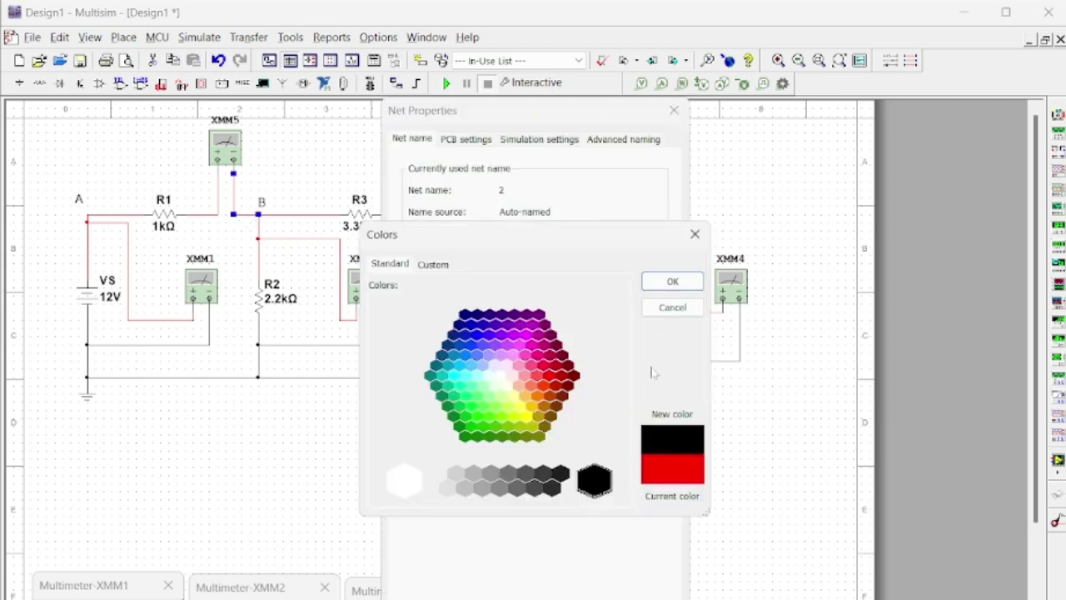
pyautogui.click(673, 281)
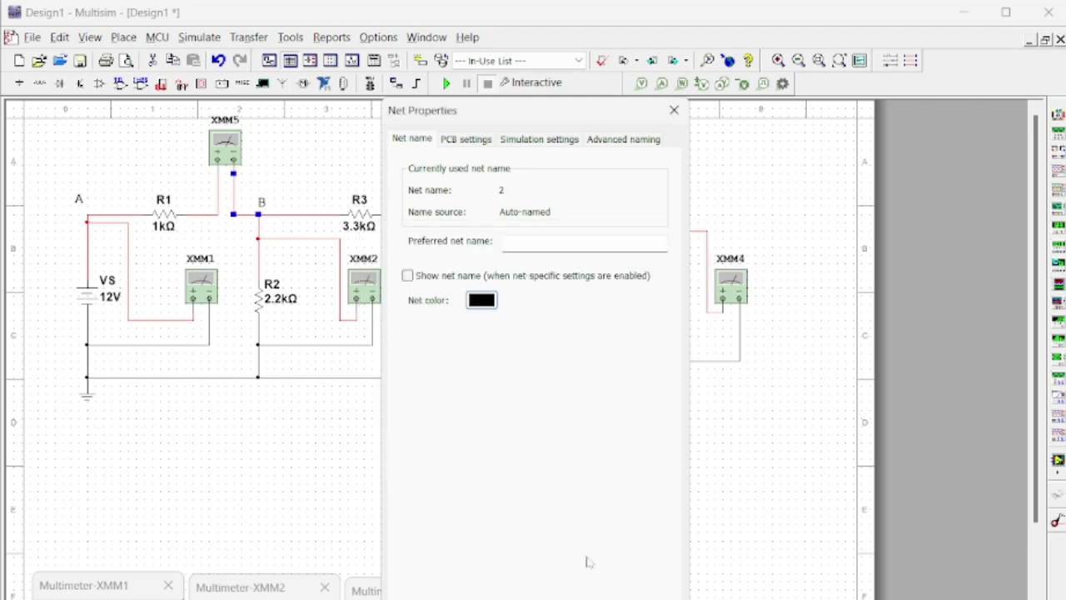
pyautogui.press('Return')
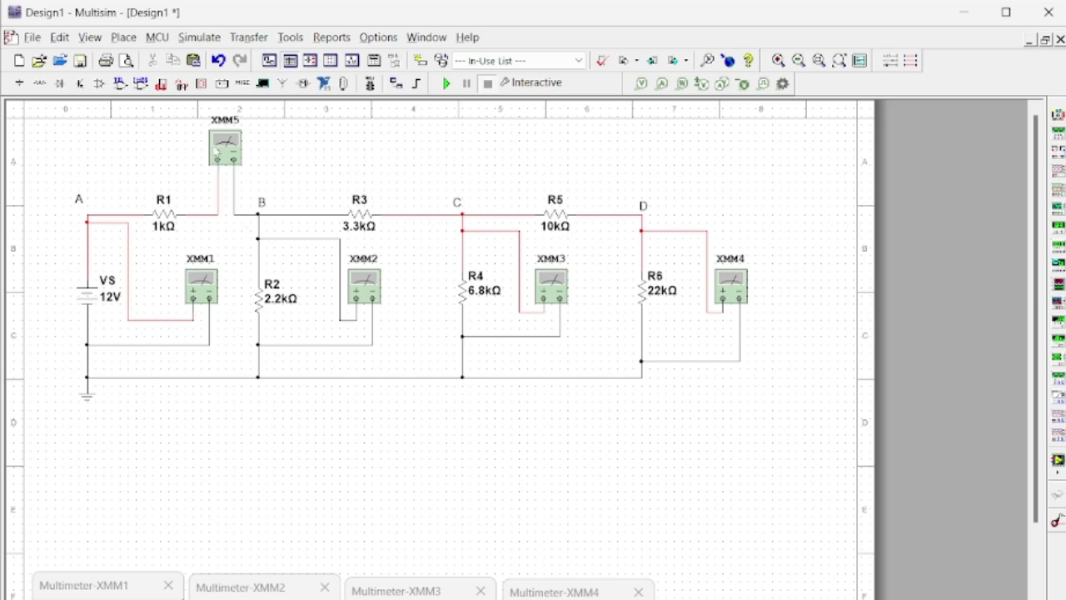
# - Open XMM5's readout, place it below the circuit's ground symbol, and set it to measure DC current
pyautogui.doubleClick(223, 152)
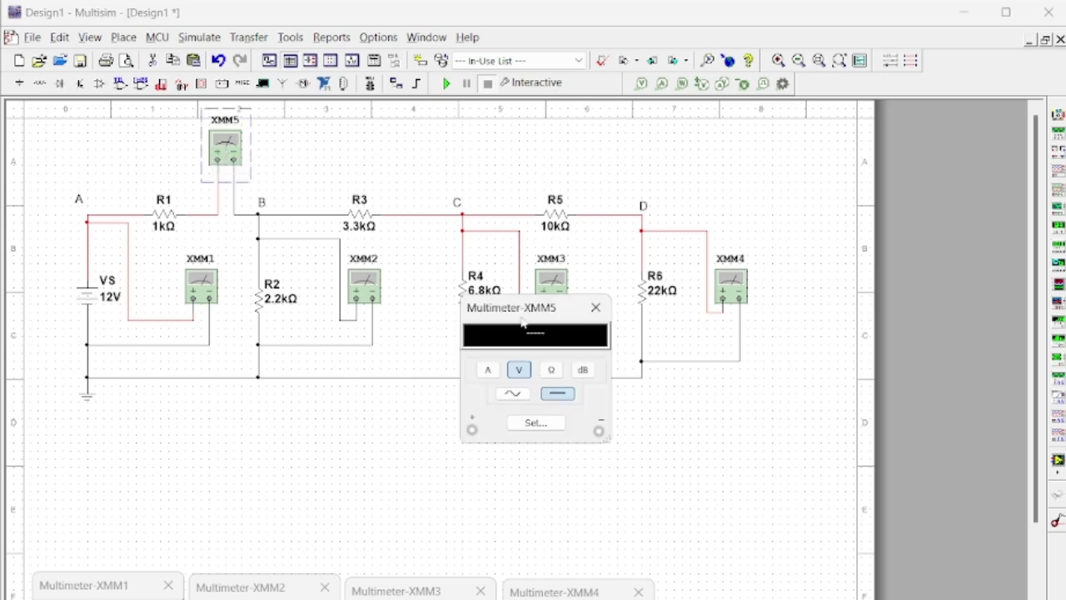
pyautogui.moveTo(525, 322); pyautogui.dragTo(102, 437)
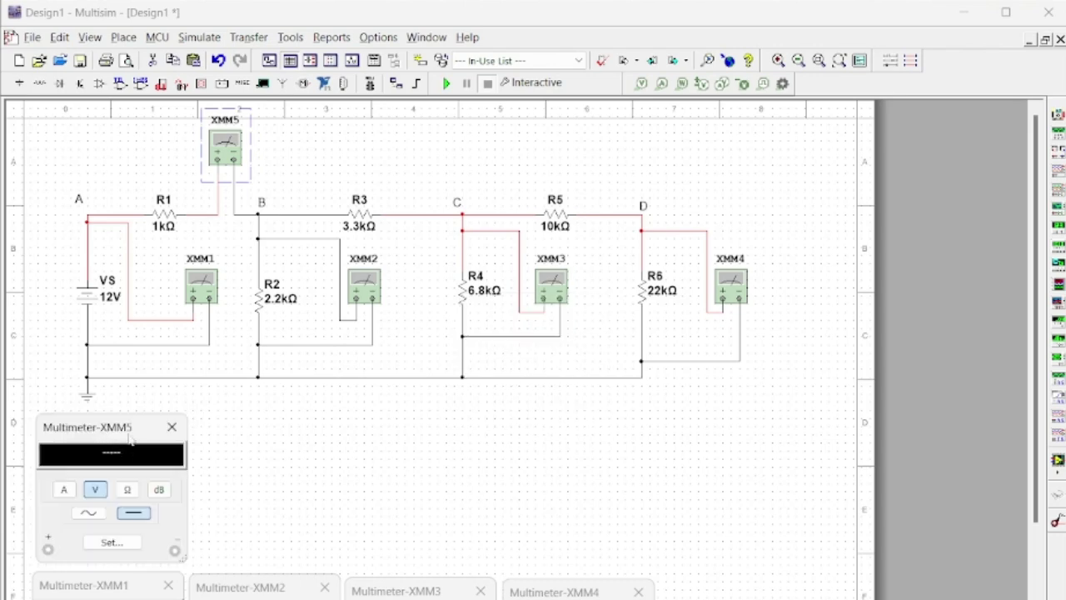
pyautogui.click(64, 491)
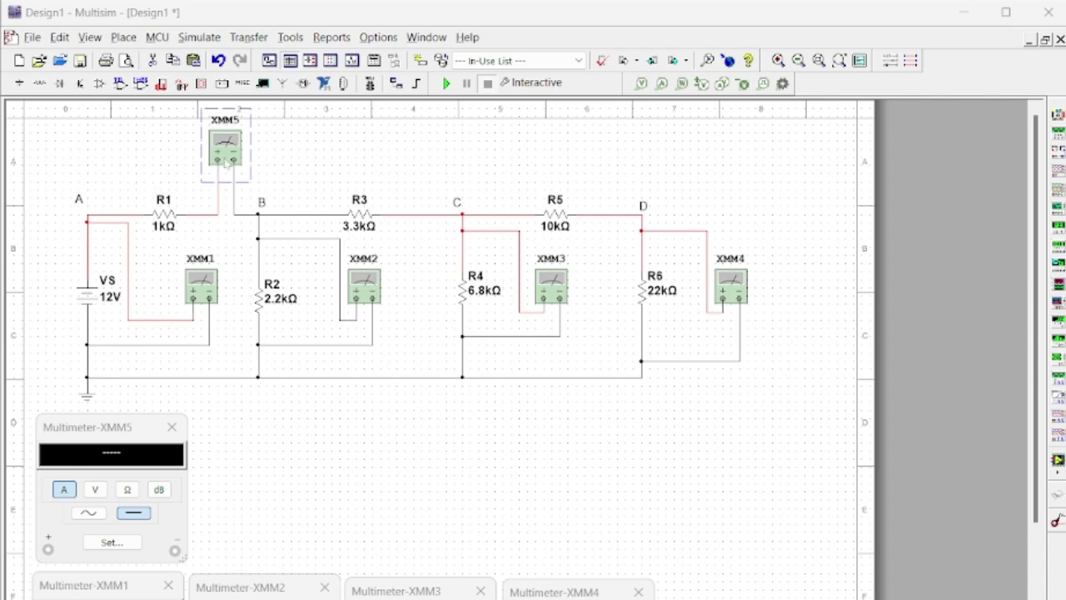
pyautogui.click(122, 426)
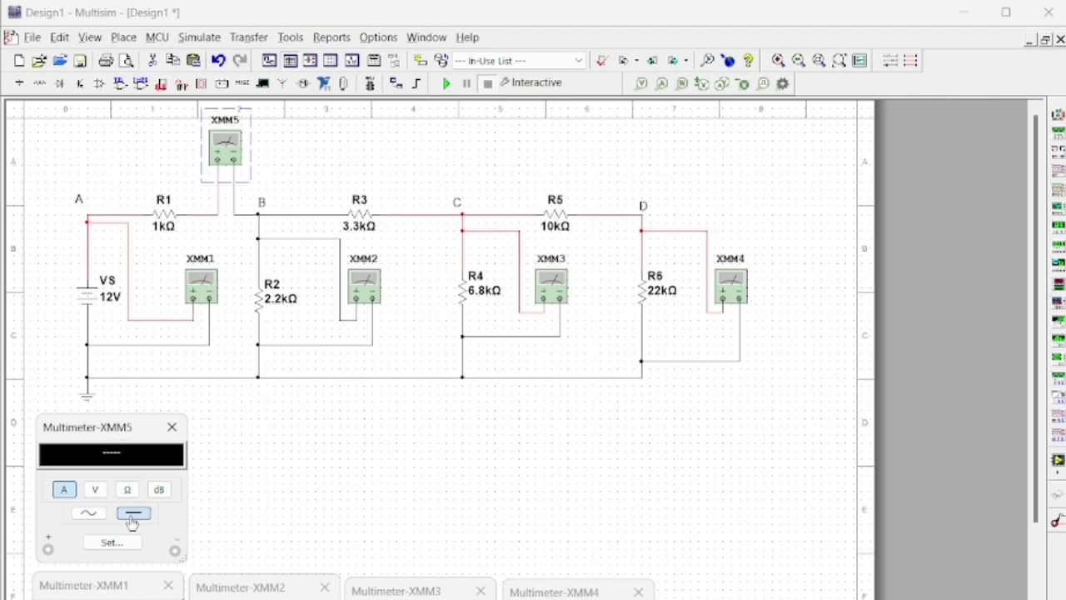
pyautogui.click(87, 515)
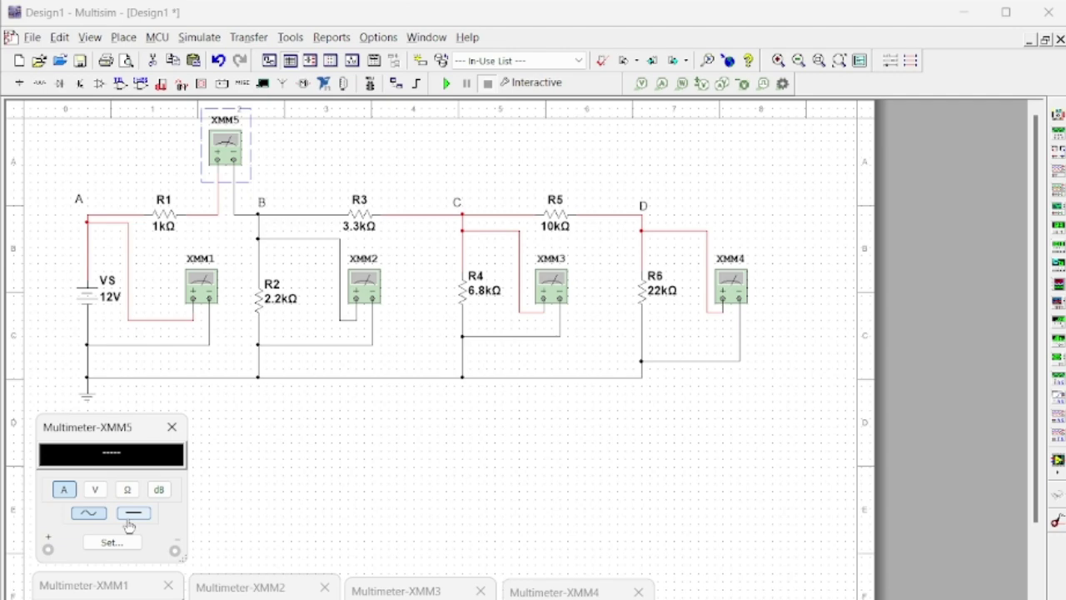
pyautogui.click(134, 514)
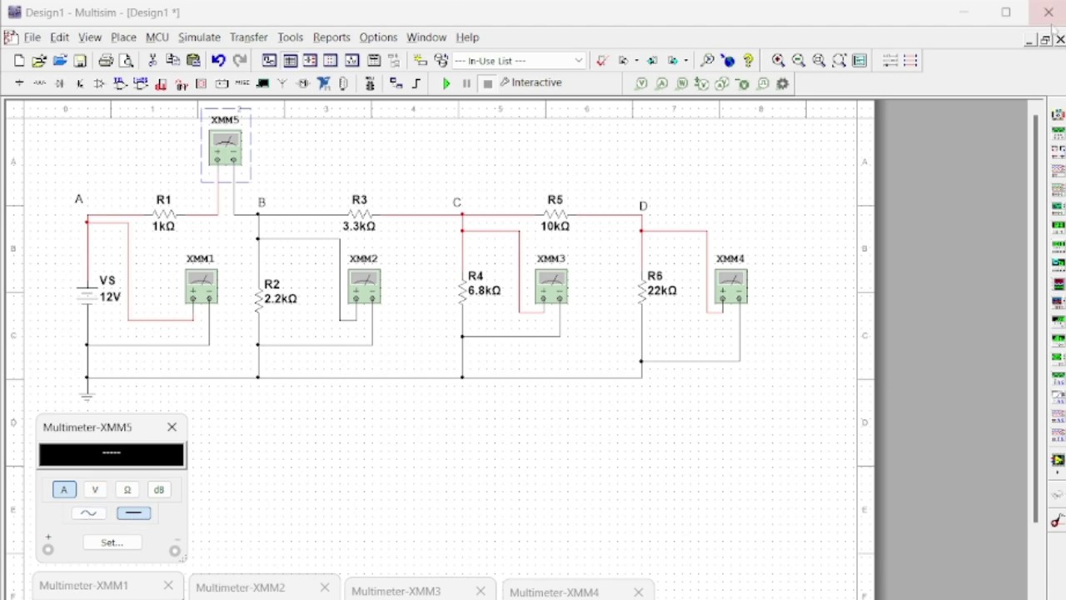
# - Place a sixth multimeter beside XMM5, delete the wire above R2, and wire the meter in series between node B and R2
pyautogui.click(1057, 116)
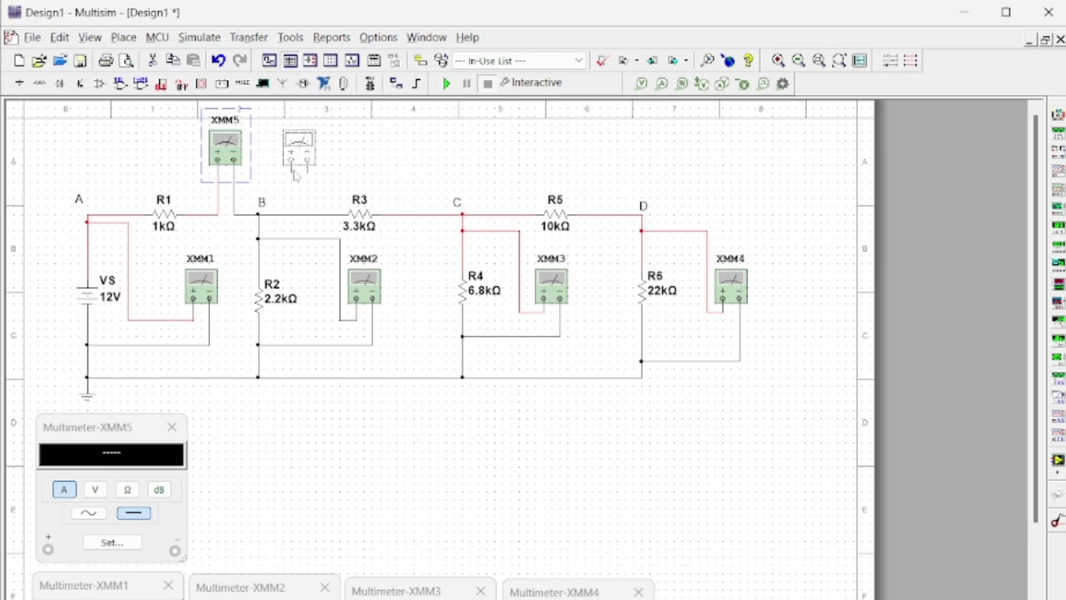
pyautogui.click(294, 173)
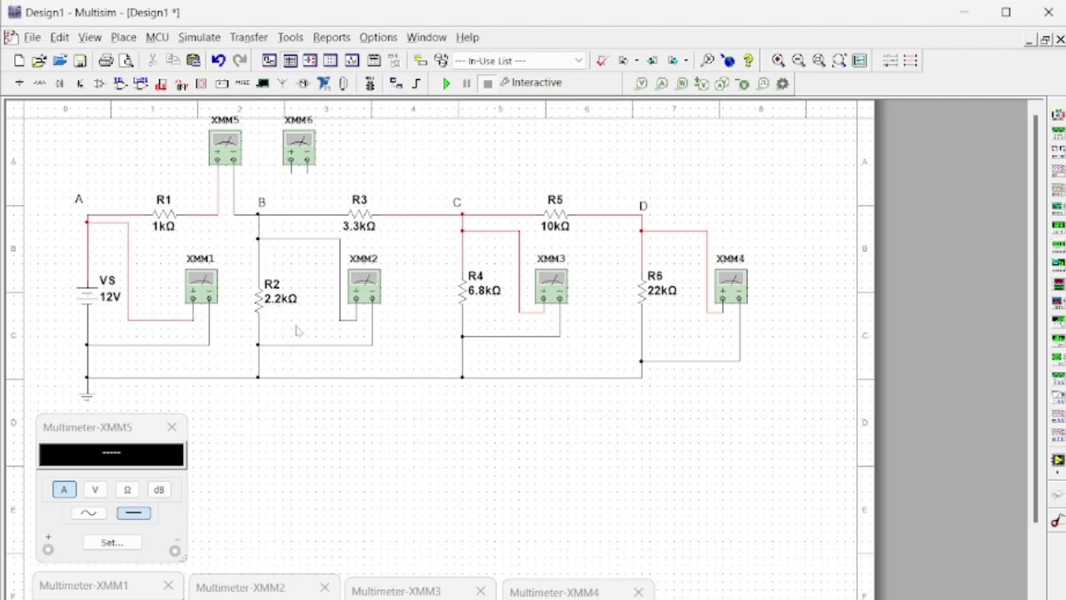
pyautogui.click(259, 260)
pyautogui.press('Delete')
pyautogui.click(290, 169)
pyautogui.click(259, 238)
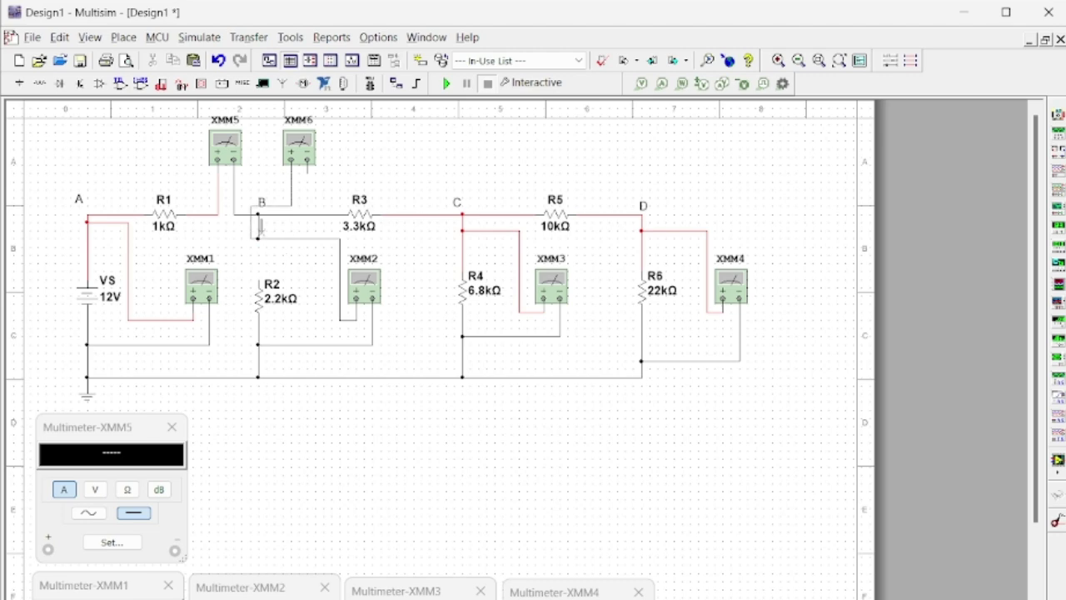
pyautogui.click(306, 170)
pyautogui.click(258, 280)
pyautogui.click(291, 187)
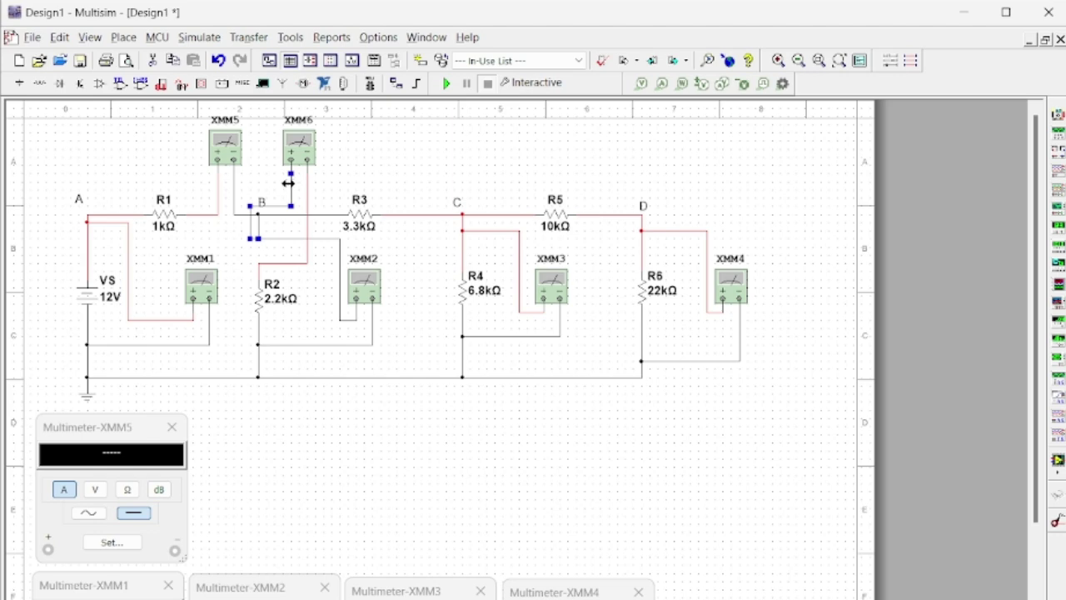
pyautogui.rightClick(291, 185)
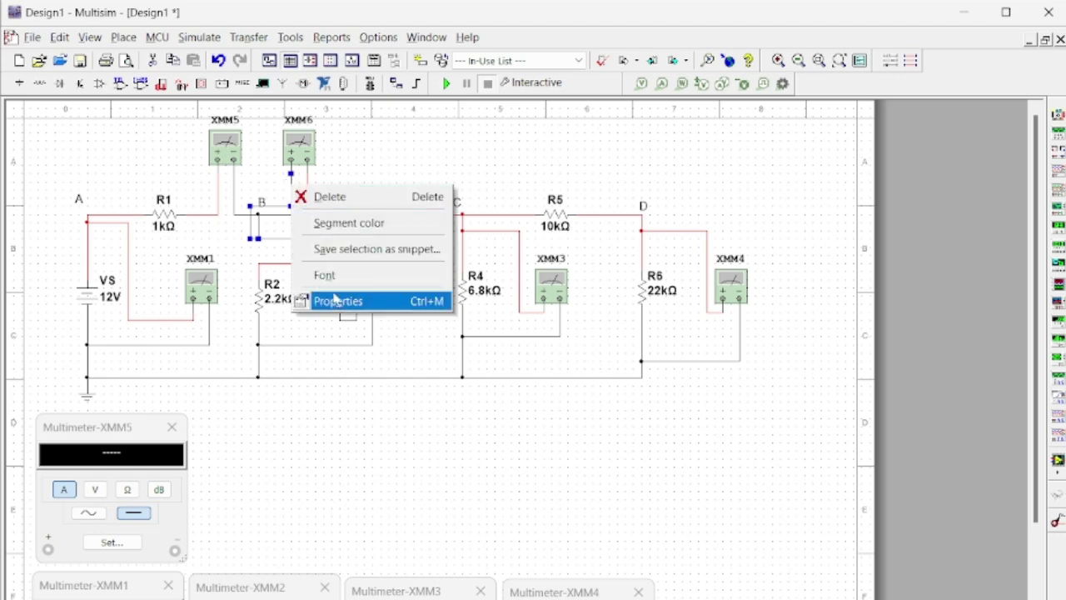
pyautogui.click(337, 300)
pyautogui.click(481, 300)
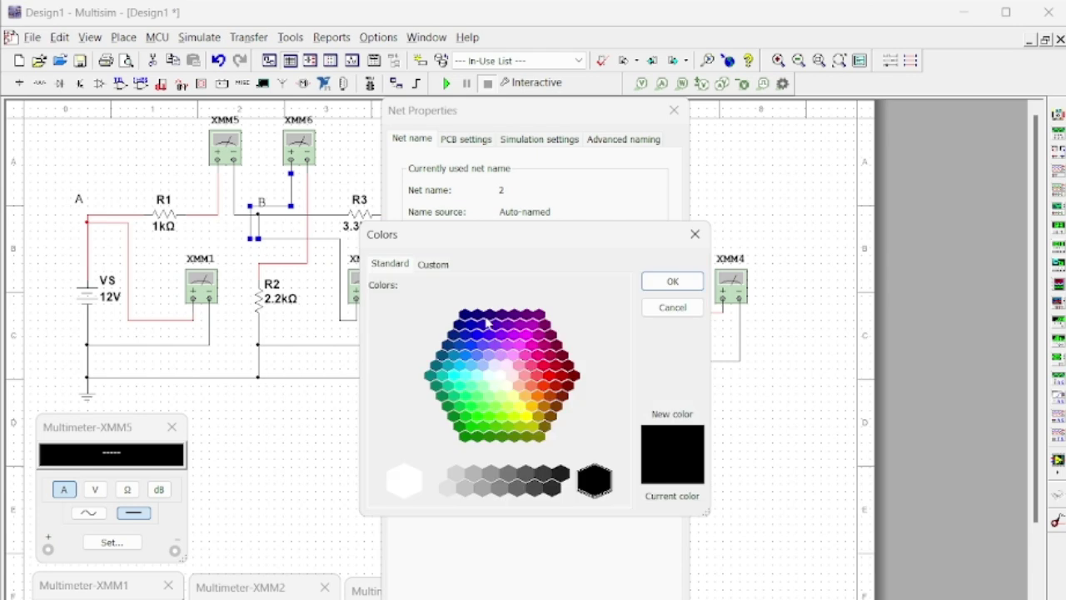
pyautogui.click(546, 372)
pyautogui.click(649, 282)
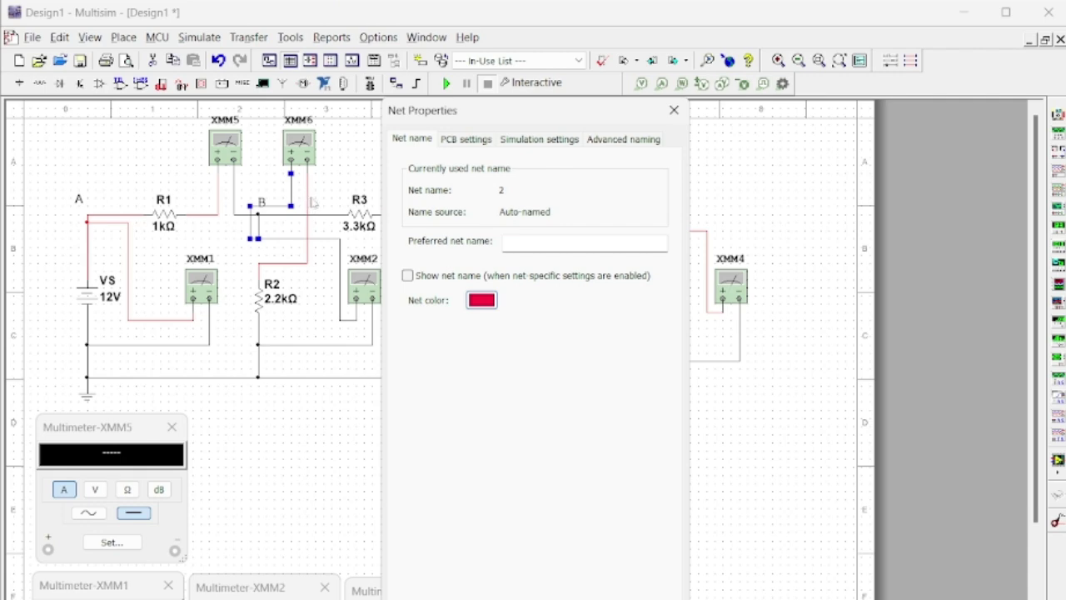
pyautogui.click(482, 300)
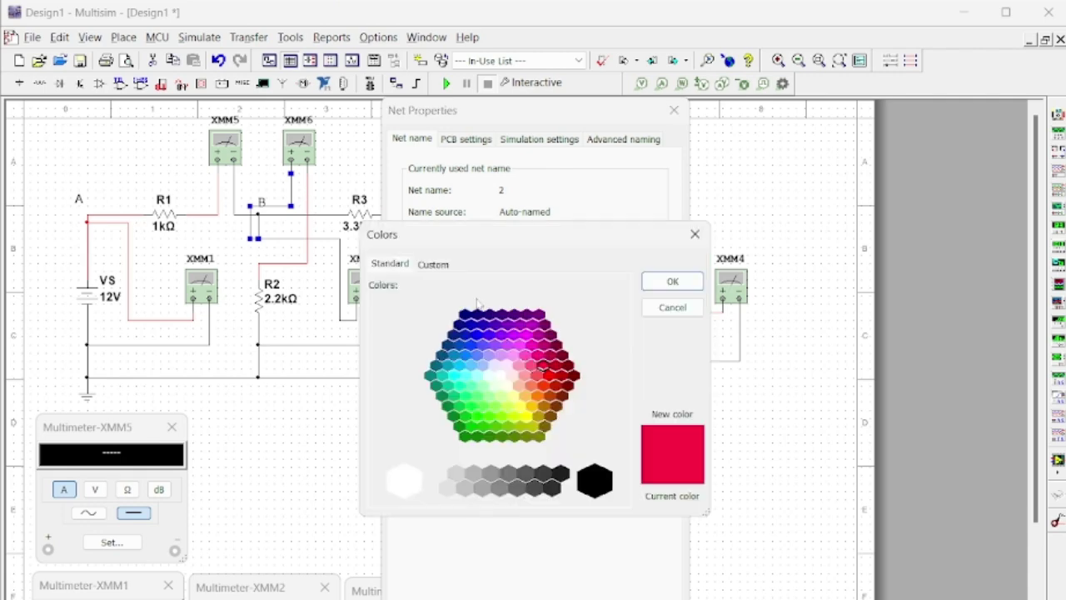
pyautogui.click(595, 480)
pyautogui.click(672, 281)
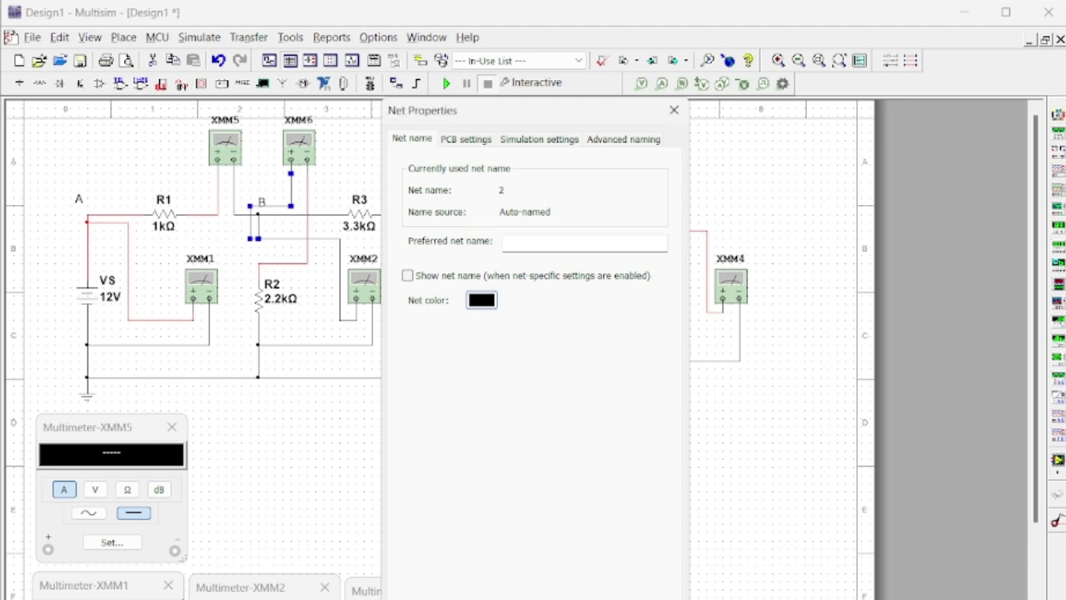
pyautogui.press('Escape')
# - Set the segment color of the wire from XMM6's negative terminal to R2 to black
pyautogui.click(308, 200)
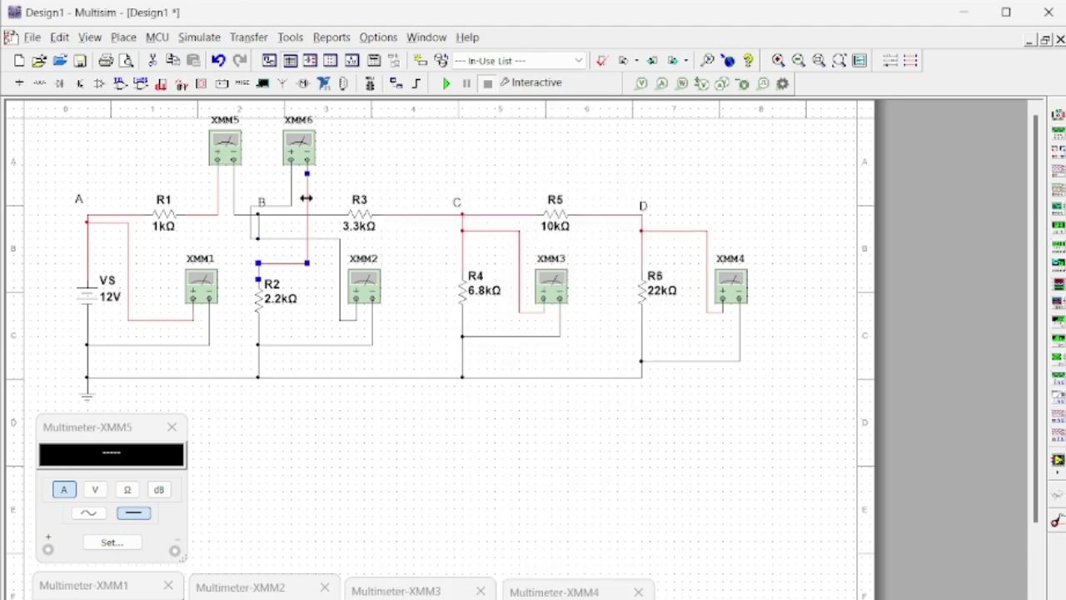
pyautogui.rightClick(307, 245)
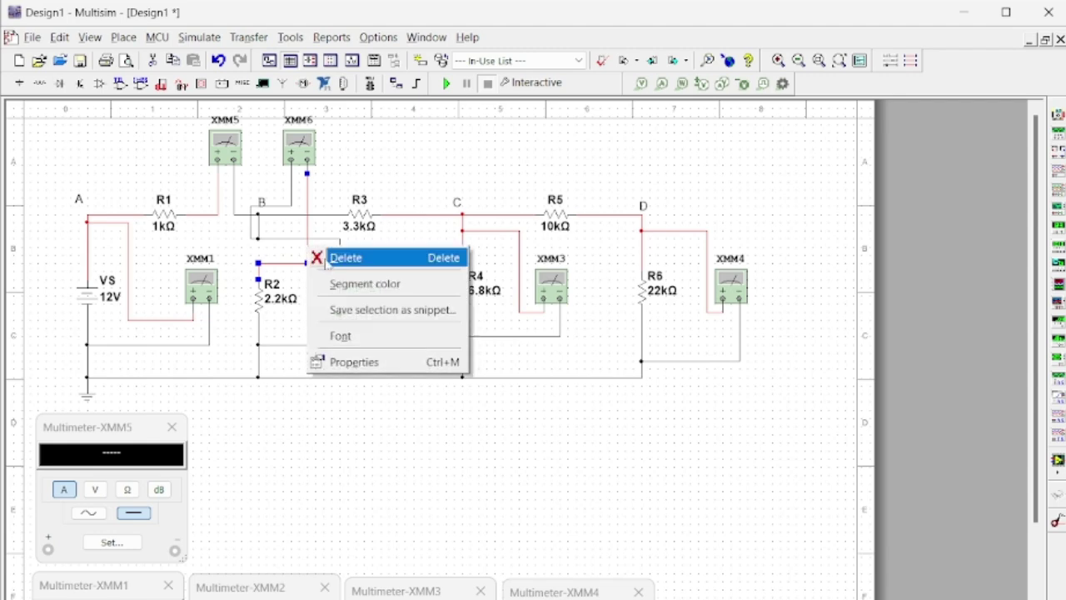
pyautogui.click(333, 286)
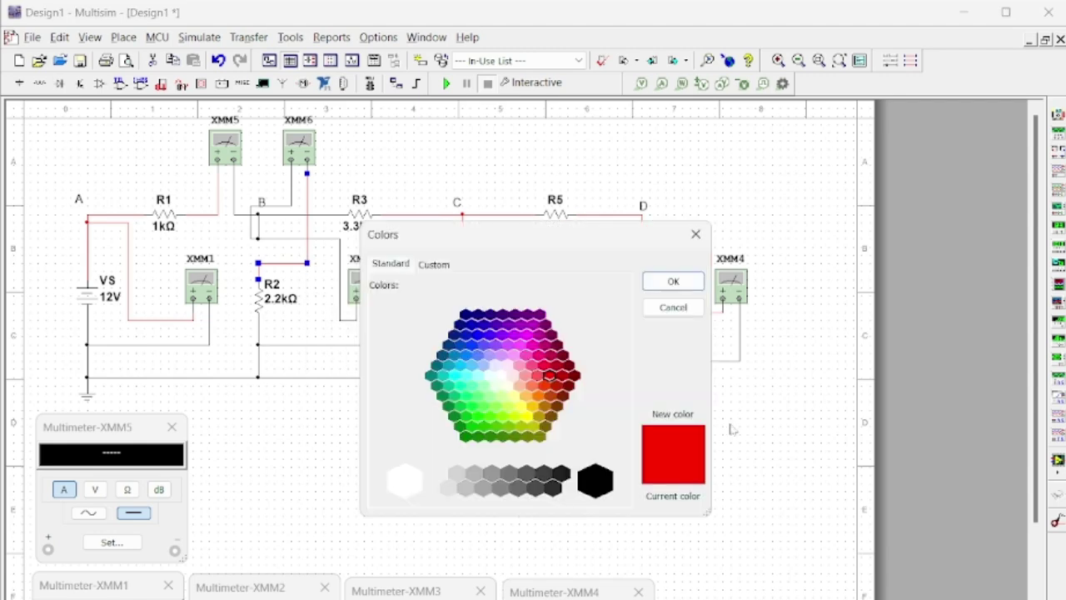
pyautogui.click(608, 481)
pyautogui.click(680, 286)
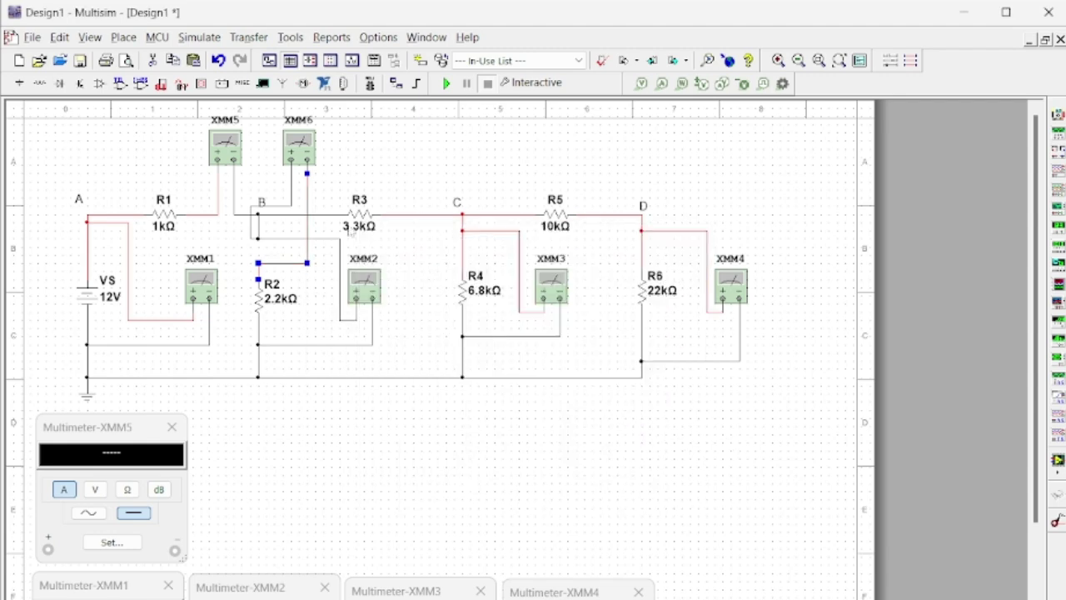
# - Set the segment color of the wire from XMM6's positive terminal to node B to red
pyautogui.click(291, 192)
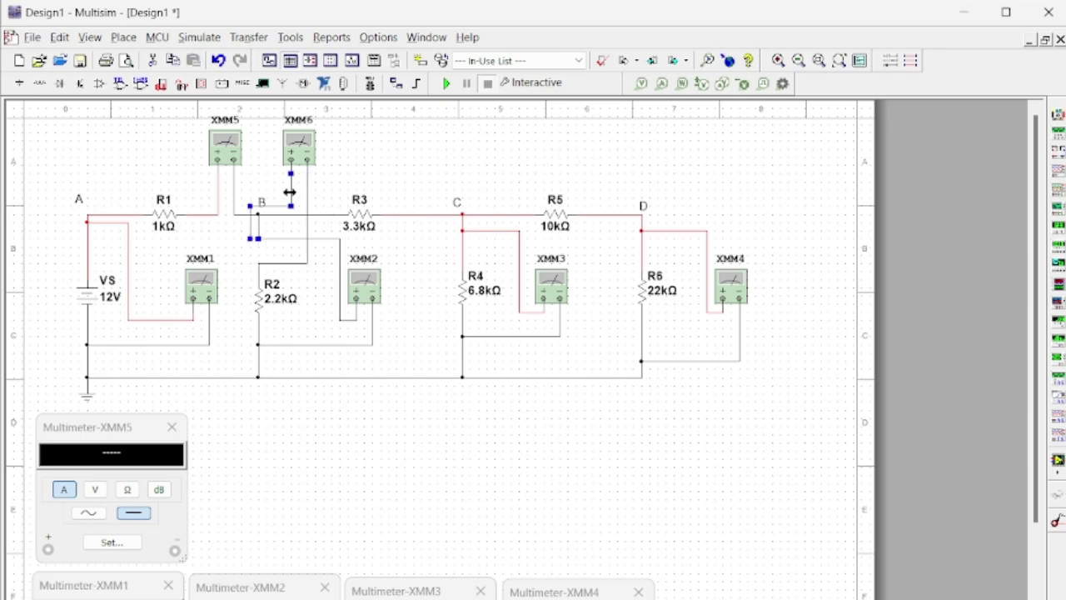
pyautogui.rightClick(289, 192)
pyautogui.click(333, 231)
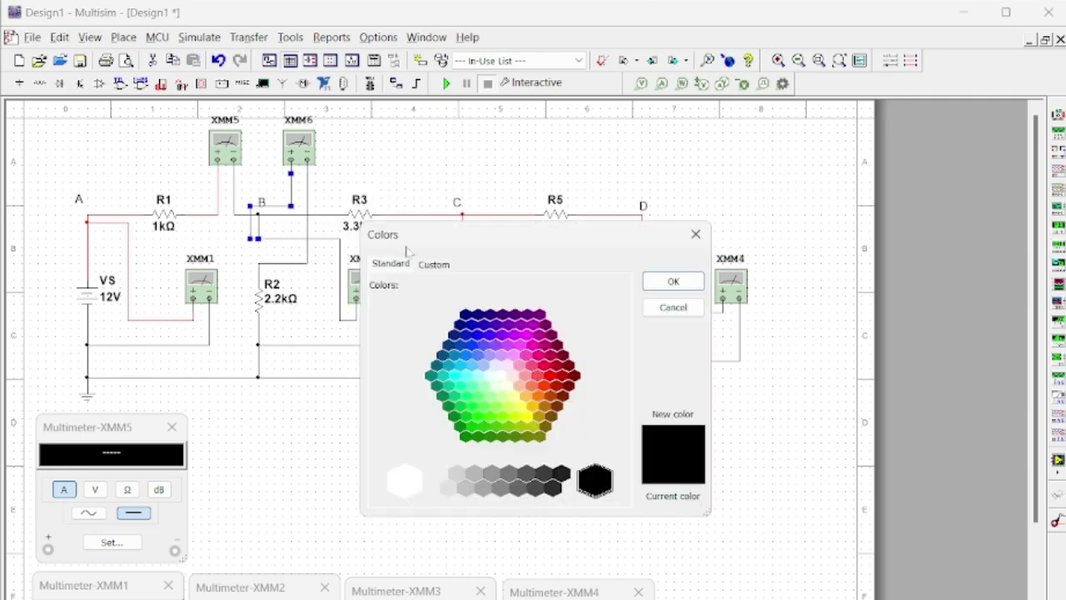
pyautogui.click(550, 369)
pyautogui.click(673, 282)
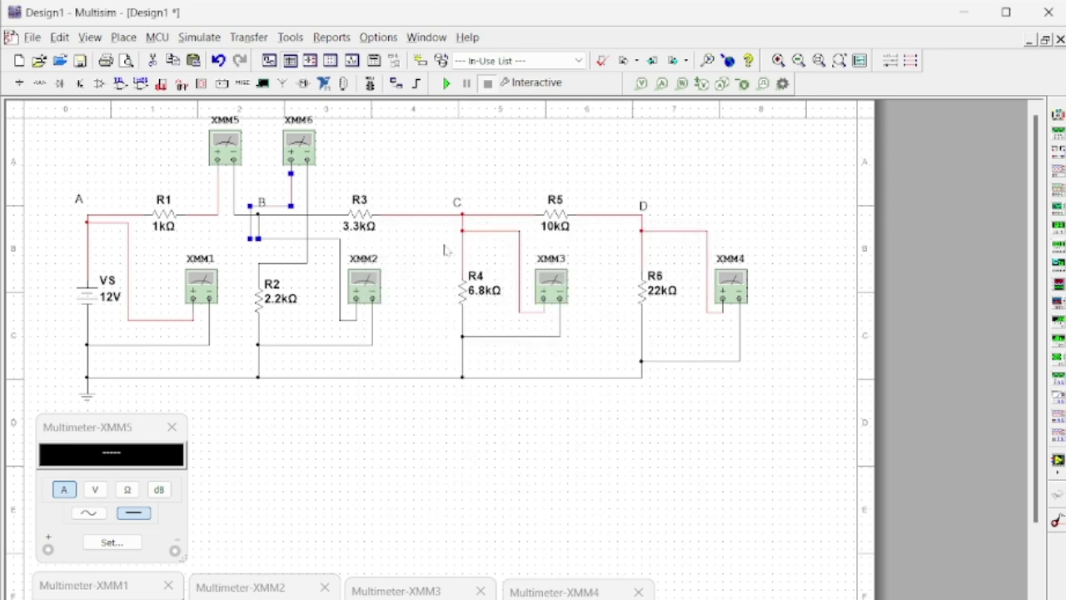
pyautogui.click(387, 371)
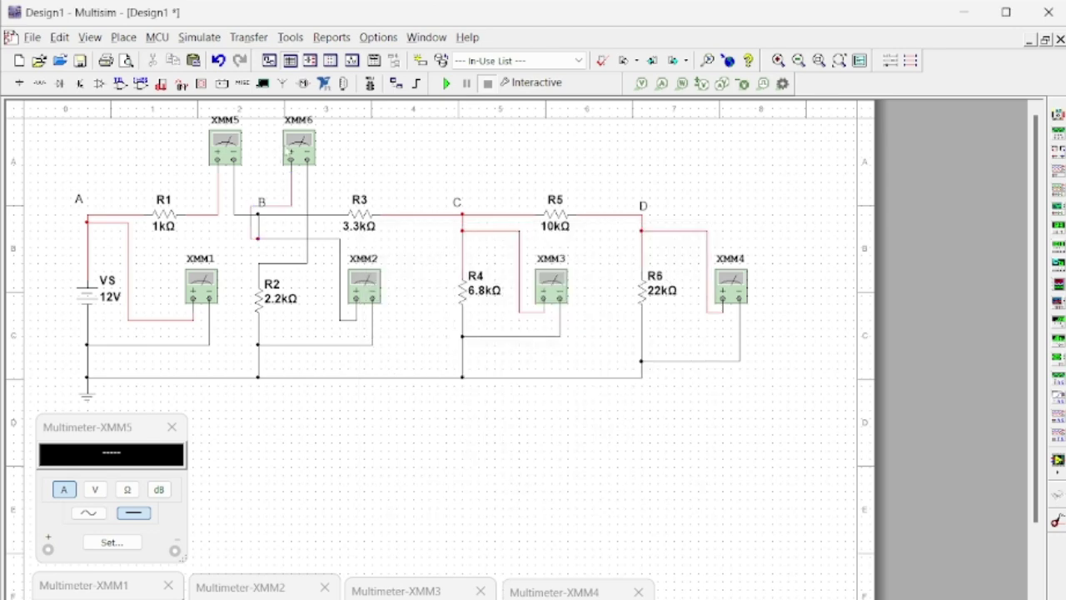
# - Open XMM6's readout, place it beside that of XMM5, and set it to measure current
pyautogui.doubleClick(291, 150)
pyautogui.moveTo(529, 321); pyautogui.dragTo(263, 446)
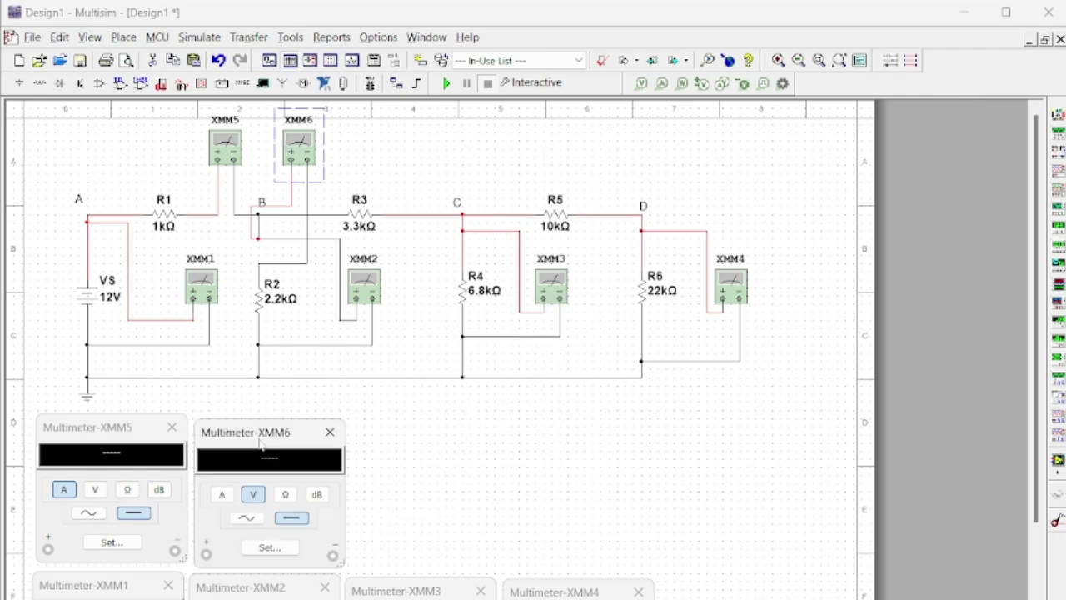
pyautogui.click(223, 496)
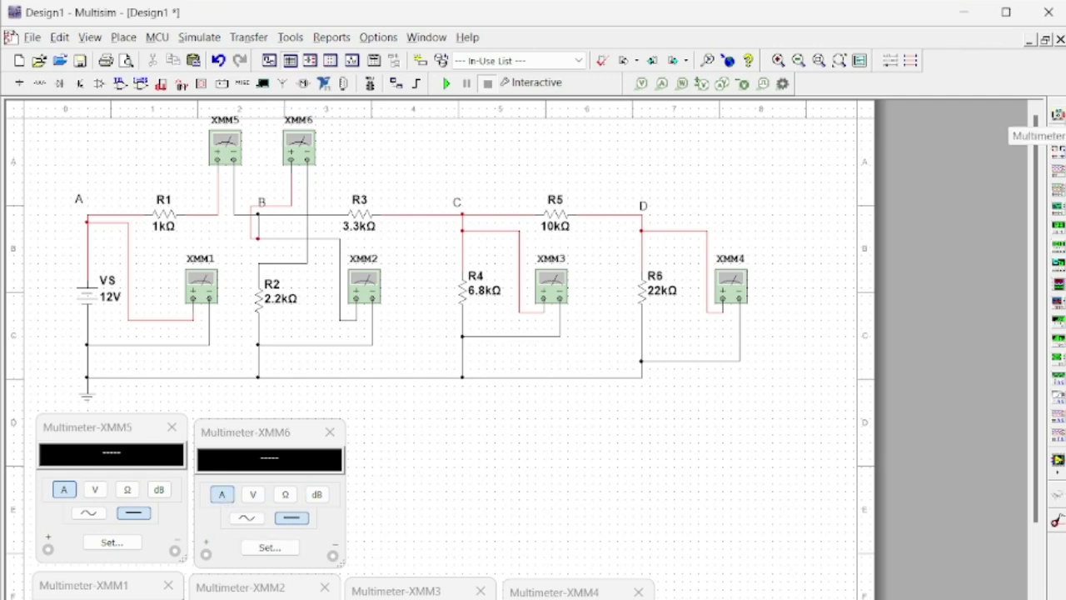
# - Place a multimeter between XMM2 and R4, delete the wire below R4, and shift the new meter slightly upward
pyautogui.click(1059, 115)
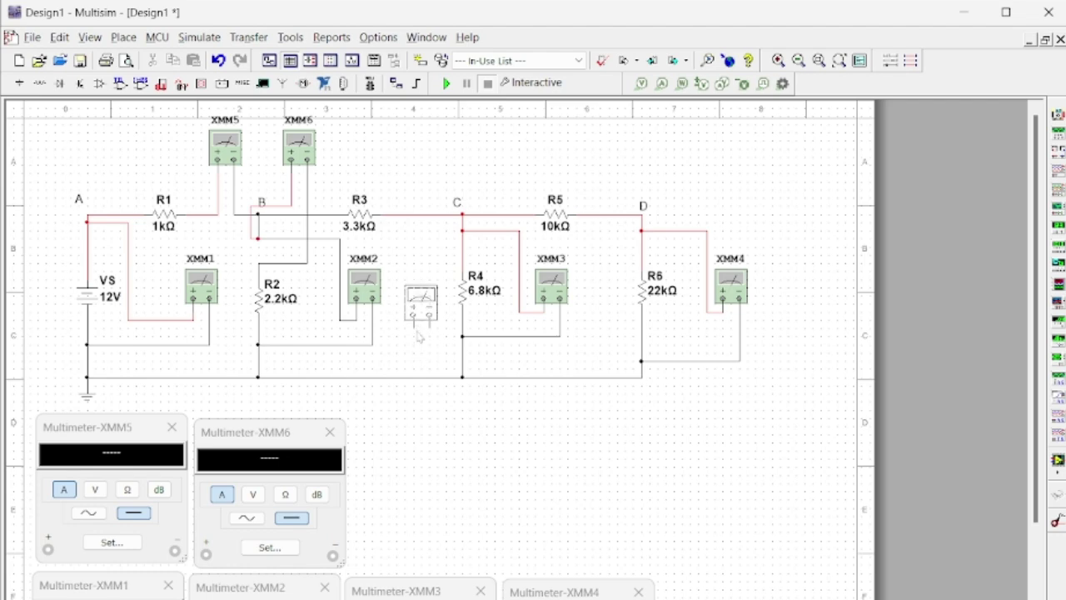
pyautogui.click(420, 325)
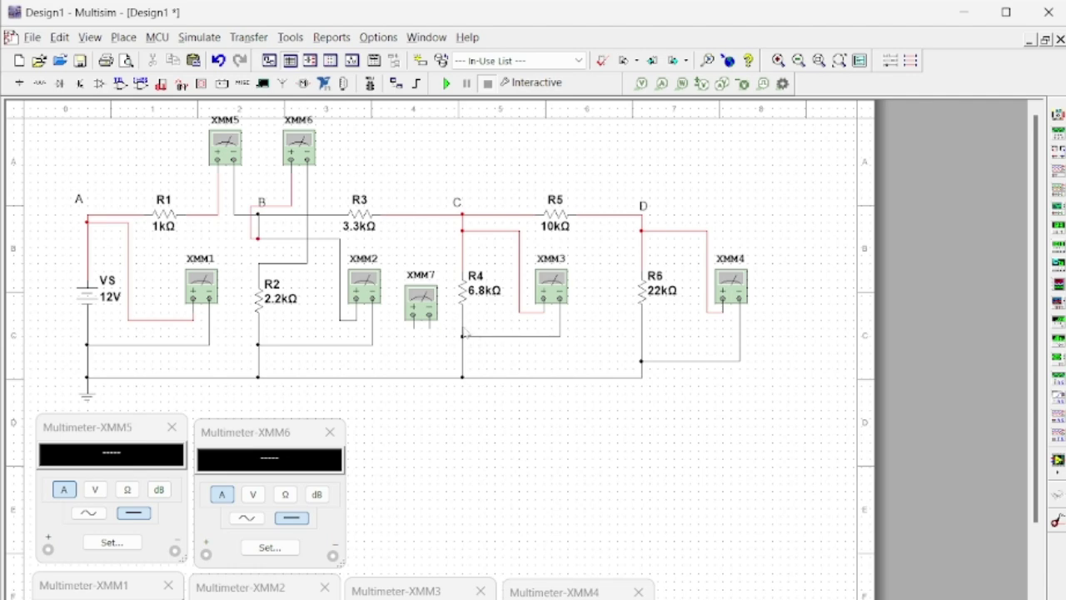
pyautogui.click(462, 325)
pyautogui.press('Delete')
pyautogui.moveTo(421, 308); pyautogui.dragTo(412, 272)
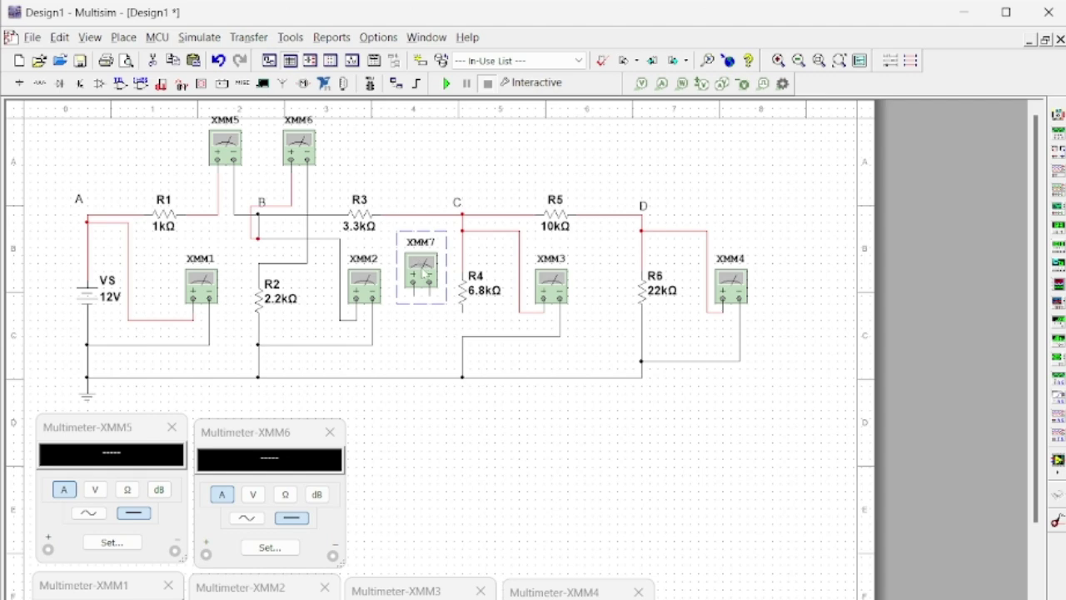
# - Flip XMM7 horizontally and wire it in series, positive terminal to R4's lower end and negative terminal to the ground wire
pyautogui.rightClick(424, 272)
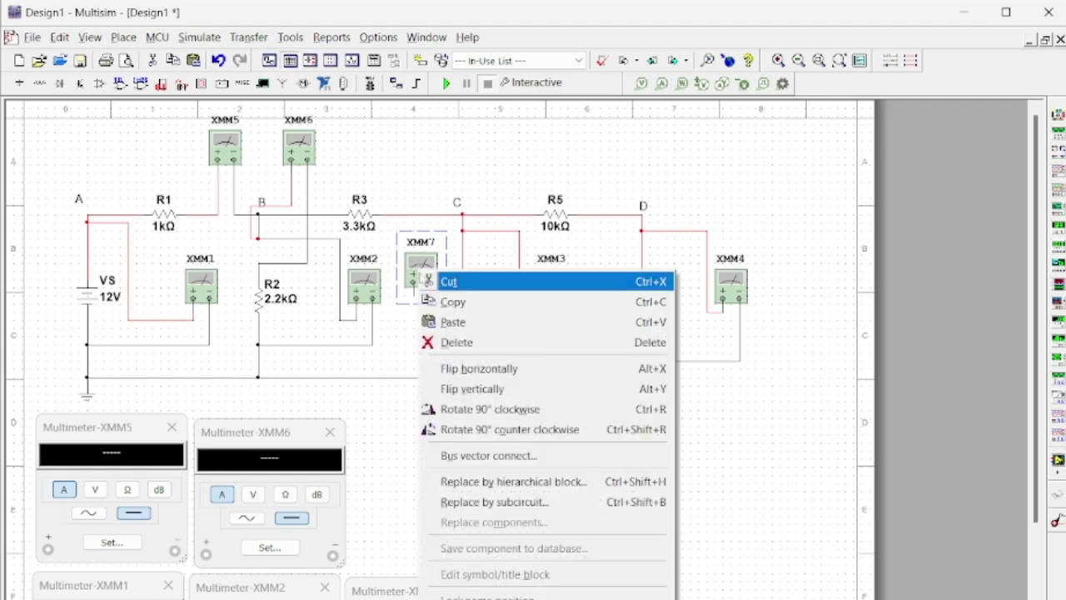
pyautogui.click(457, 369)
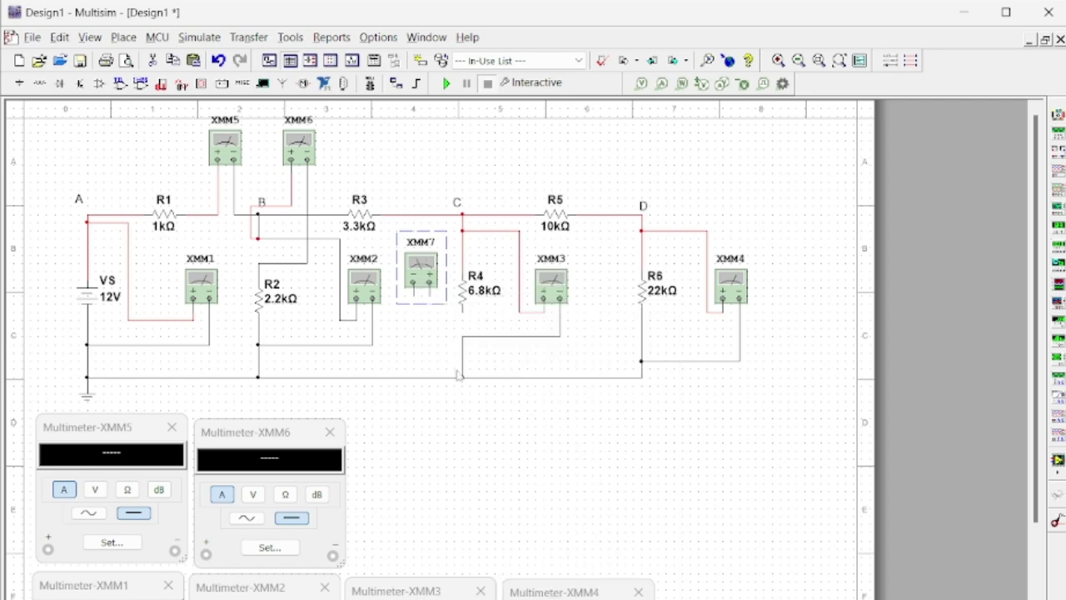
pyautogui.click(429, 293)
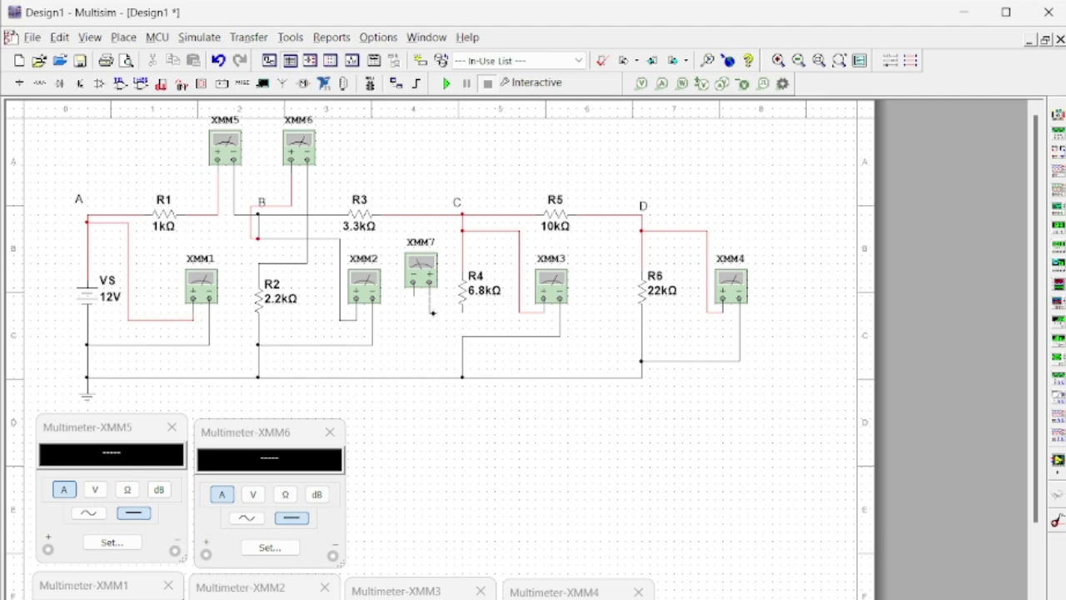
pyautogui.click(462, 312)
pyautogui.click(414, 283)
# - Open XMM7's readout, place it beside that of XMM6, and set it to measure current
pyautogui.doubleClick(437, 282)
pyautogui.moveTo(539, 325); pyautogui.dragTo(431, 445)
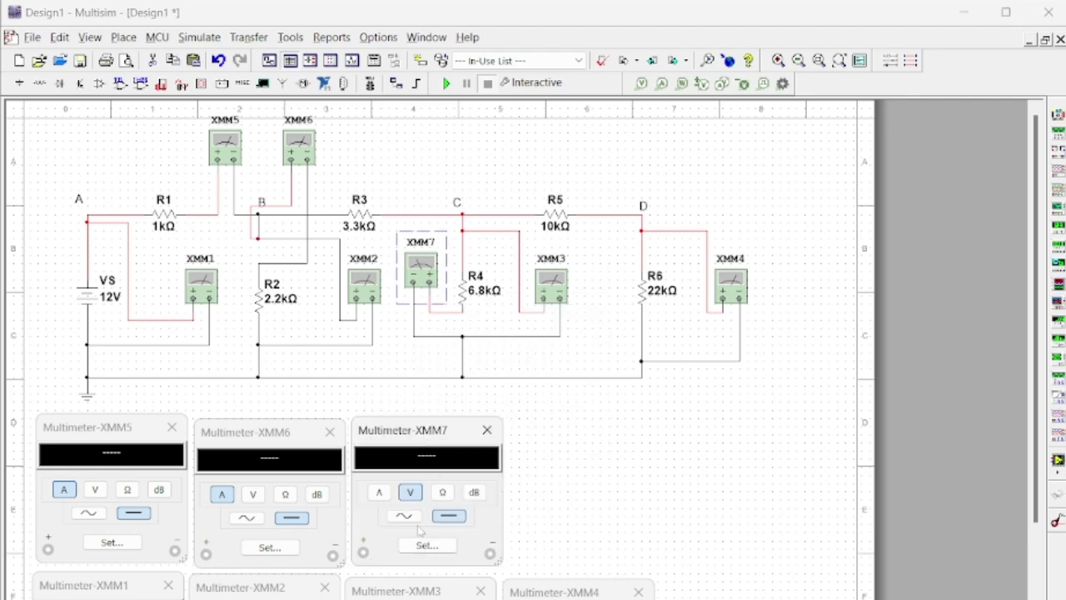
pyautogui.click(379, 493)
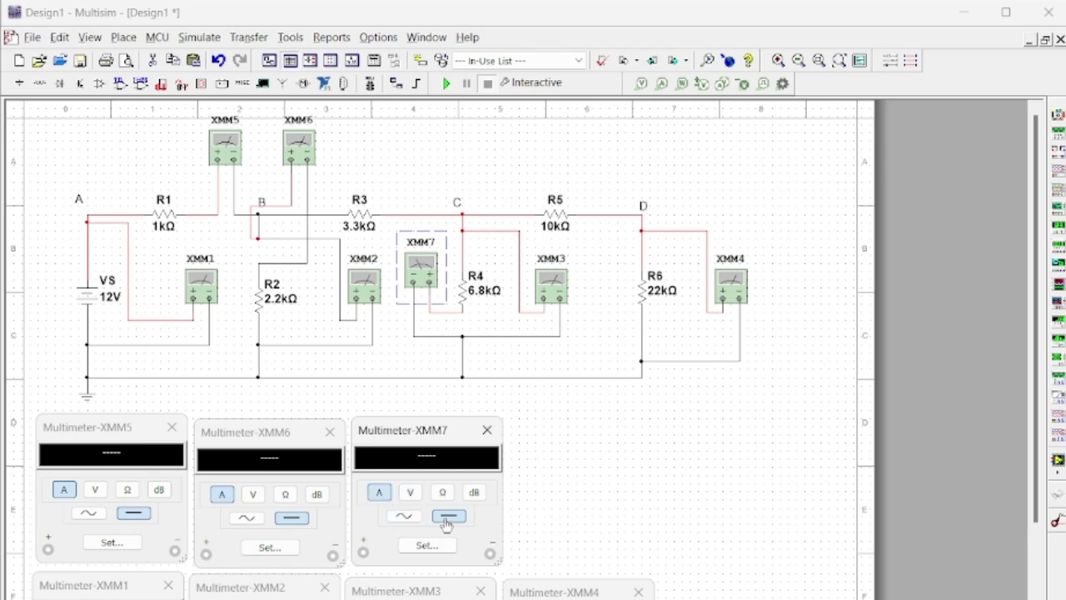
pyautogui.click(590, 485)
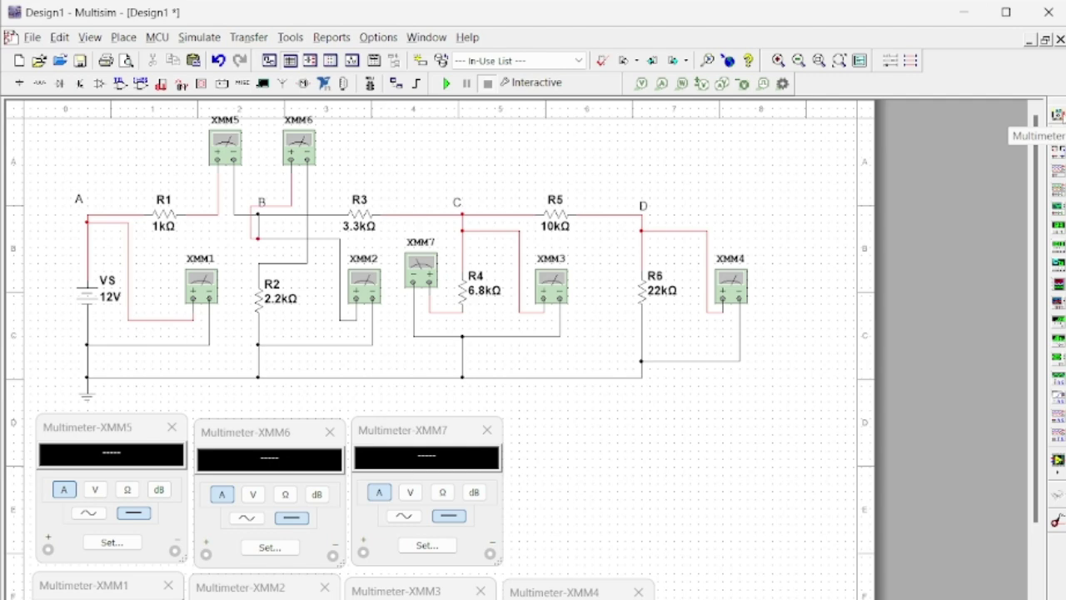
# - Place a multimeter between XMM3 and R6, delete the wire above R6, and shift the new meter slightly upward
pyautogui.click(1056, 117)
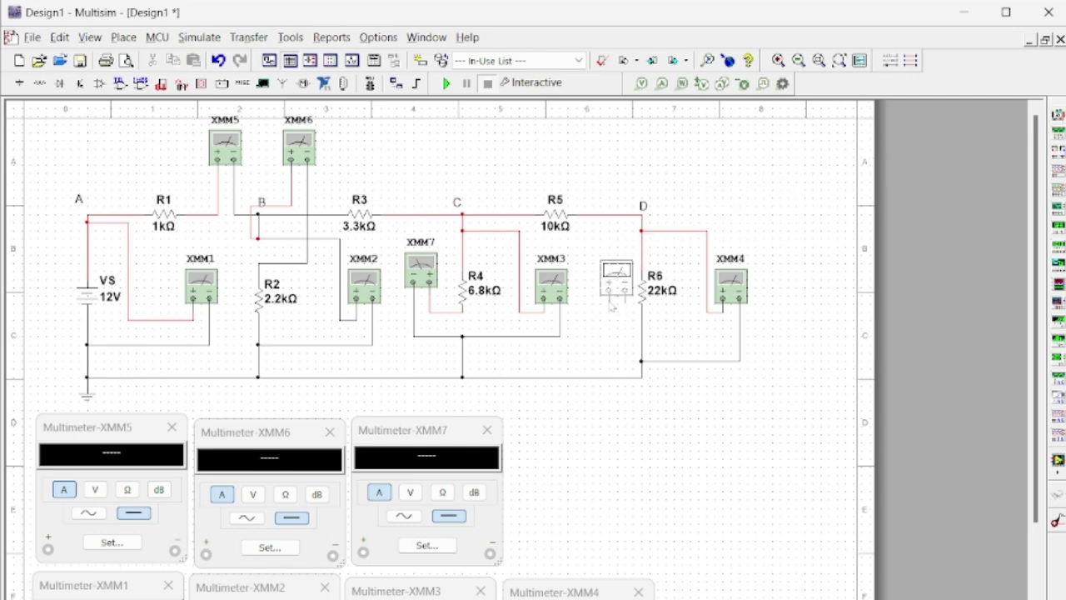
pyautogui.click(590, 306)
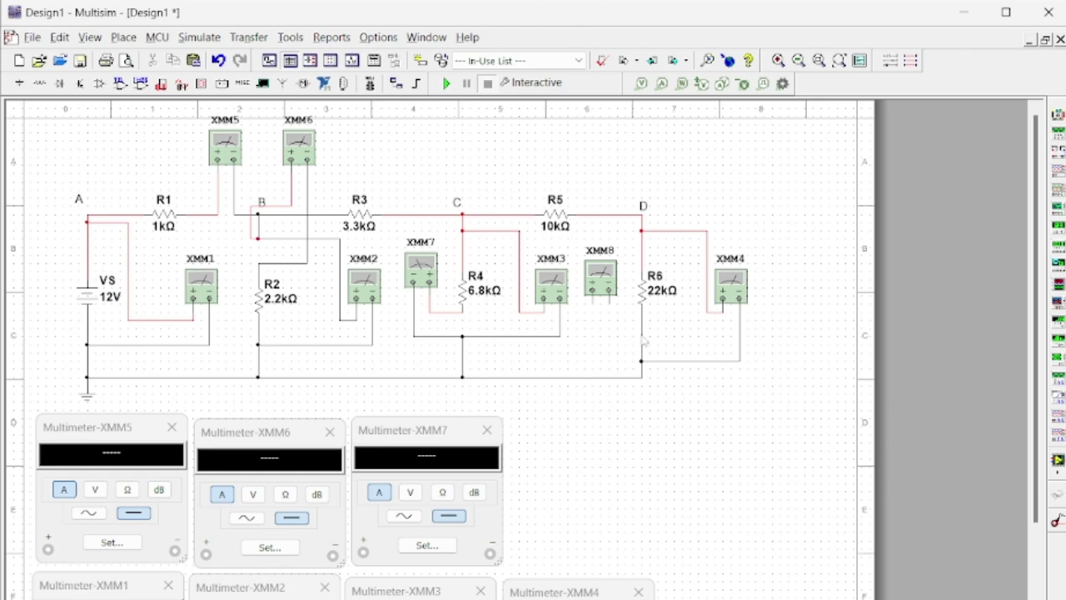
pyautogui.click(643, 259)
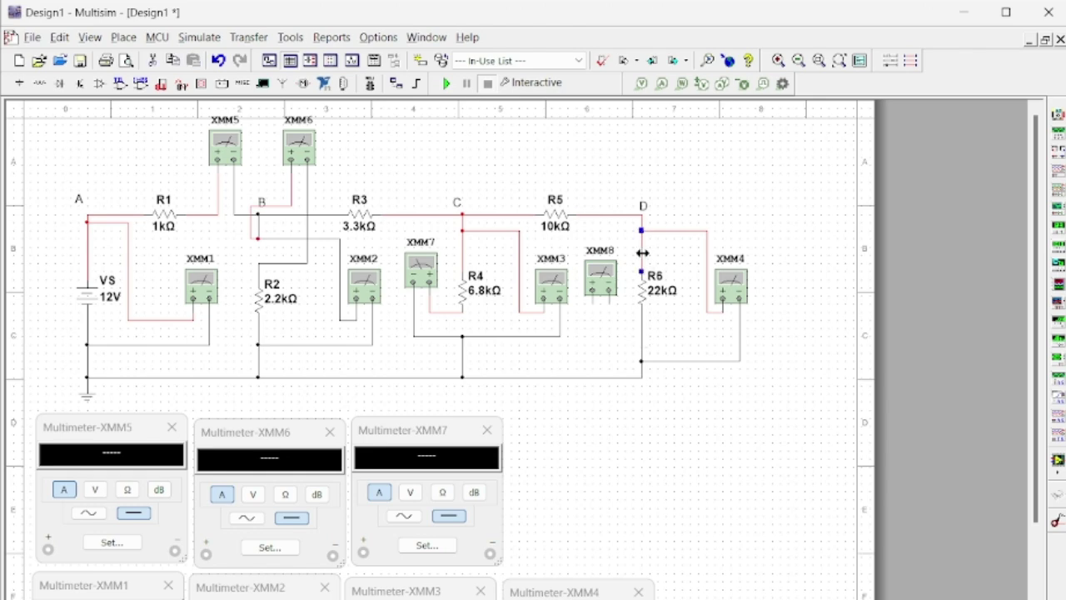
pyautogui.press('Delete')
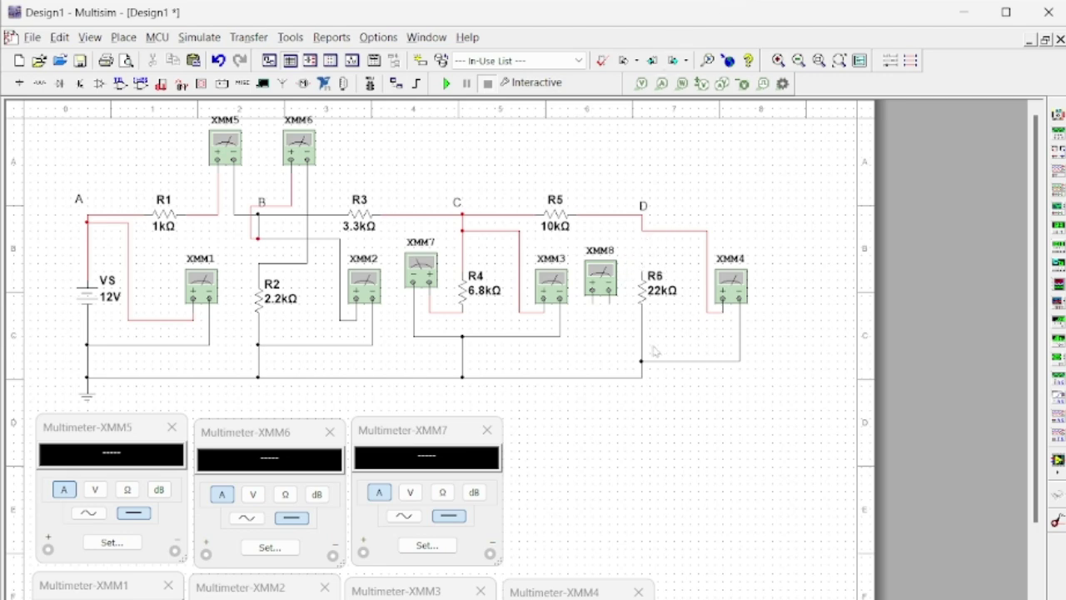
pyautogui.moveTo(594, 273); pyautogui.dragTo(595, 254)
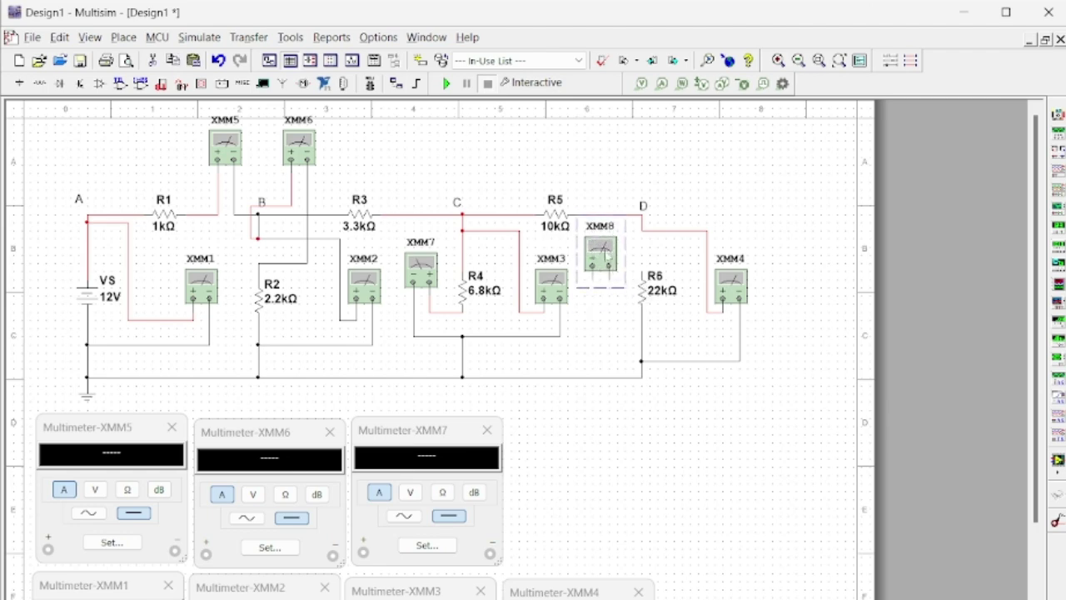
# - Flip XMM8 horizontally and wire it in series, positive terminal to node D and negative terminal to R6's upper end
pyautogui.rightClick(609, 251)
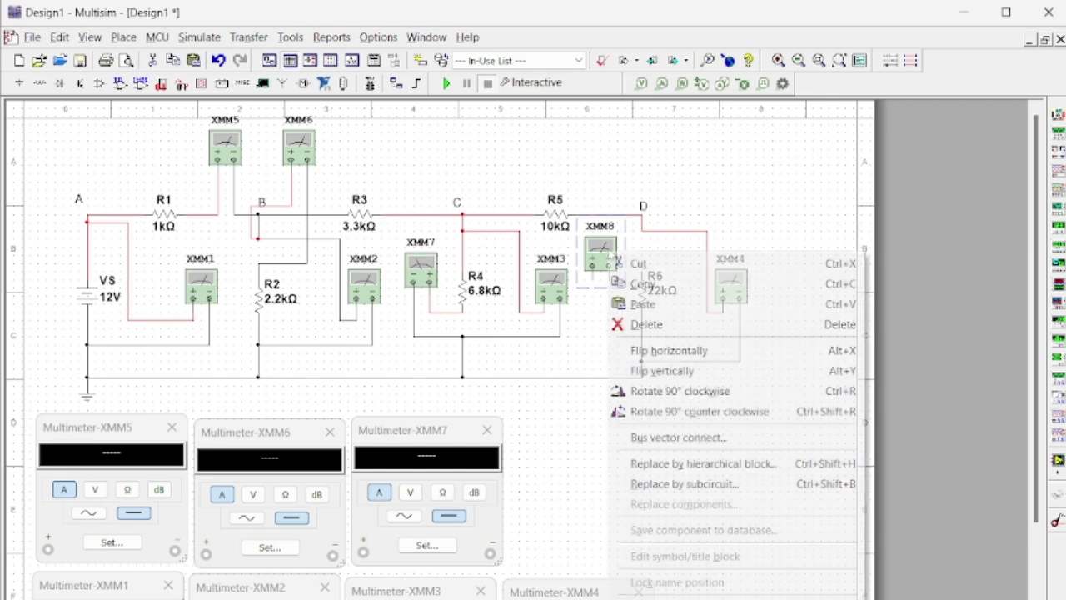
pyautogui.click(643, 358)
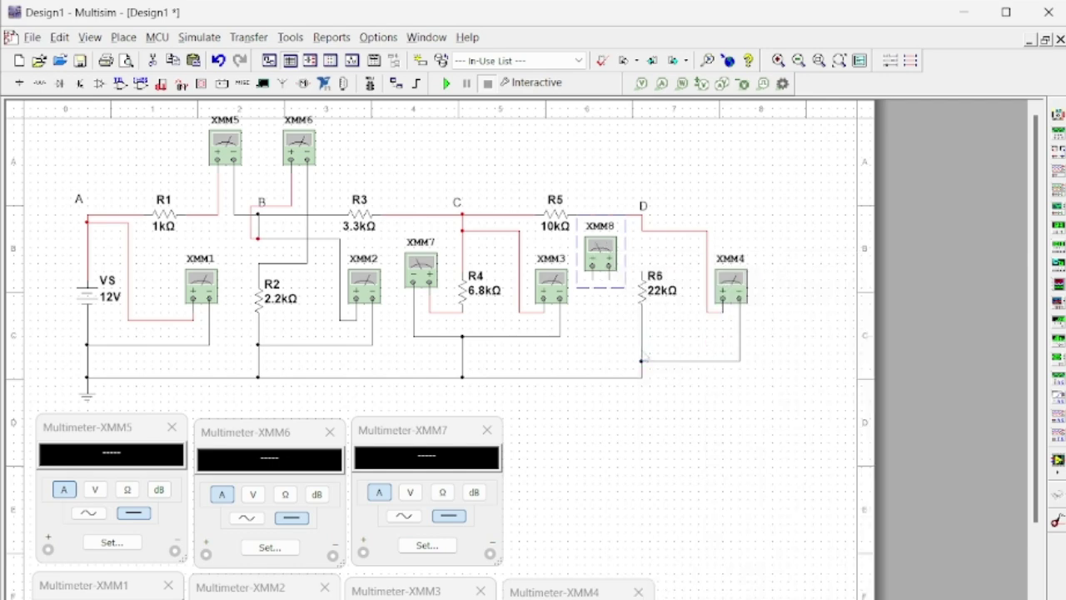
pyautogui.click(609, 281)
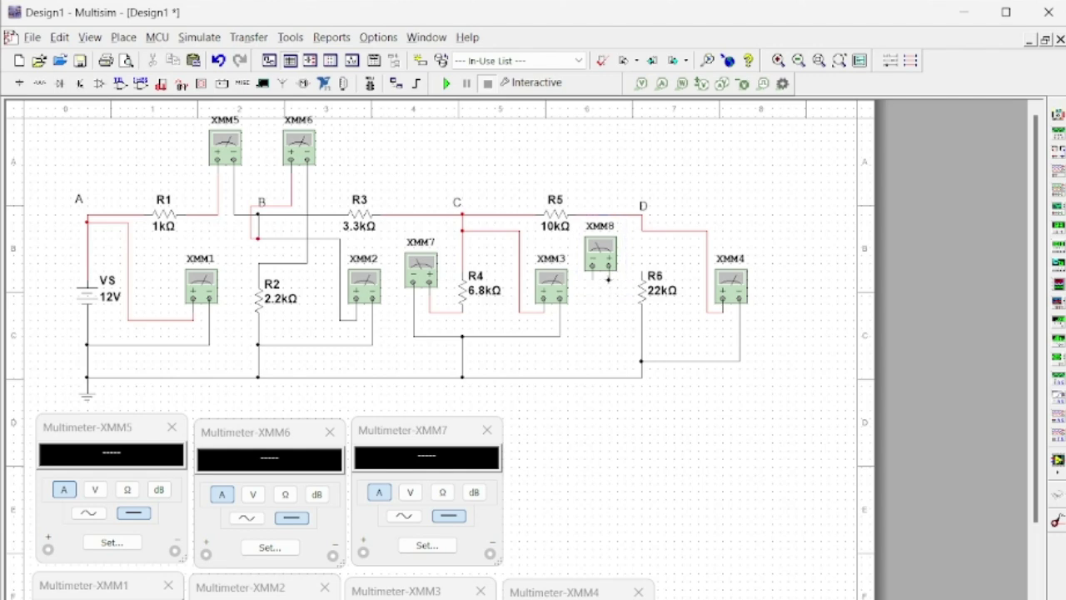
pyautogui.click(609, 290)
pyautogui.click(640, 228)
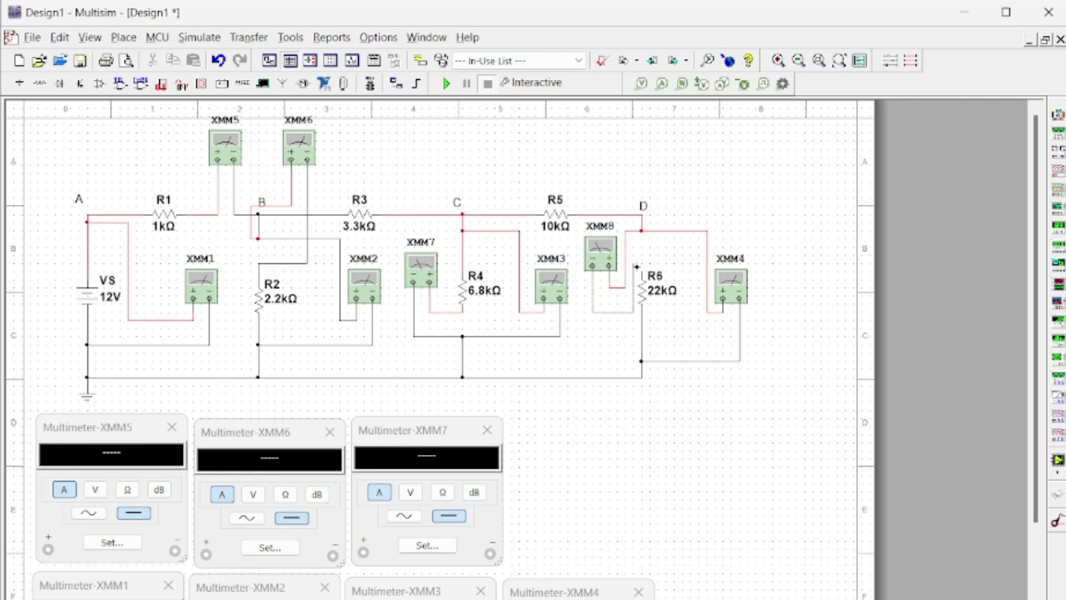
pyautogui.click(638, 268)
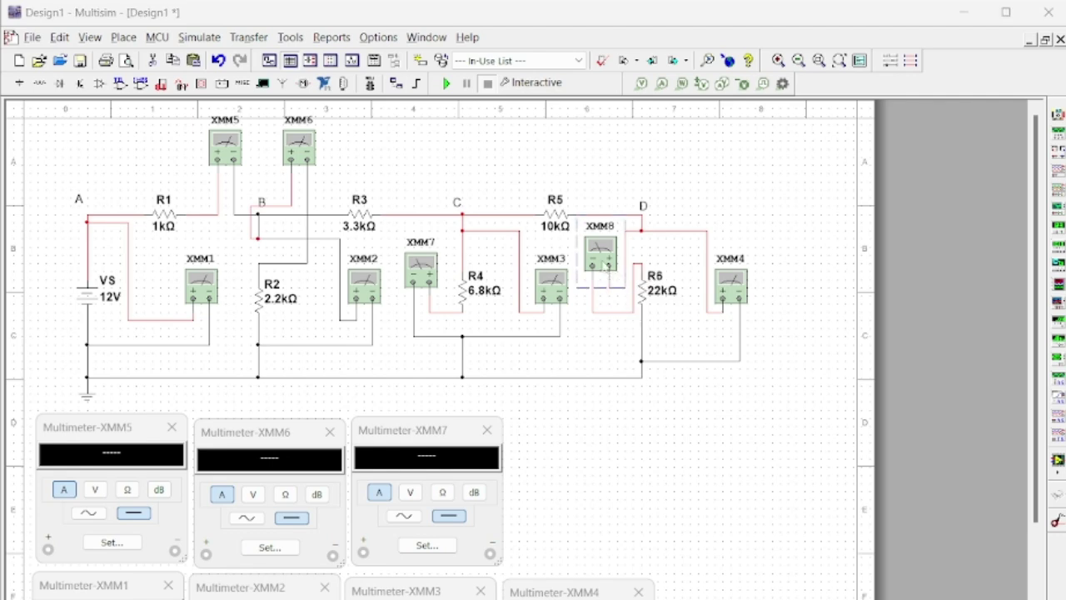
# - Open XMM8's readout, place it beside that of XMM7, and set it to measure current
pyautogui.doubleClick(604, 265)
pyautogui.moveTo(518, 325); pyautogui.dragTo(574, 448)
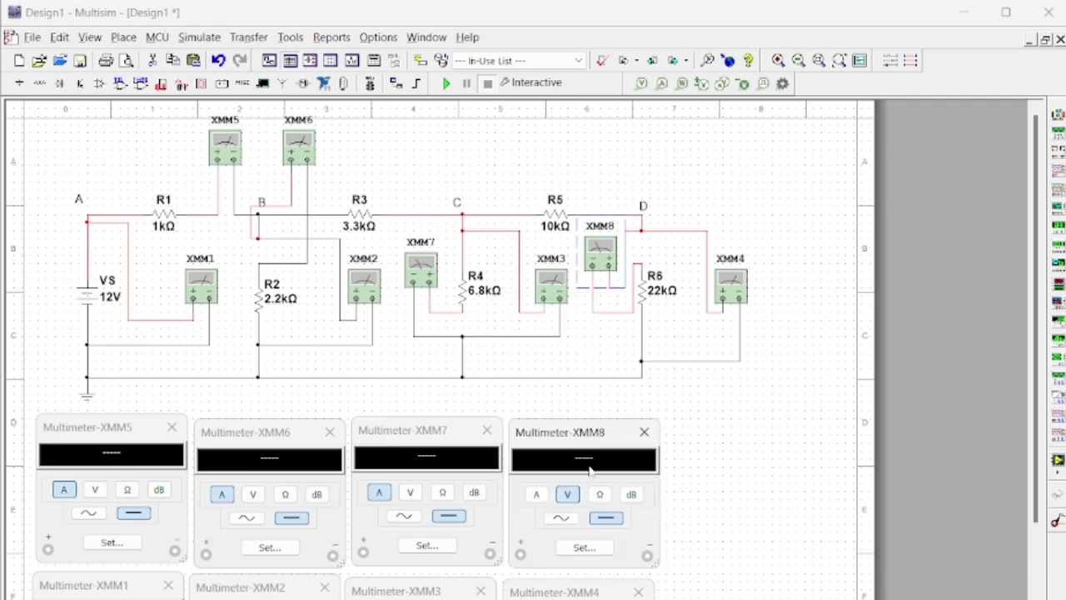
pyautogui.click(537, 495)
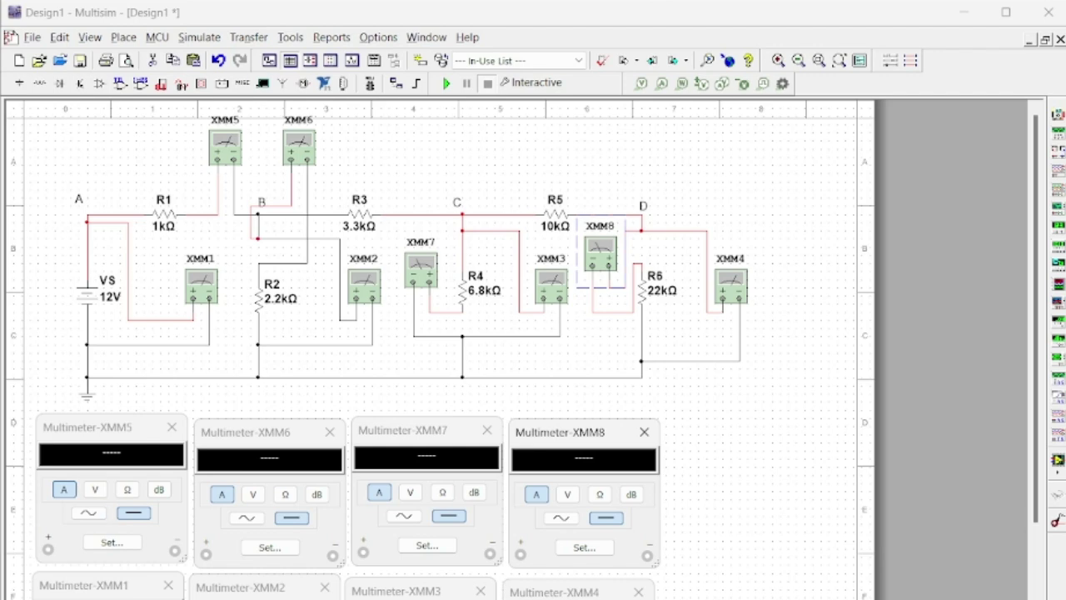
# - Run the simulation and record I1 as 4.341 mA in the Notepad notes
pyautogui.click(445, 84)
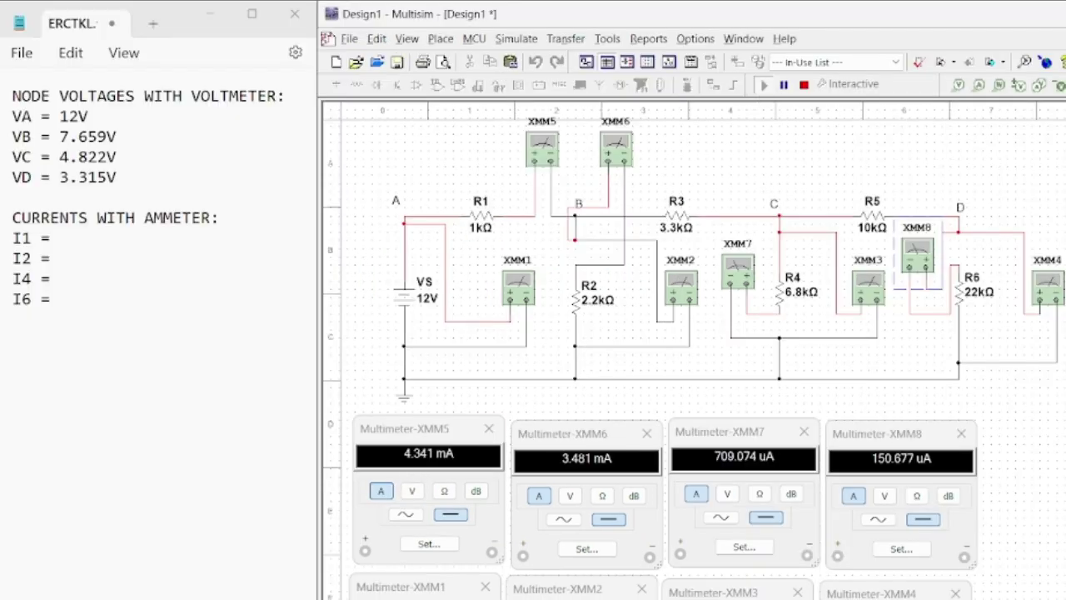
pyautogui.click(52, 238)
pyautogui.write('4')
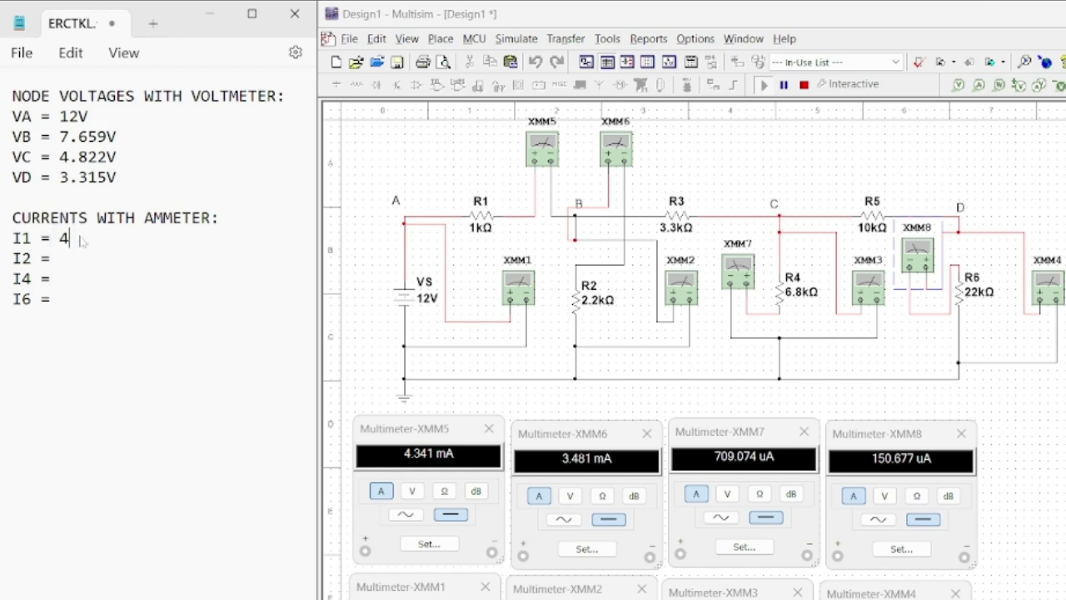
pyautogui.write('.341 M')
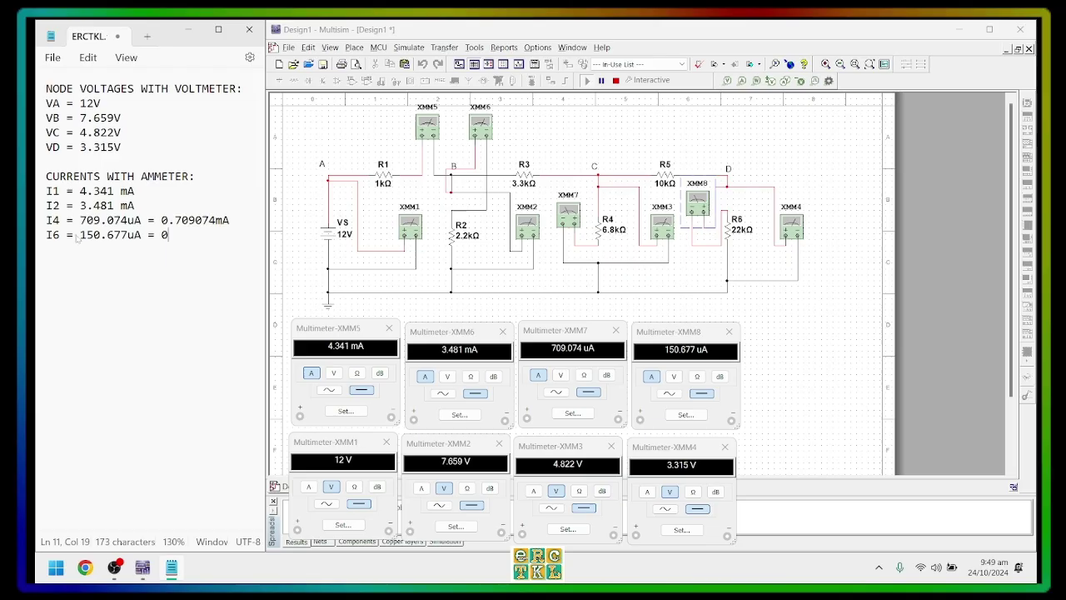
# - Complete the I6 conversion as 0.150677 mA and put a space before mA in the I4 and I6 lines
pyautogui.write('.1')
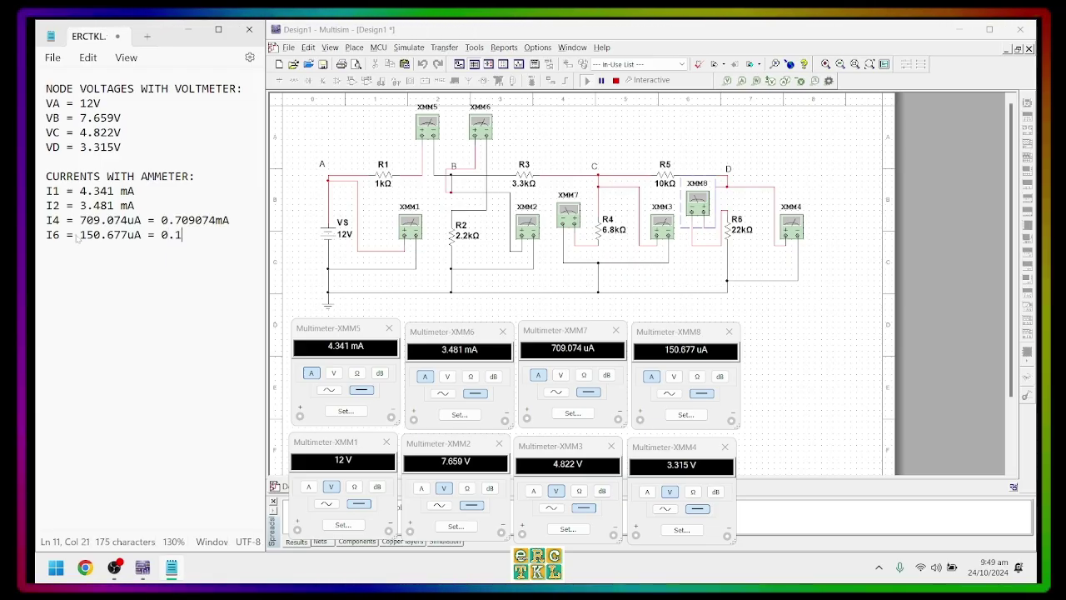
pyautogui.write('50677')
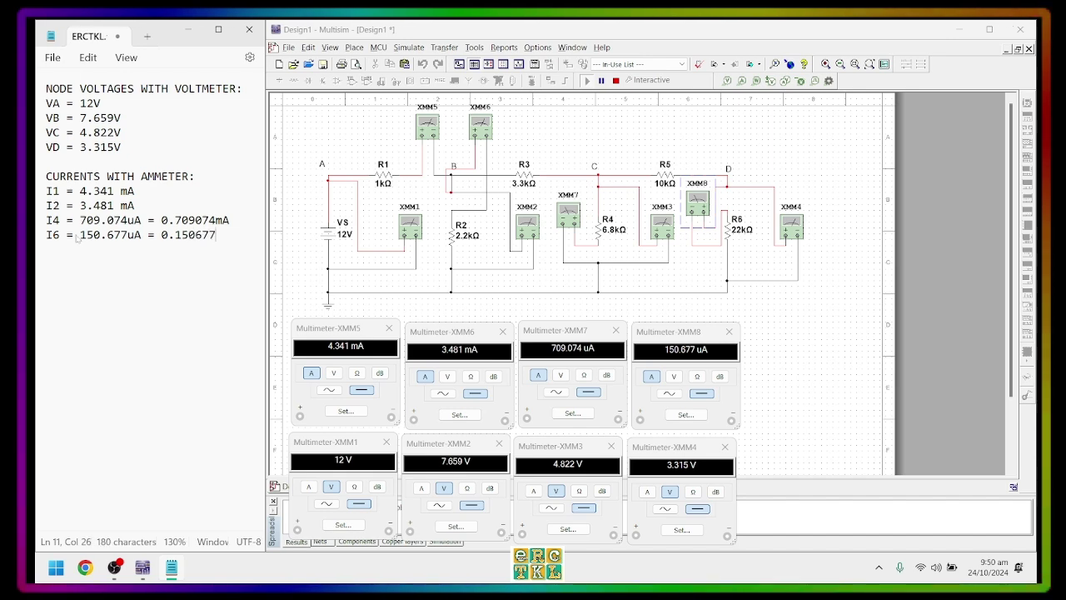
pyautogui.write('mA')
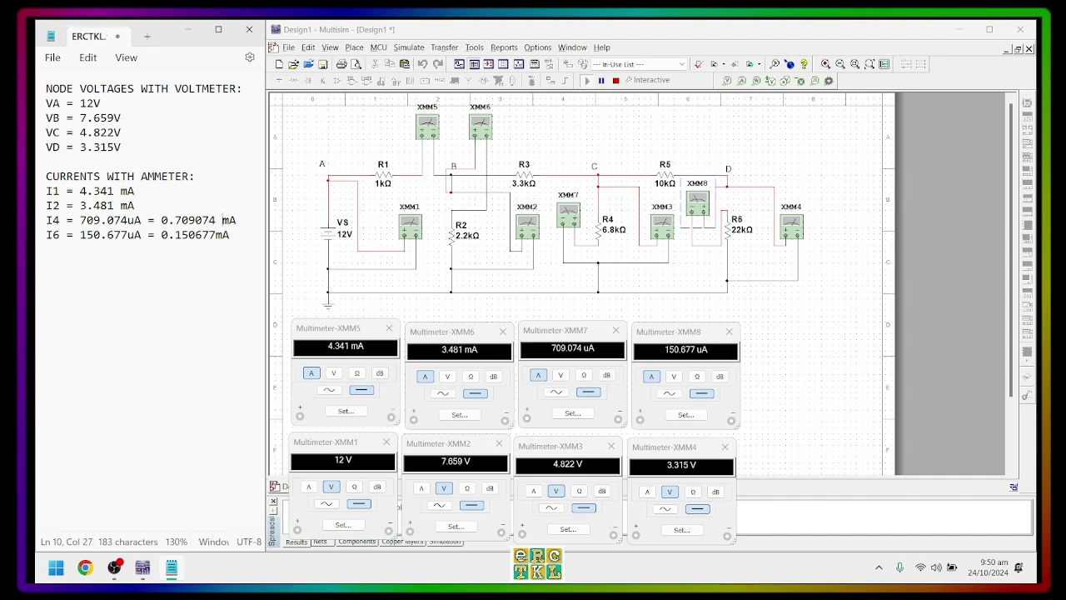
pyautogui.press('Down')
pyautogui.press('Left')
pyautogui.press('Right')
pyautogui.press('Right')
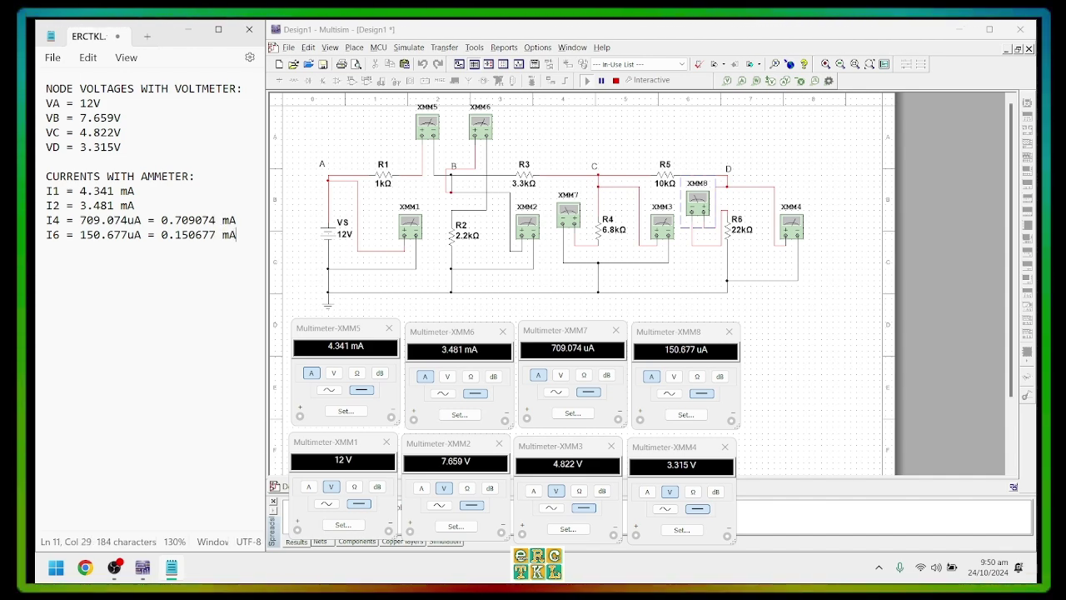
pyautogui.hotkey('ctrl', 'Home')
pyautogui.hotkey('ctrl', 'shift', 'Right')
pyautogui.hotkey('ctrl', 'shift', 'Right')
pyautogui.hotkey('ctrl', 'shift', 'Right')
pyautogui.hotkey('ctrl', 'shift', 'Right')
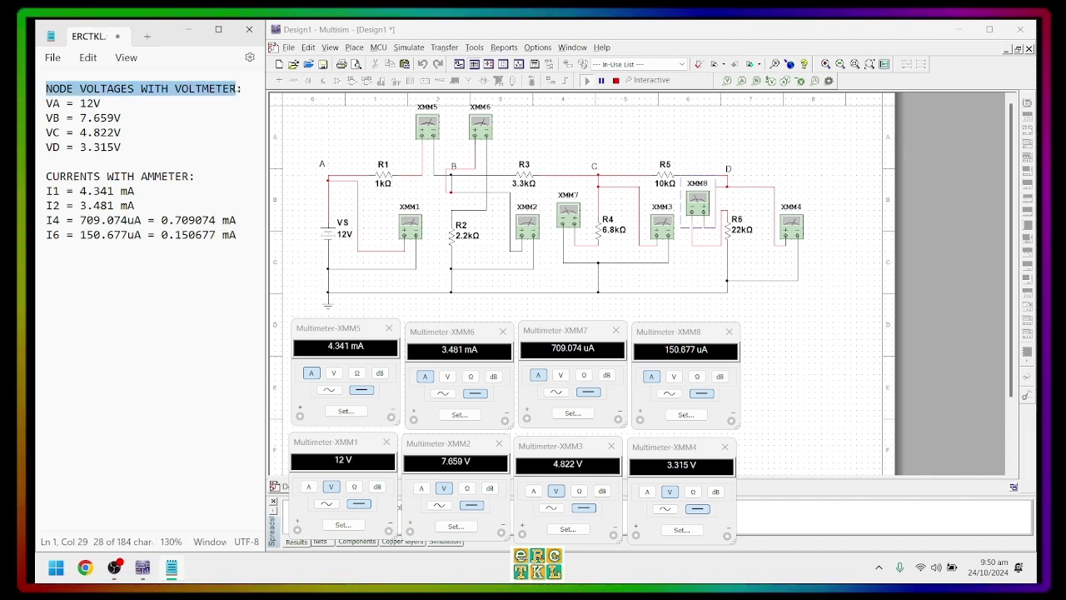
pyautogui.press('Down')
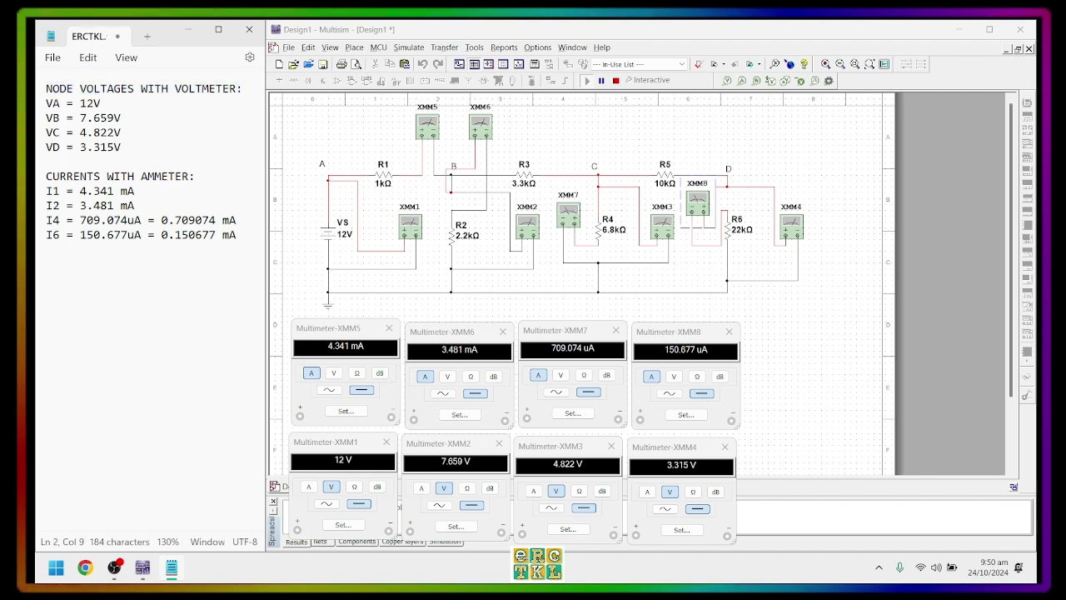
pyautogui.press('Return')
pyautogui.press('BackSpace')
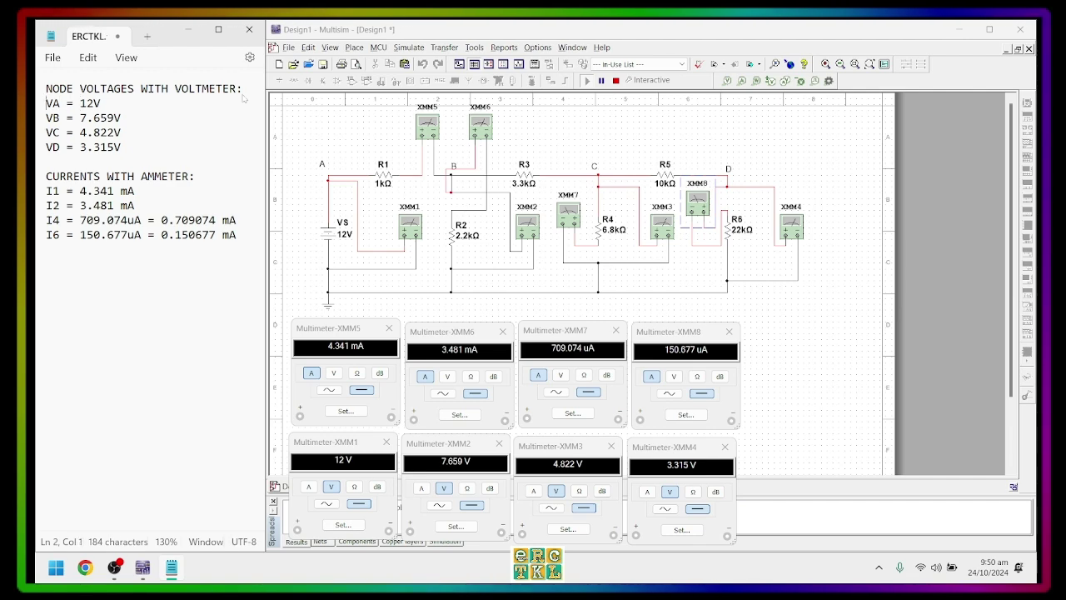
# - Underline the node voltages heading with a full-width row of equals signs on a new line
pyautogui.press('Home')
pyautogui.press('Return')
pyautogui.press('Up')
pyautogui.write('===')
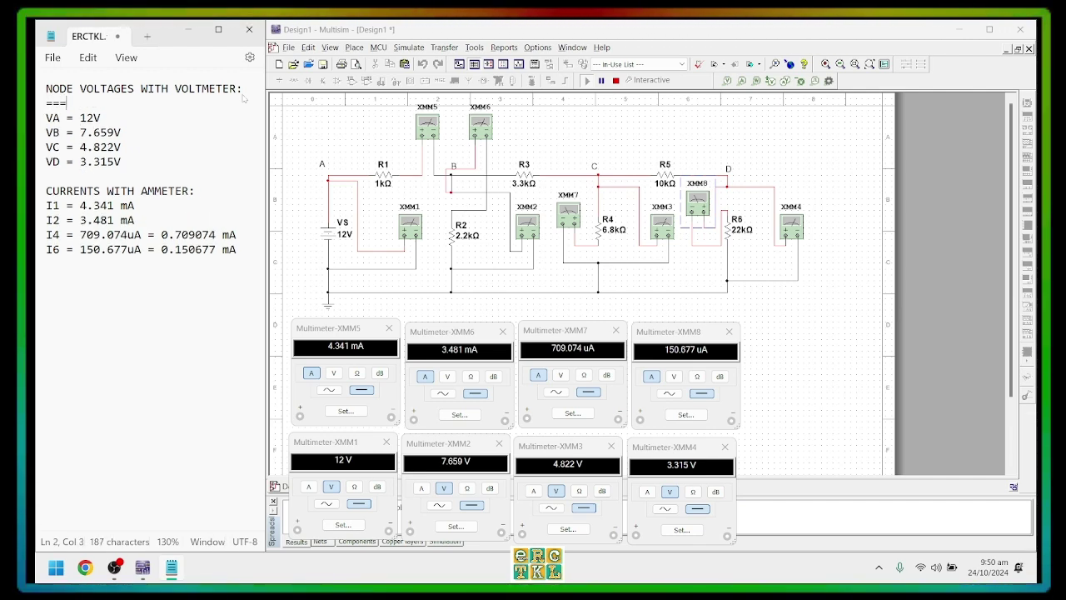
pyautogui.write('==========================')
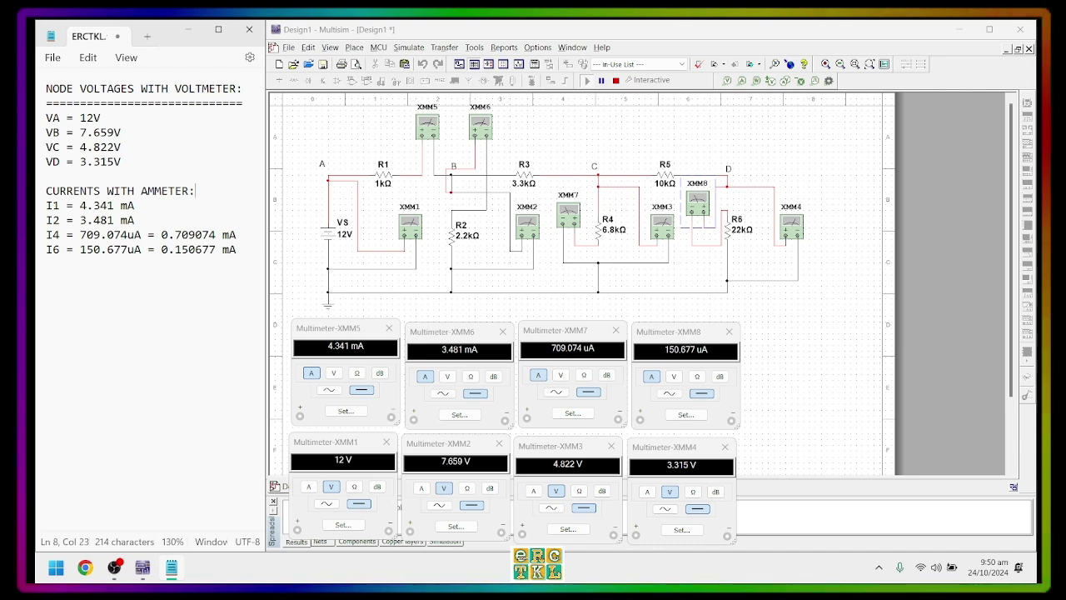
# - Underline the currents heading with a row of equals signs and return to the end of the notes
pyautogui.click(208, 192)
pyautogui.press('Return')
pyautogui.write('======================')
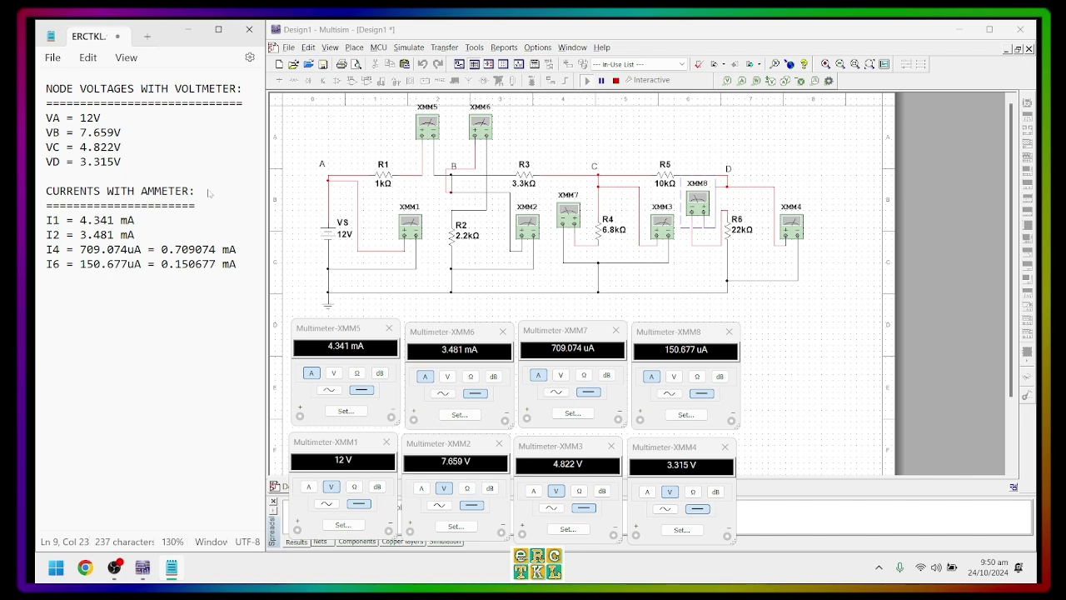
pyautogui.hotkey('ctrl', 'End')
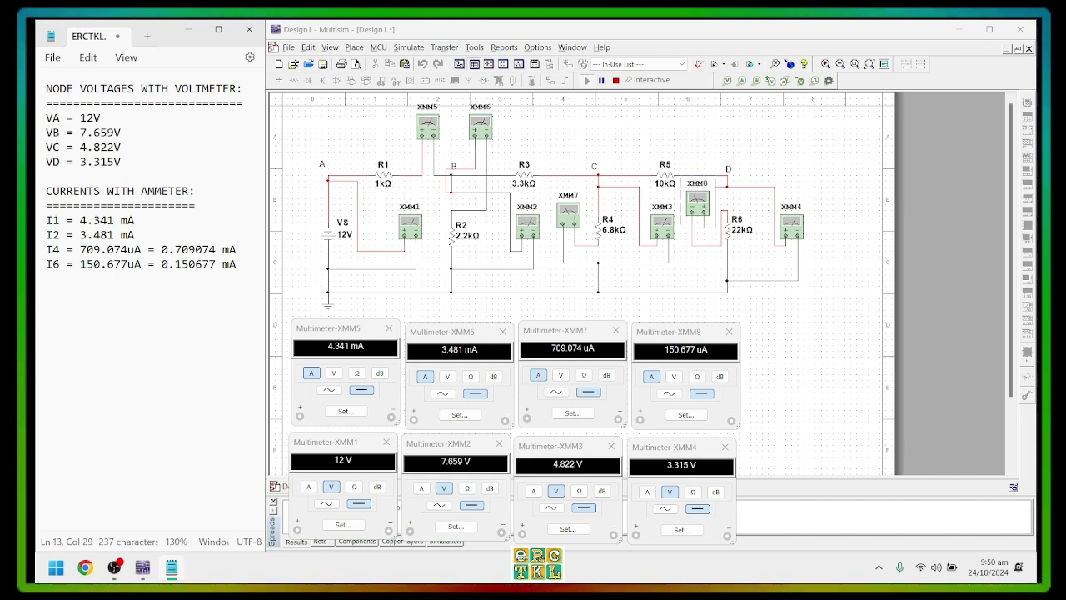
# - Add a VAB entry below the current readings in the notes, separated by blank lines
pyautogui.press('Return')
pyautogui.press('Return')
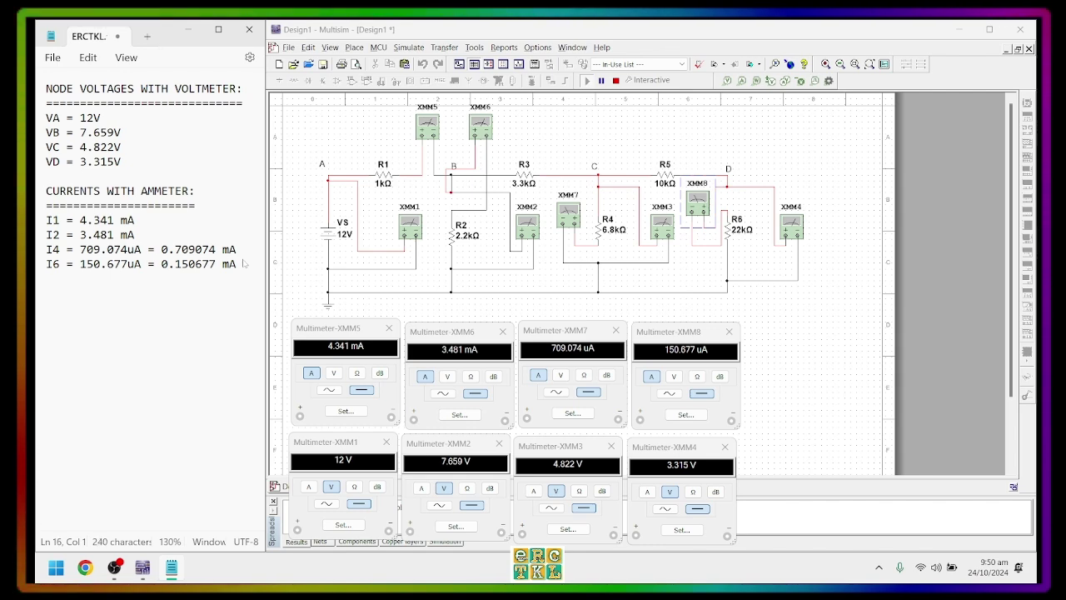
pyautogui.write('VAB')
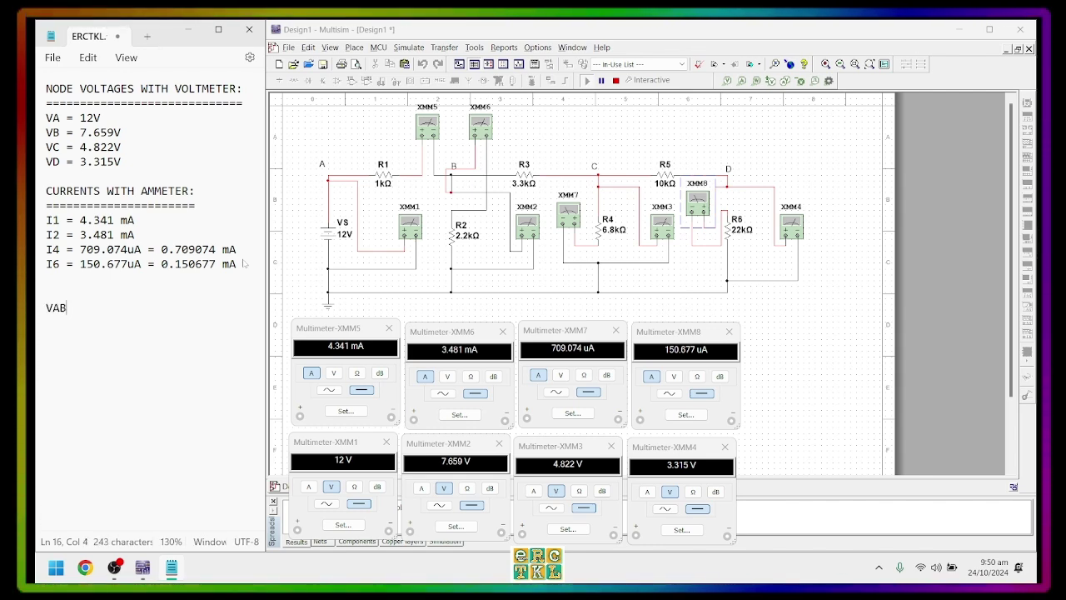
# - Copy the VA = 12V and VB = 7.659V lines to directly above the VAB entry and add an equals sign after VAB
pyautogui.press('Up')
pyautogui.press('Up')
pyautogui.press('Up')
pyautogui.press('Up')
pyautogui.press('Up')
pyautogui.press('Up')
pyautogui.press('Up')
pyautogui.press('Home')
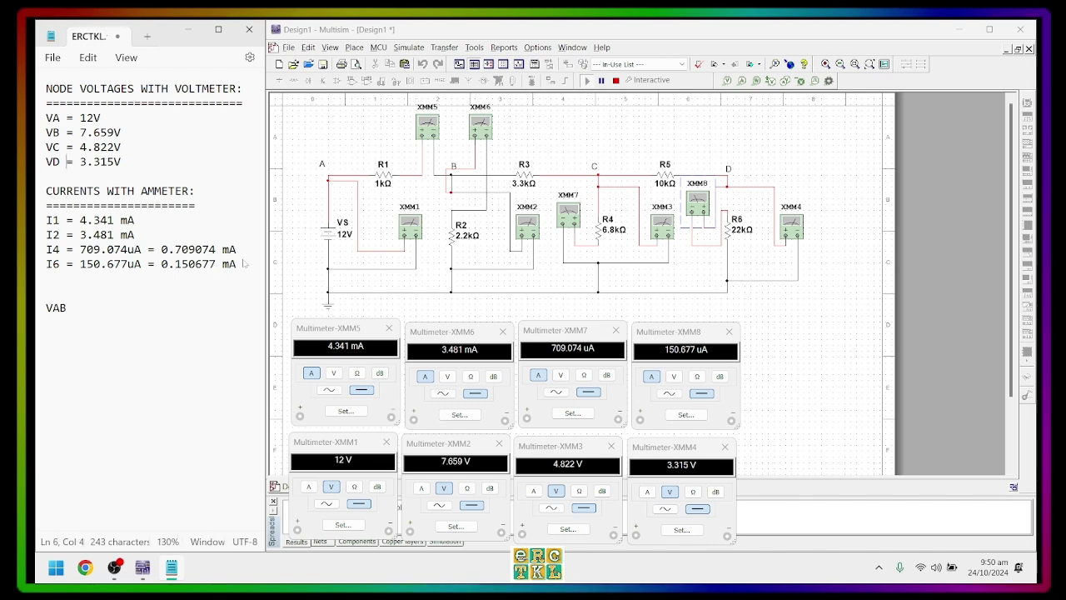
pyautogui.hotkey('shift', 'Down')
pyautogui.hotkey('shift', 'Down')
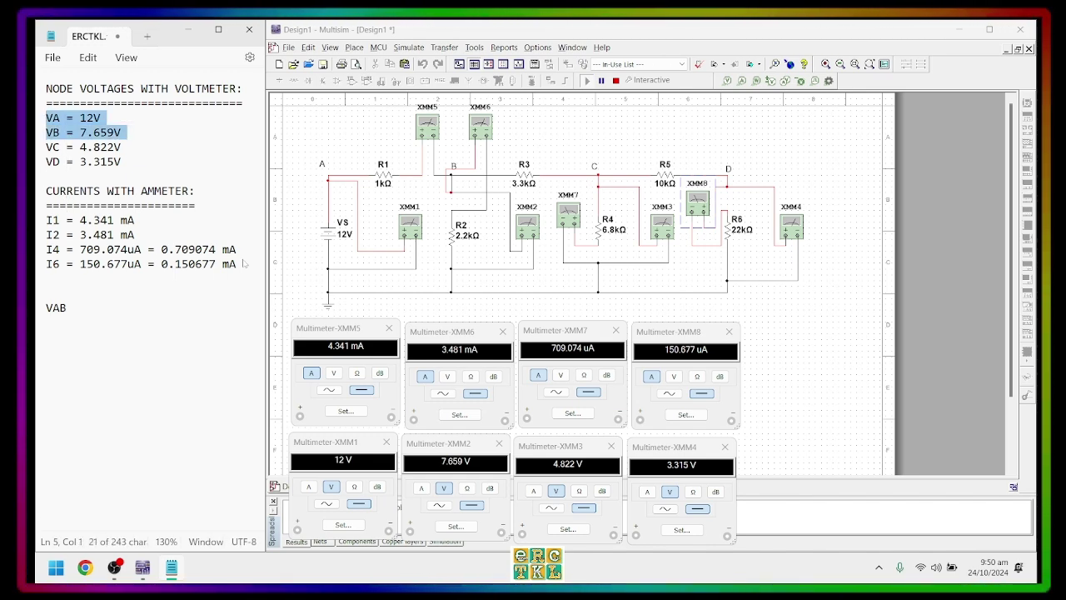
pyautogui.press('Down')
pyautogui.press('Down')
pyautogui.press('Down')
pyautogui.press('Down')
pyautogui.press('Down')
pyautogui.press('Down')
pyautogui.press('Down')
pyautogui.press('Down')
pyautogui.press('Down')
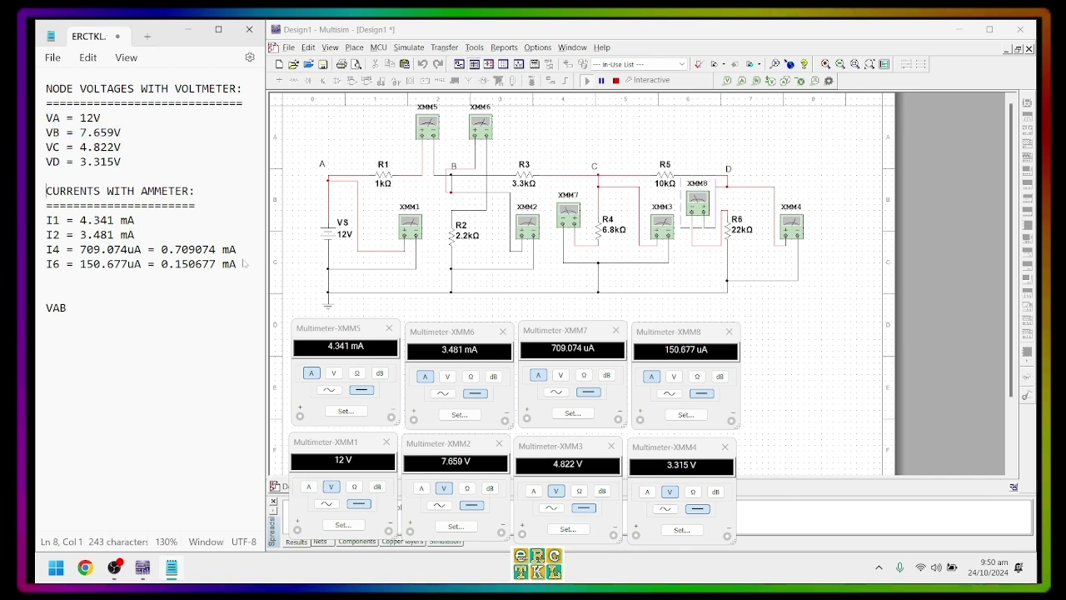
pyautogui.press('Down')
pyautogui.press('Return')
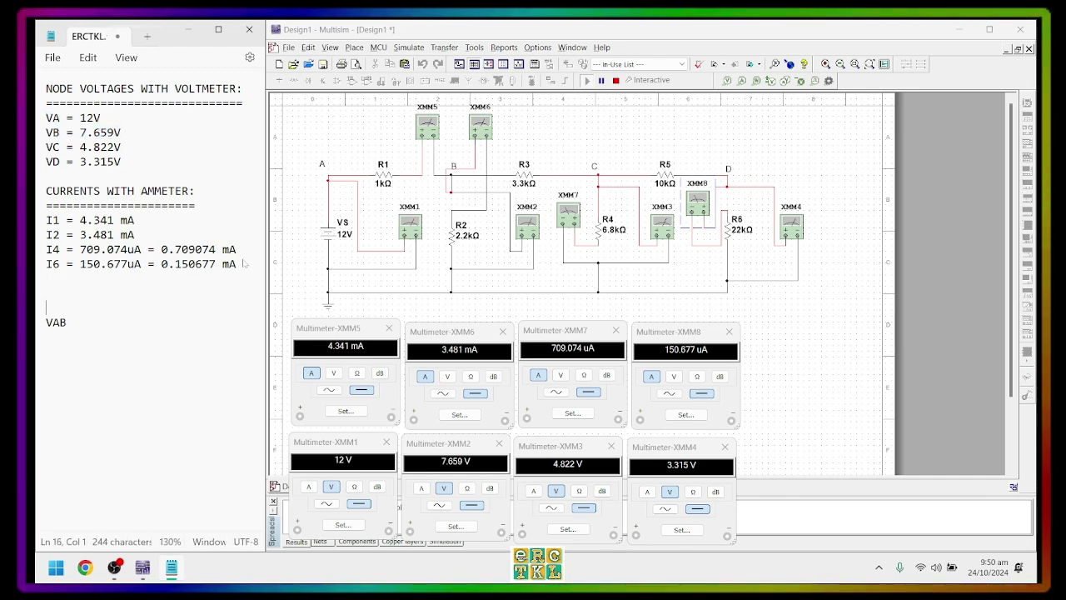
pyautogui.press('Delete')
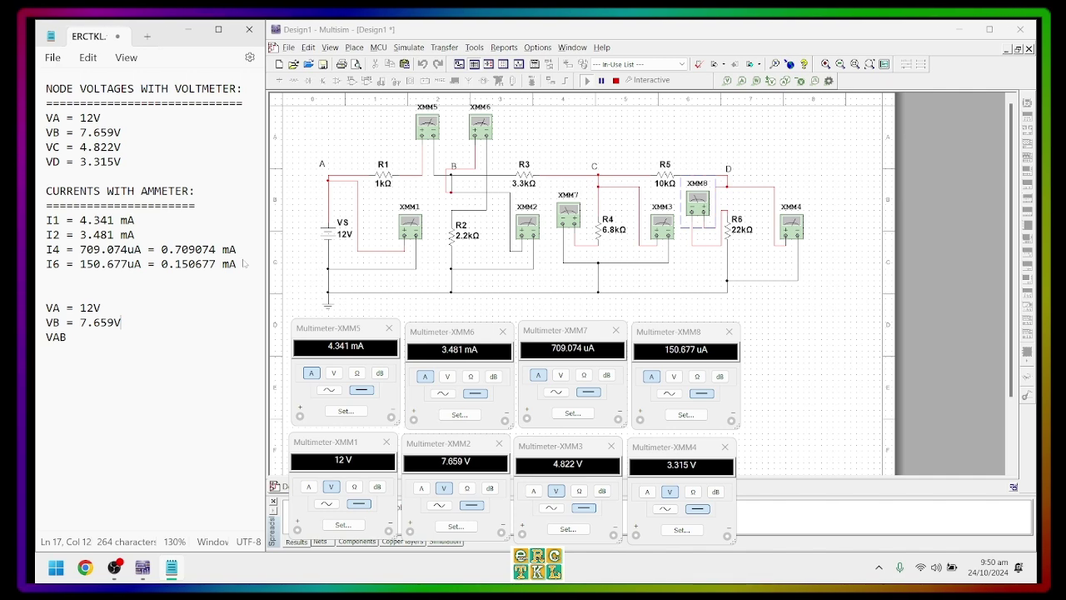
pyautogui.press('End')
pyautogui.write('=')
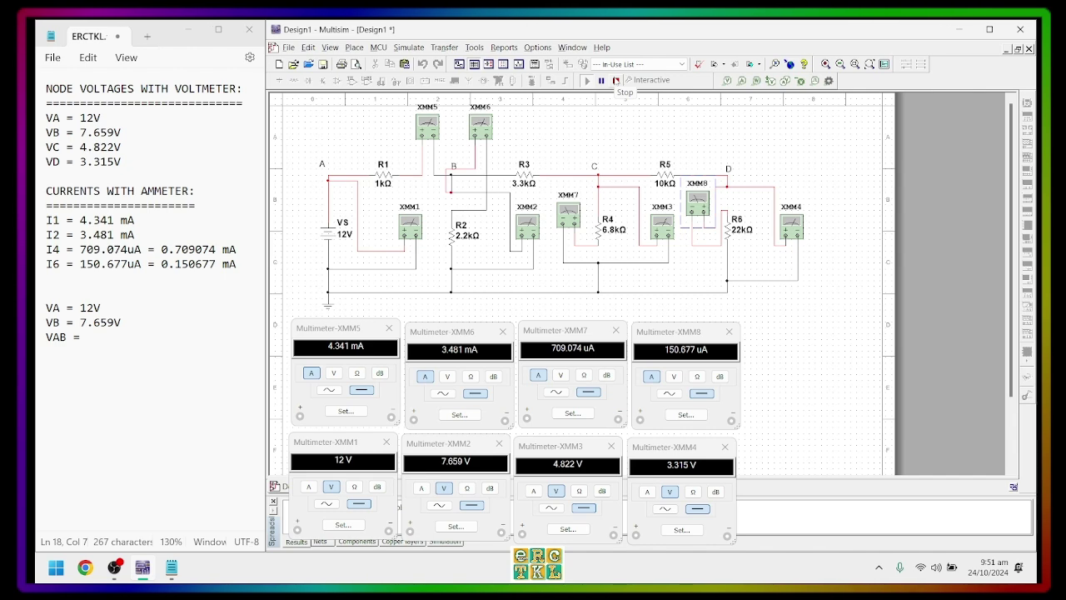
# - Stop the simulation in Multisim, place a new multimeter above R1, and wire its positive terminal to node A and negative terminal to node B
pyautogui.click(617, 81)
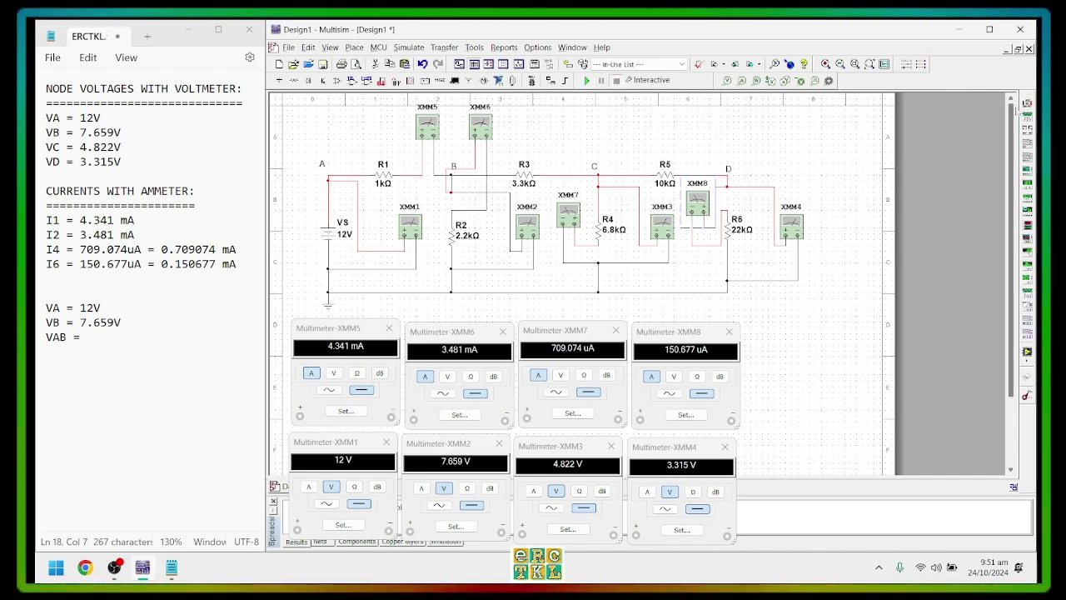
pyautogui.click(1028, 103)
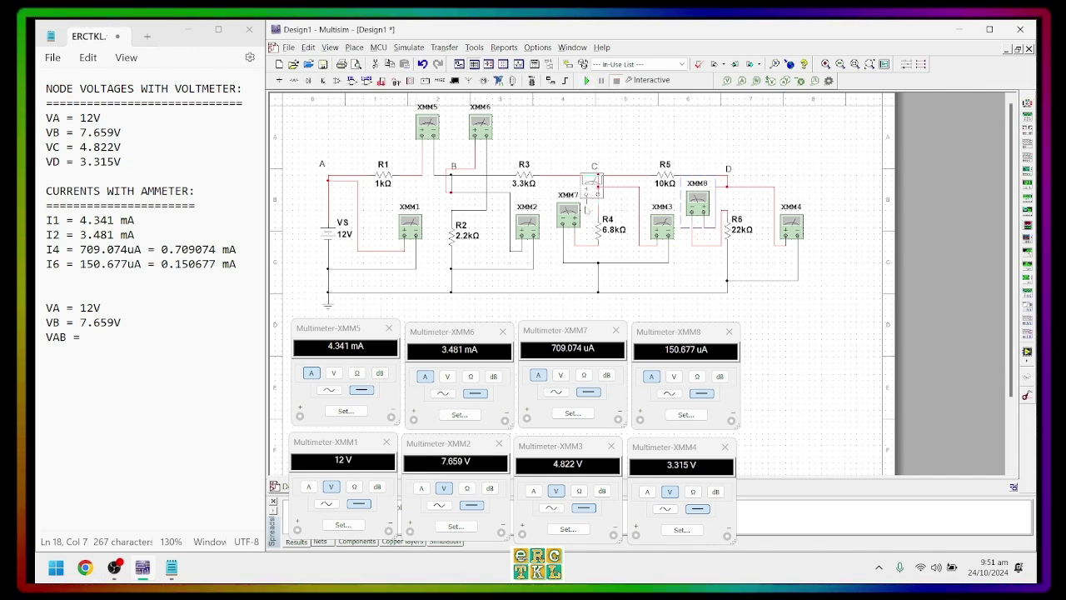
pyautogui.click(351, 143)
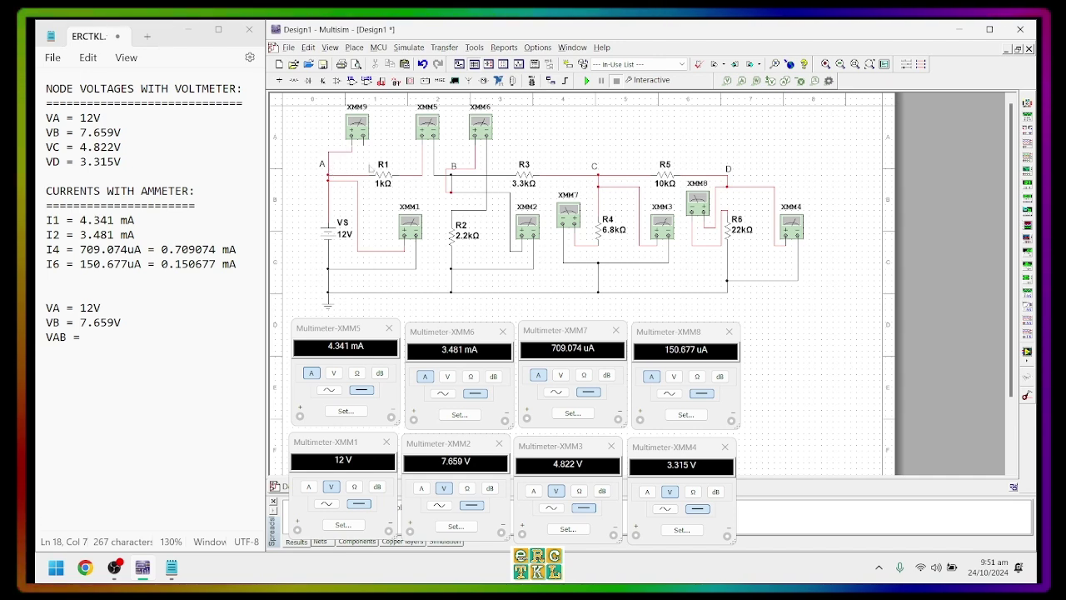
pyautogui.click(328, 174)
pyautogui.click(352, 145)
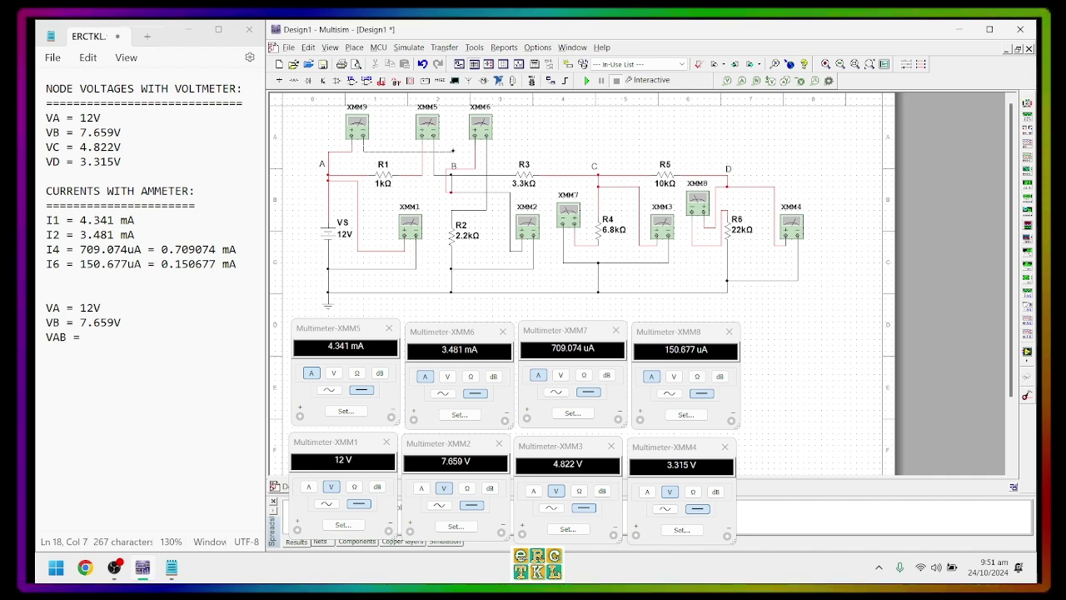
pyautogui.click(454, 166)
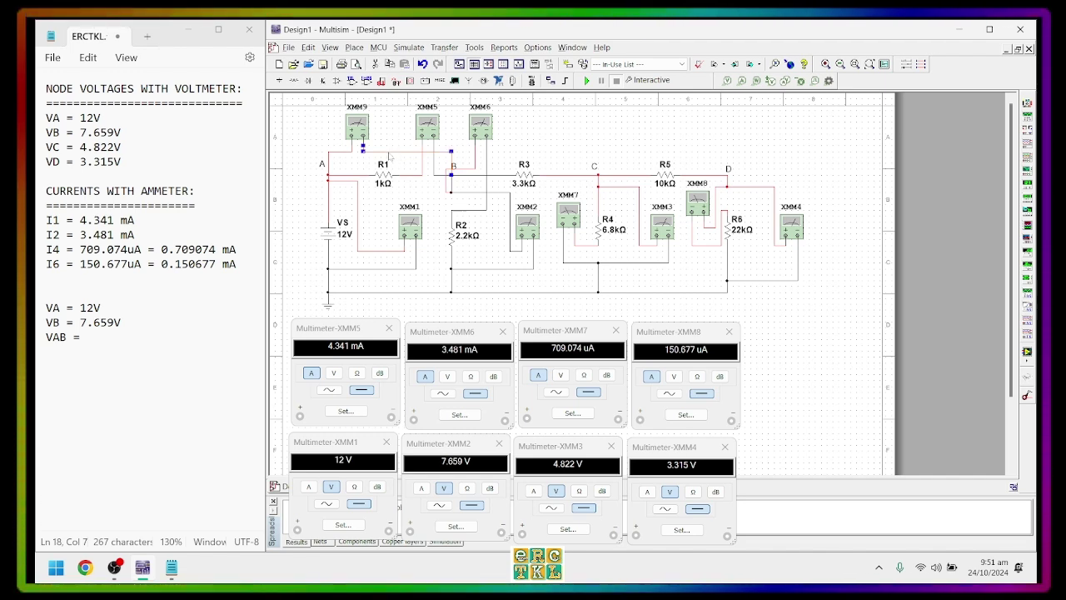
pyautogui.click(388, 152)
pyautogui.doubleClick(388, 153)
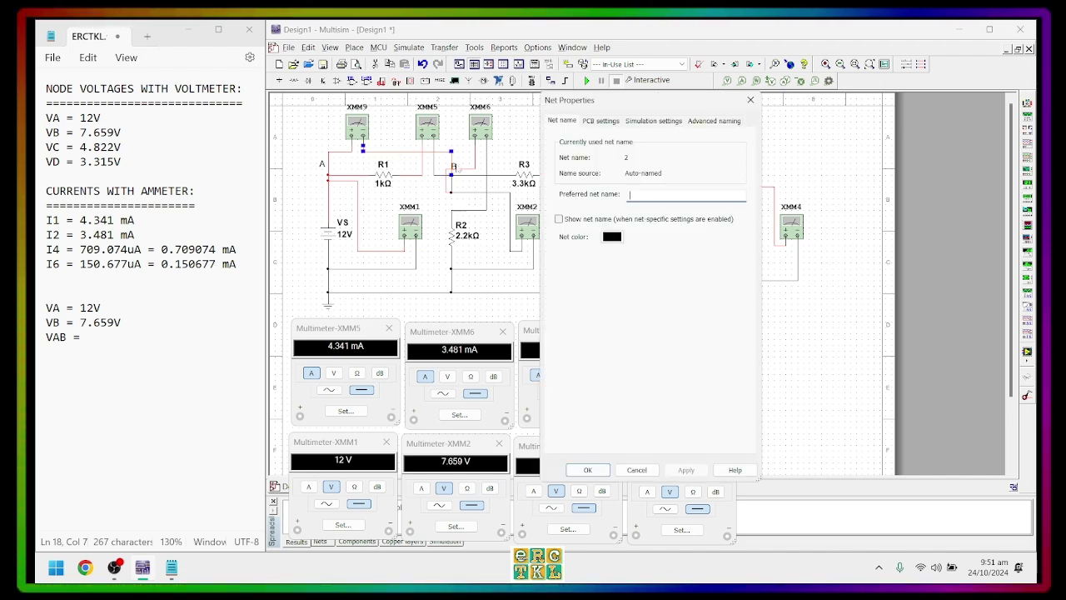
pyautogui.click(612, 237)
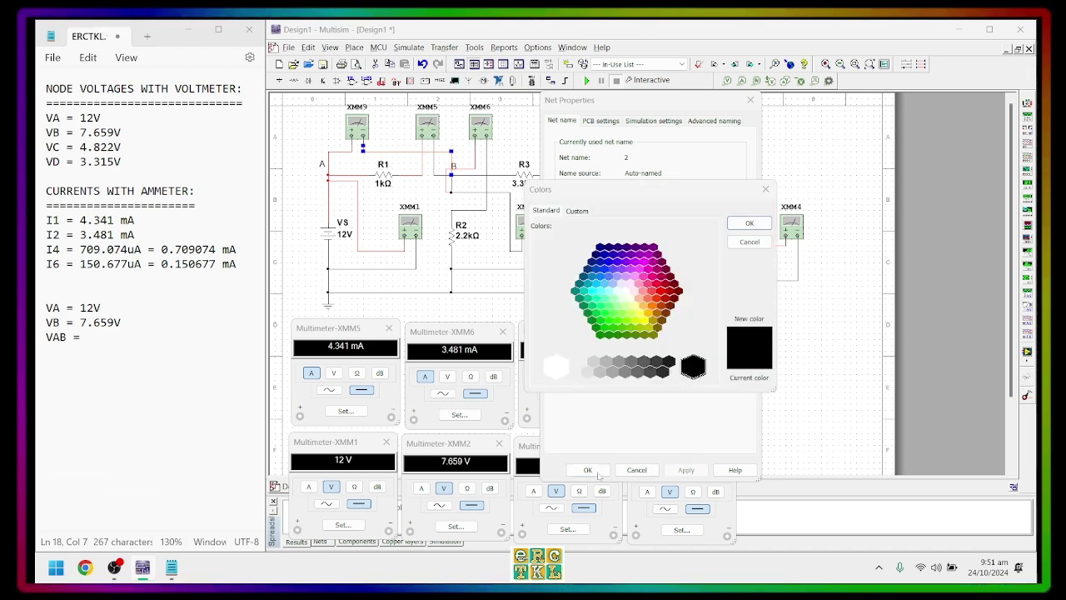
pyautogui.click(749, 240)
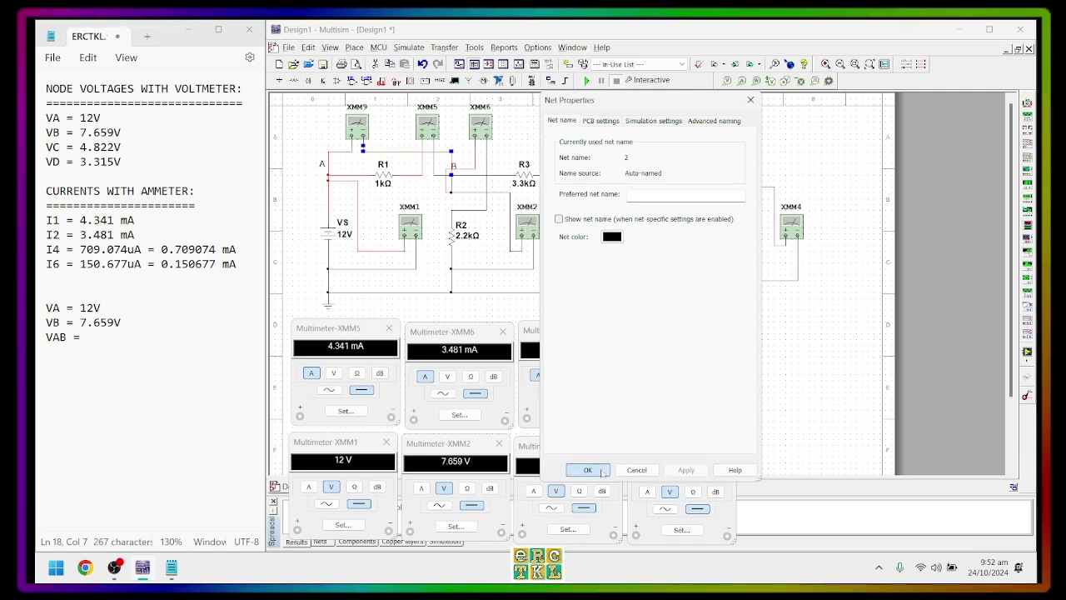
pyautogui.click(637, 470)
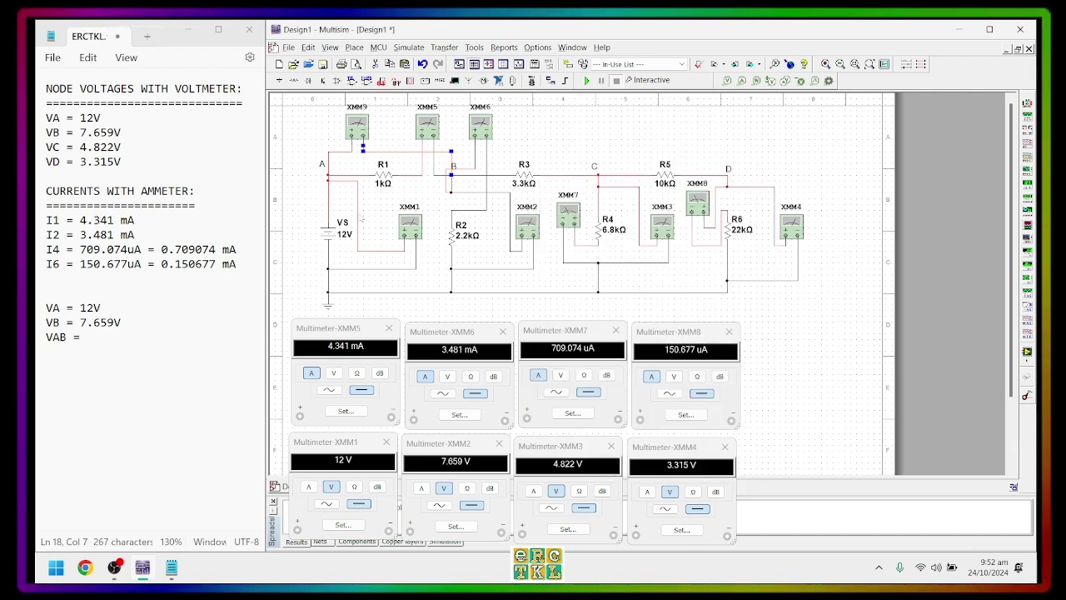
pyautogui.doubleClick(363, 153)
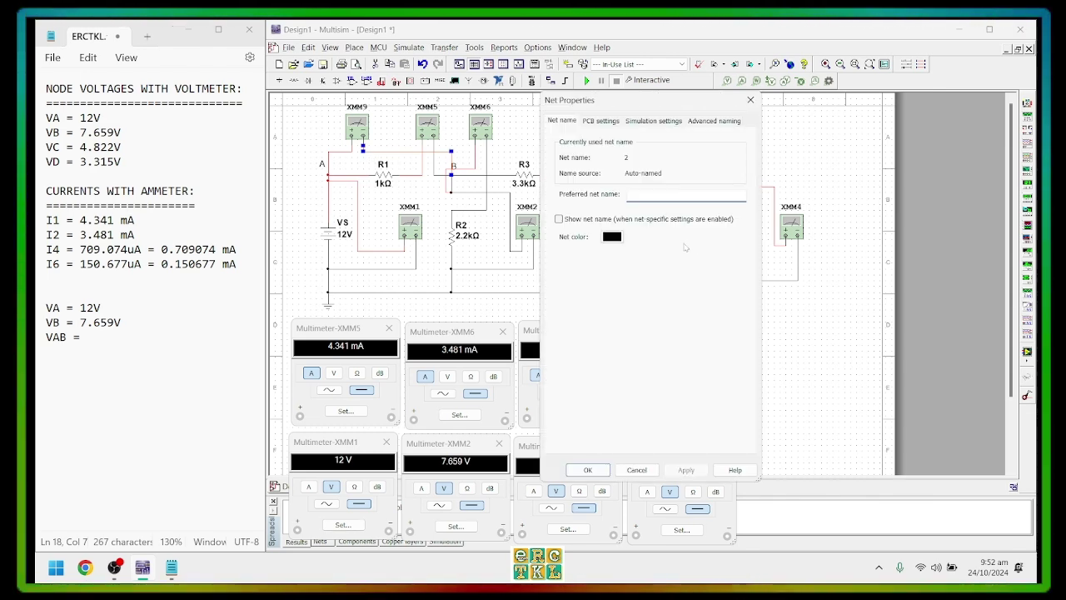
pyautogui.click(611, 236)
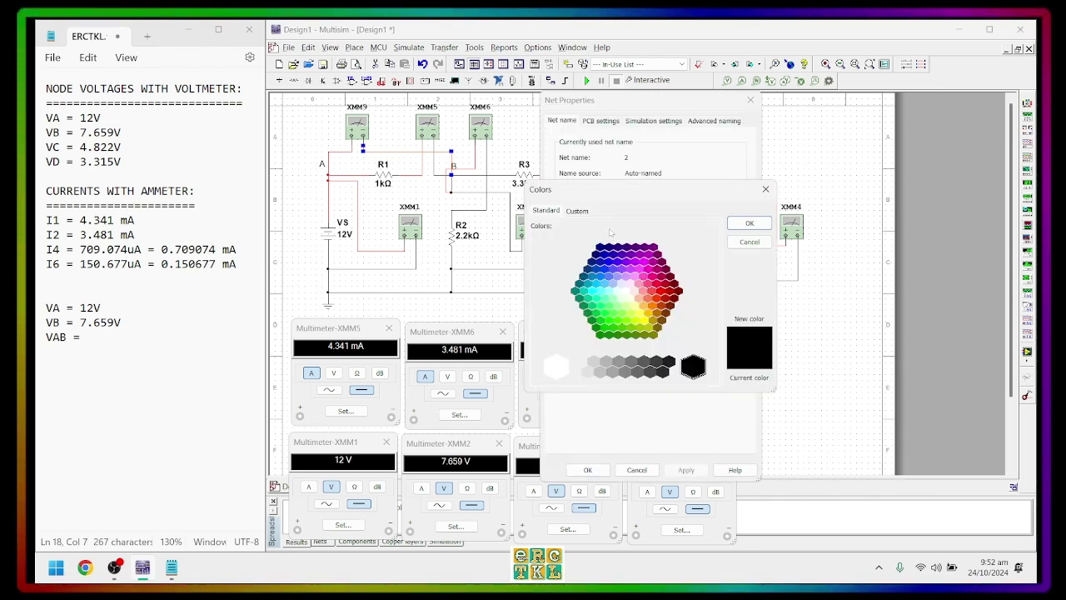
pyautogui.click(749, 224)
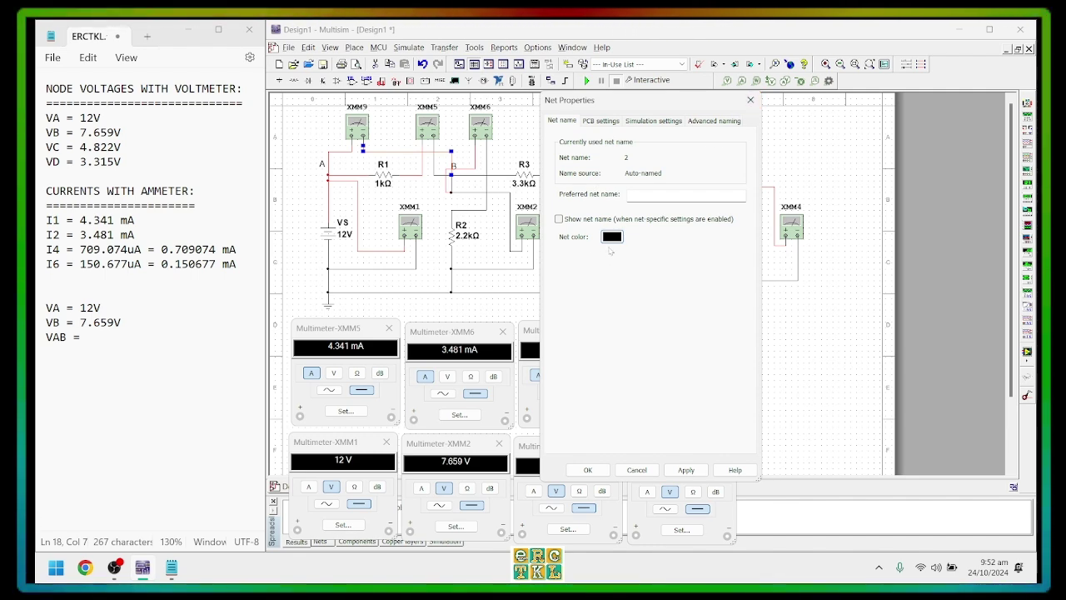
pyautogui.press('space')
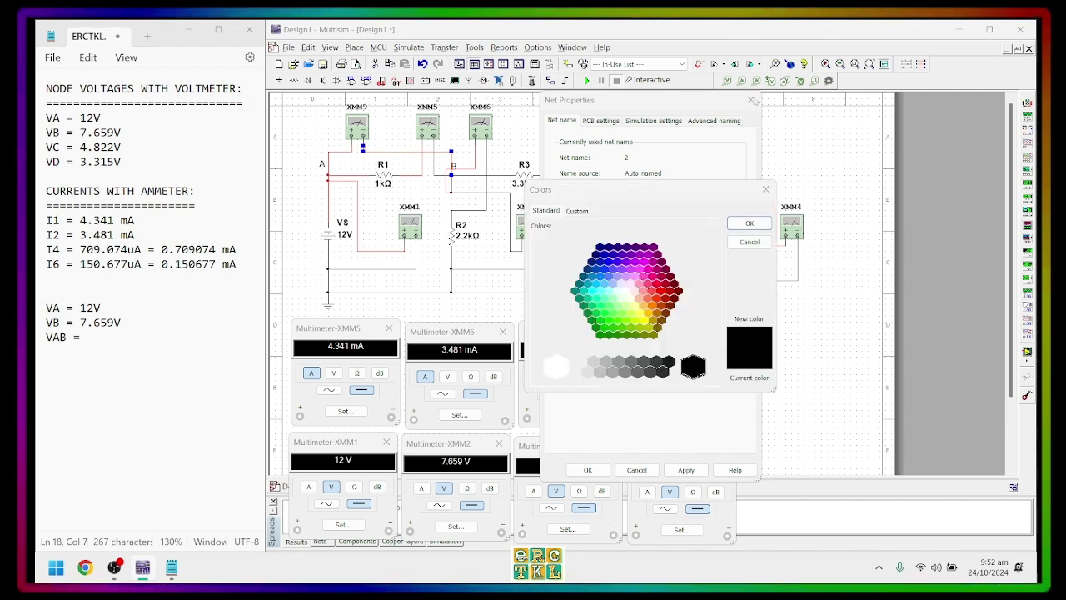
pyautogui.press('Escape')
pyautogui.press('Escape')
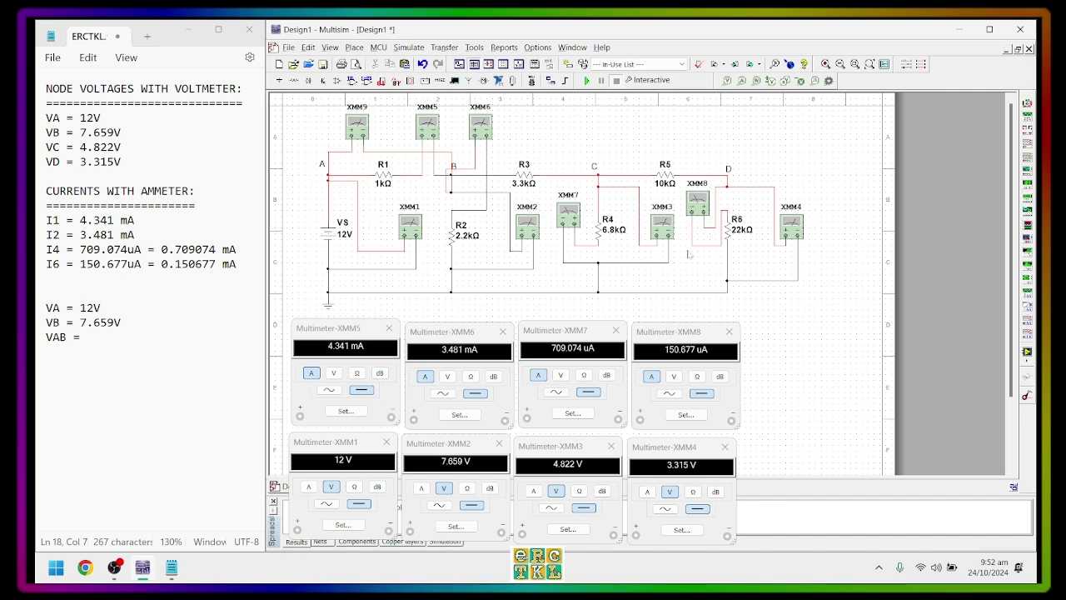
# - Redraw XMM9's negative lead in black to the wire between node B and R3, with one straight horizontal run
pyautogui.click(383, 154)
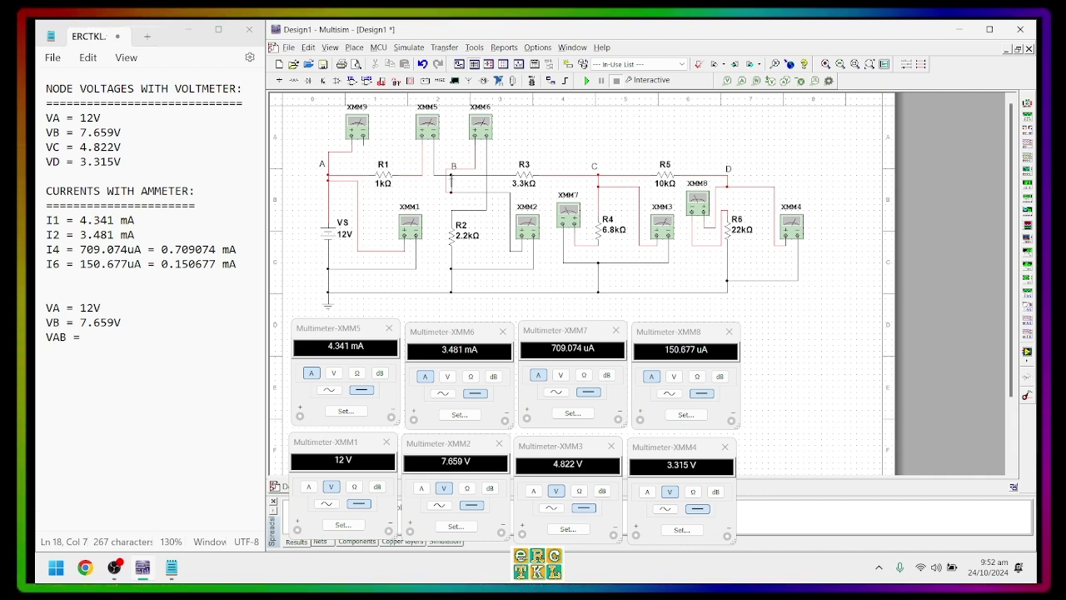
pyautogui.doubleClick(407, 158)
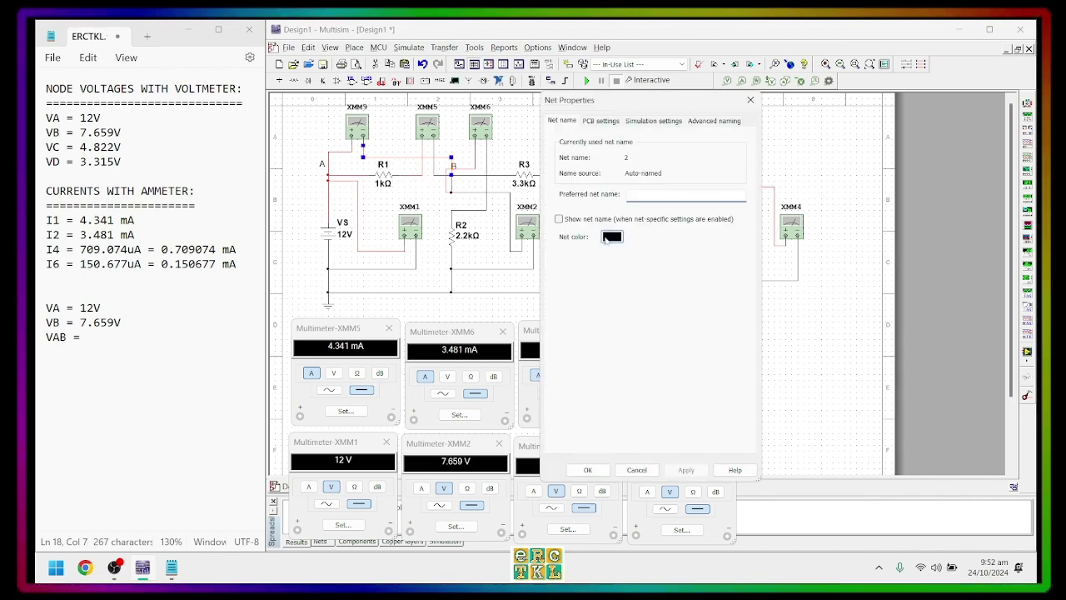
pyautogui.click(611, 237)
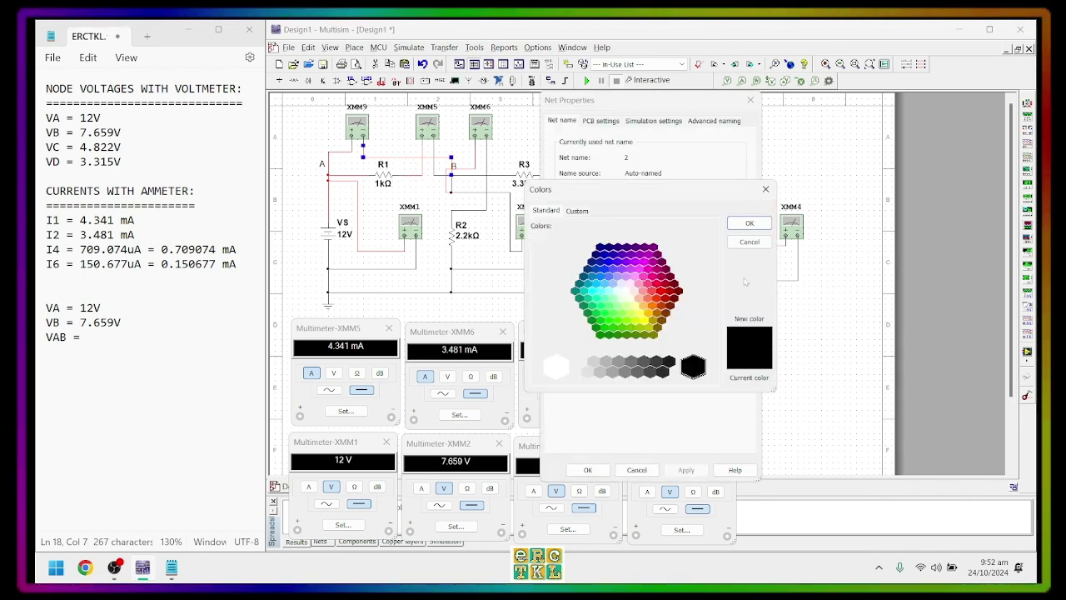
pyautogui.click(750, 224)
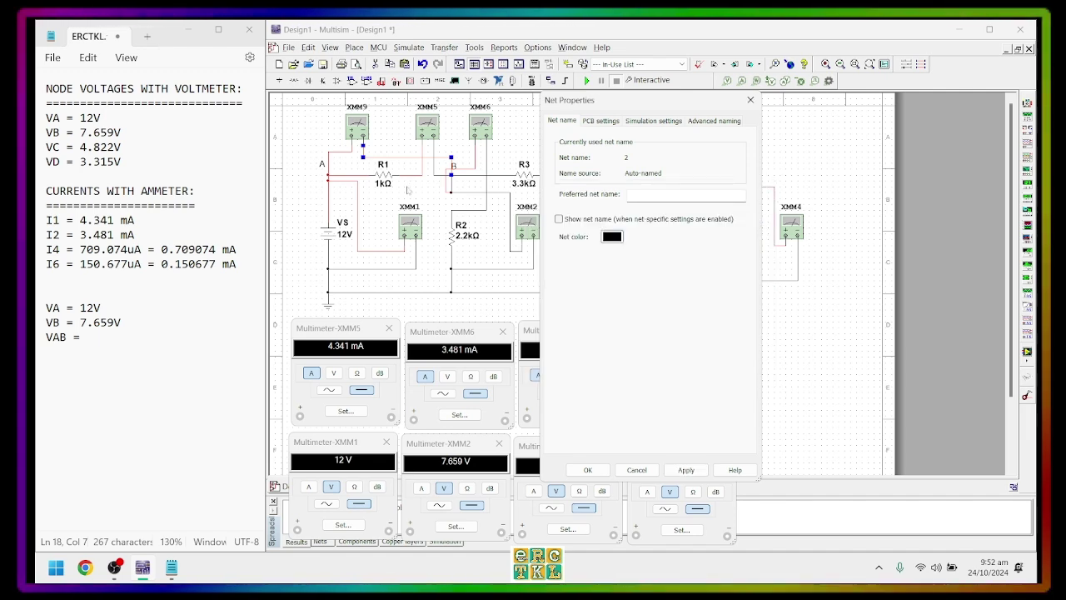
pyautogui.press('Return')
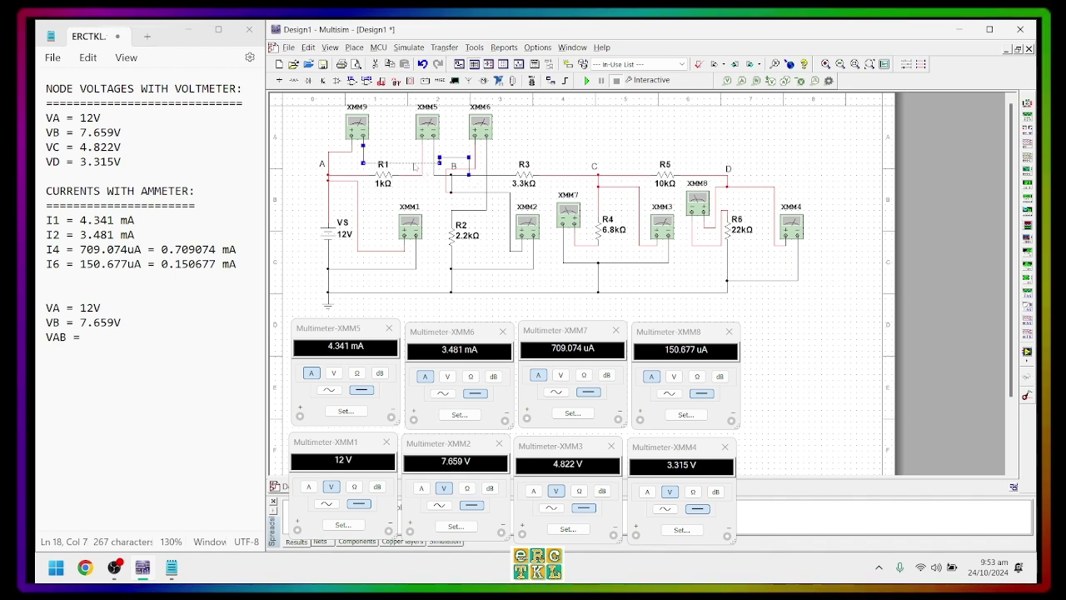
pyautogui.moveTo(414, 164); pyautogui.dragTo(415, 157)
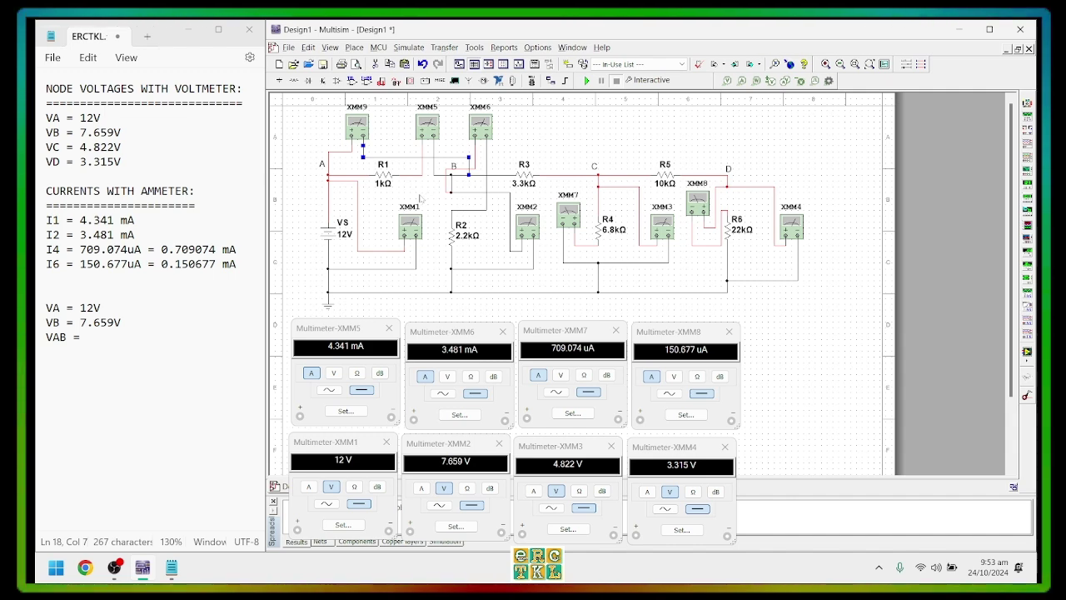
pyautogui.click(421, 199)
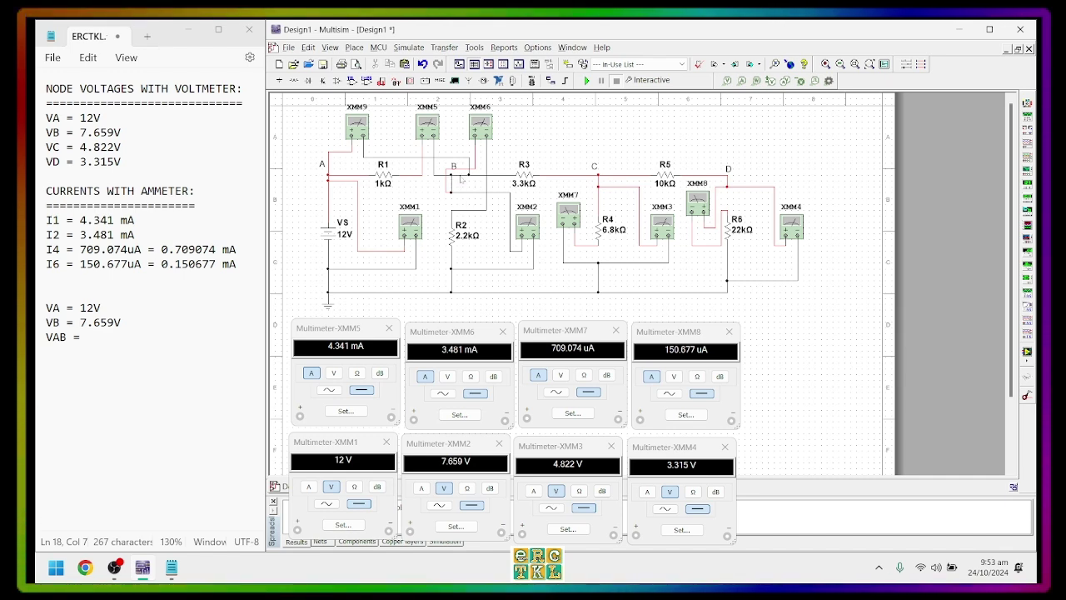
# - Open the XMM9 multimeter readout and place it at the end of the voltmeter row, beside XMM4's readout
pyautogui.doubleClick(366, 138)
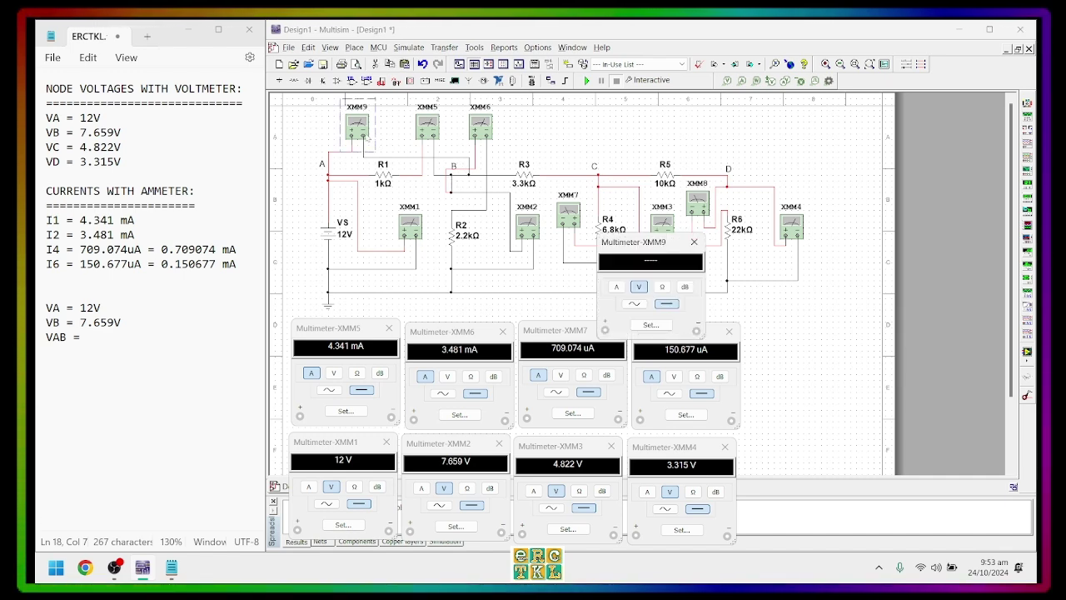
pyautogui.moveTo(642, 241); pyautogui.dragTo(793, 330)
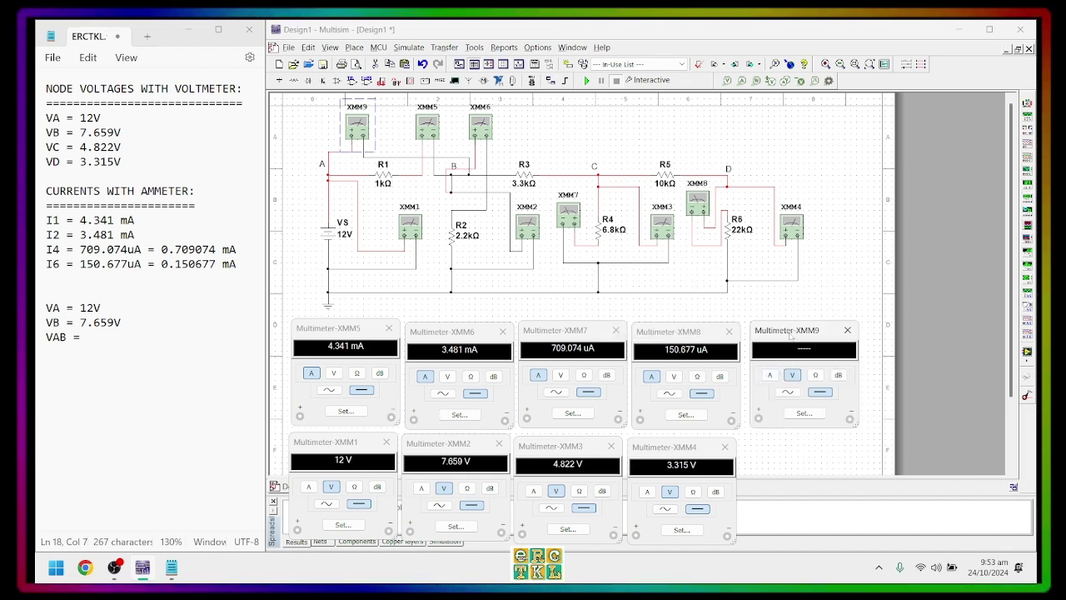
pyautogui.moveTo(783, 455); pyautogui.dragTo(781, 450)
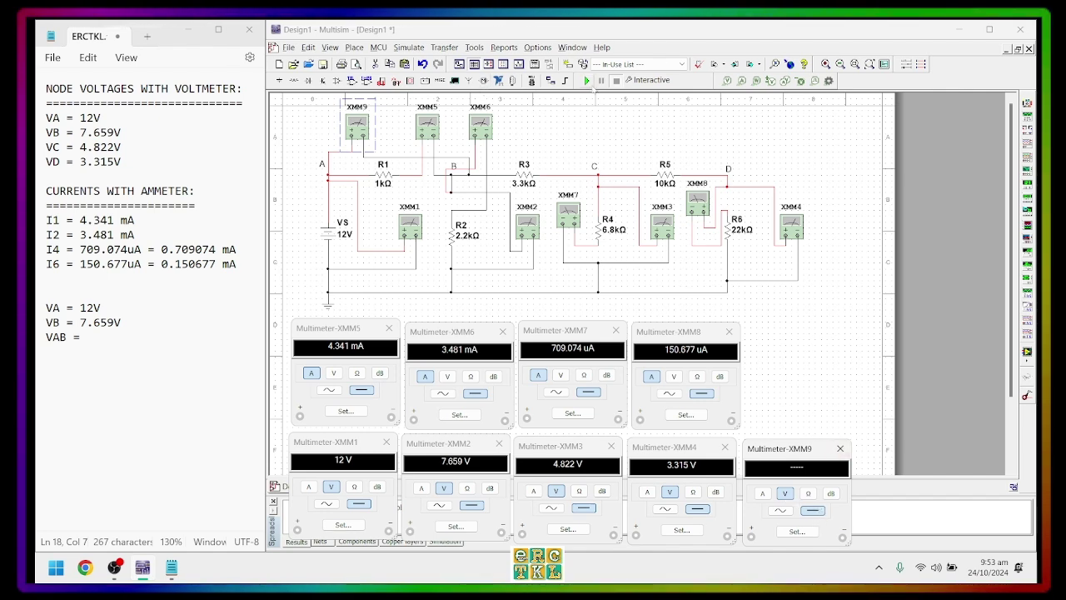
# - Run the simulation and record XMM9's voltage in Notepad as 4.341V on the VAB line
pyautogui.press('F5')
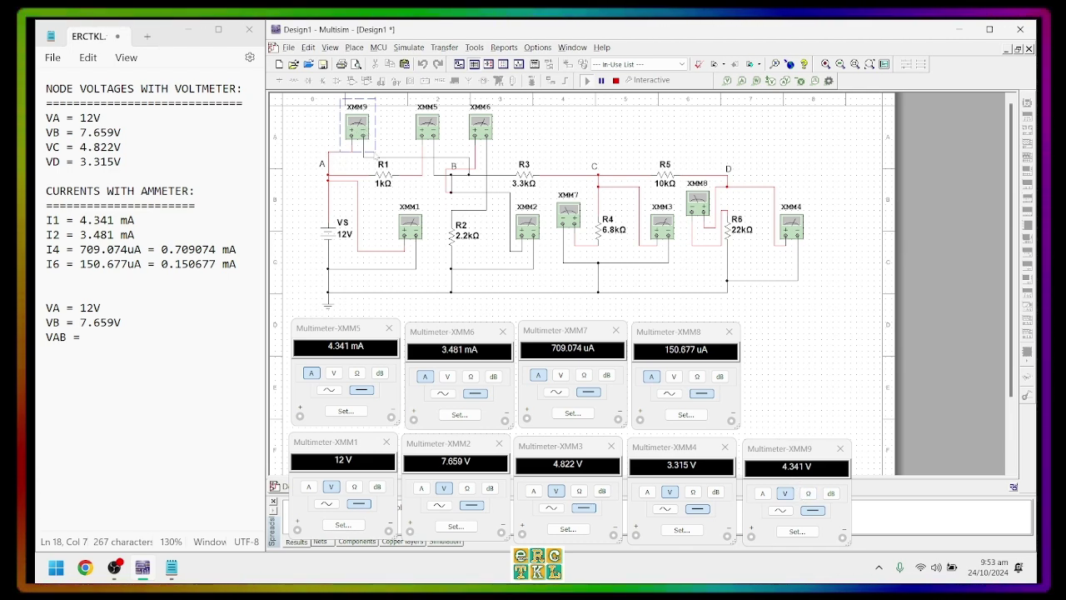
pyautogui.hotkey('alt', 'Tab')
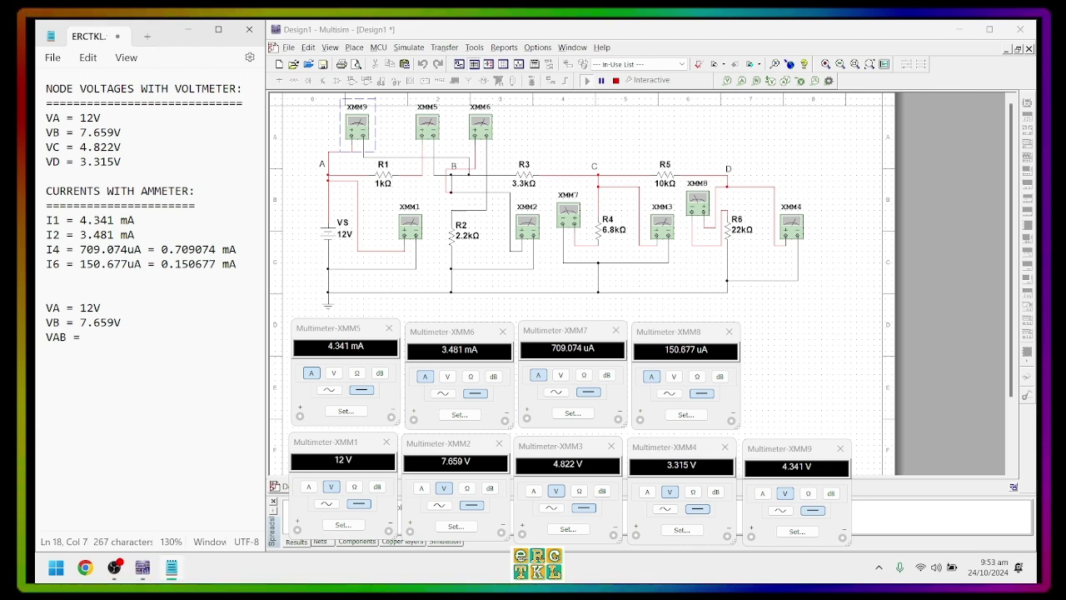
pyautogui.write('4.')
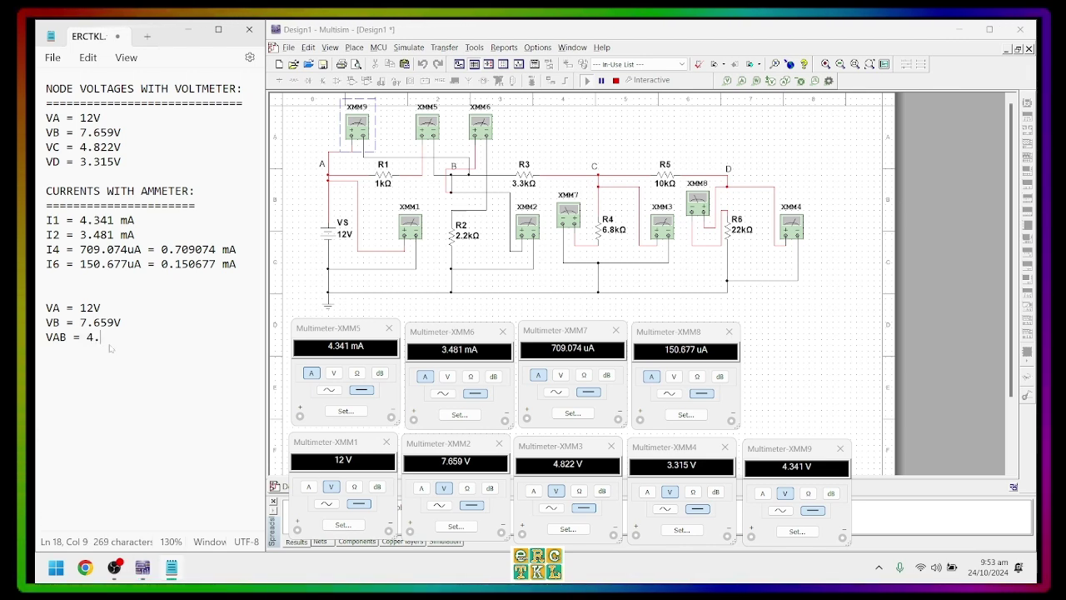
pyautogui.write('341')
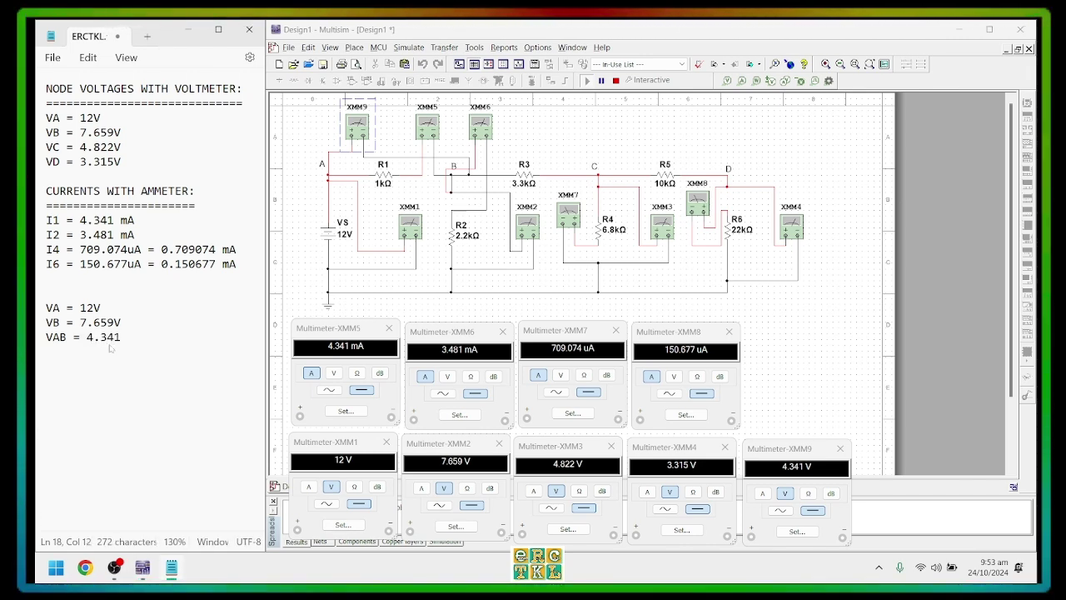
pyautogui.write('V')
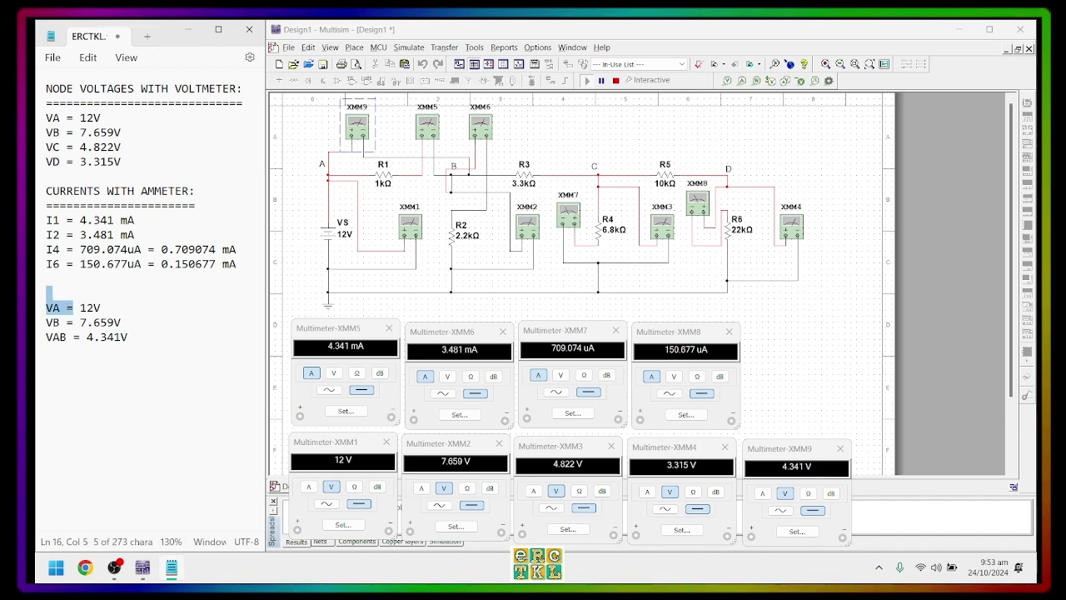
# - Insert the heading "VOLTAGES BETWEEN A, B, AB:" on a new line directly above the VA, VB and VAB entries
pyautogui.press('Left')
pyautogui.press('Return')
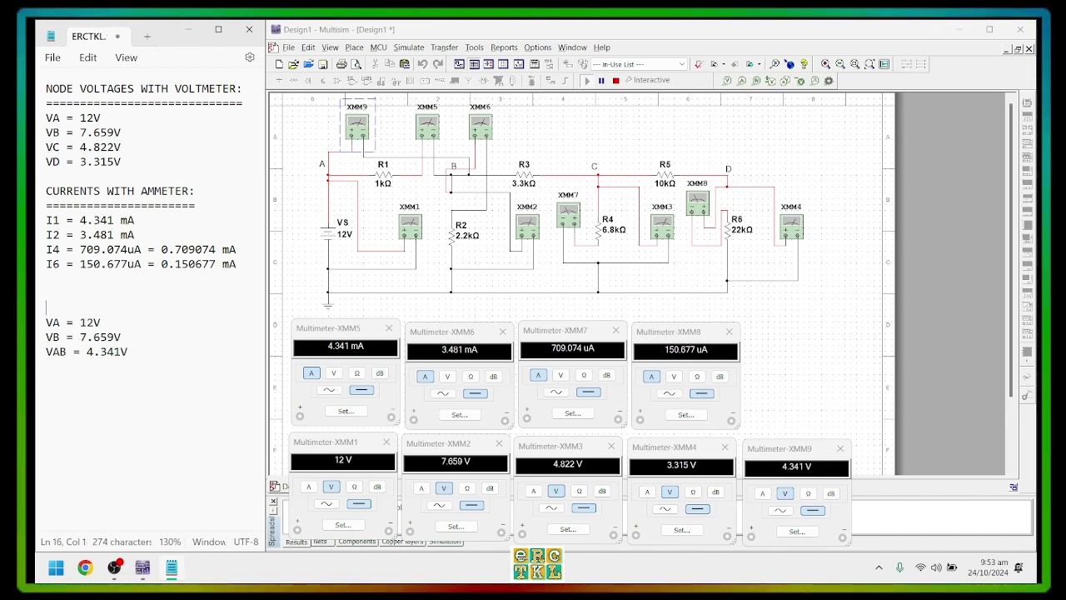
pyautogui.write('VOLT')
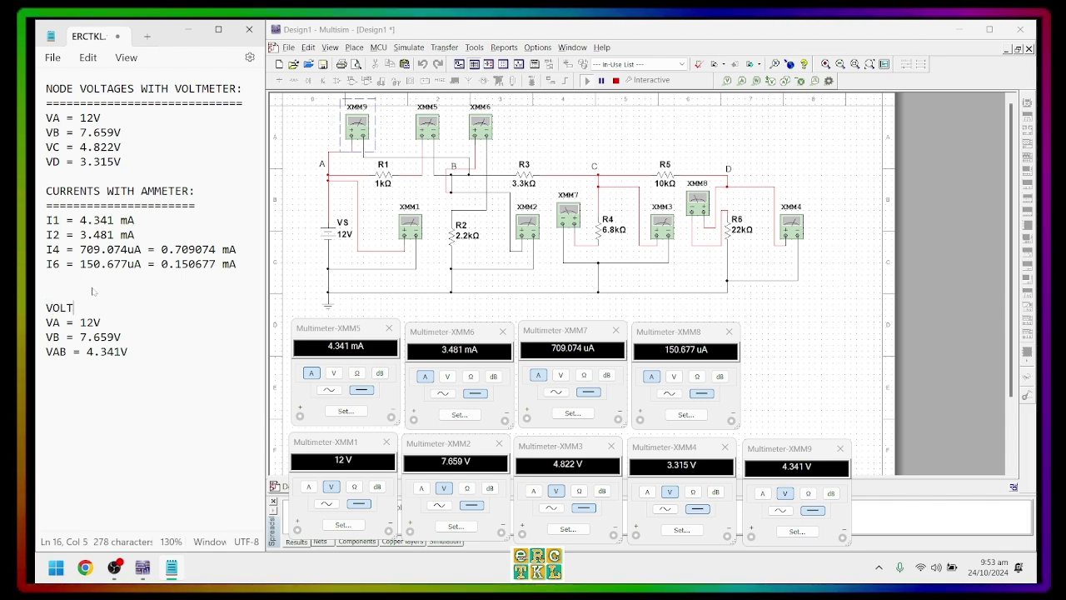
pyautogui.write('AGES BET')
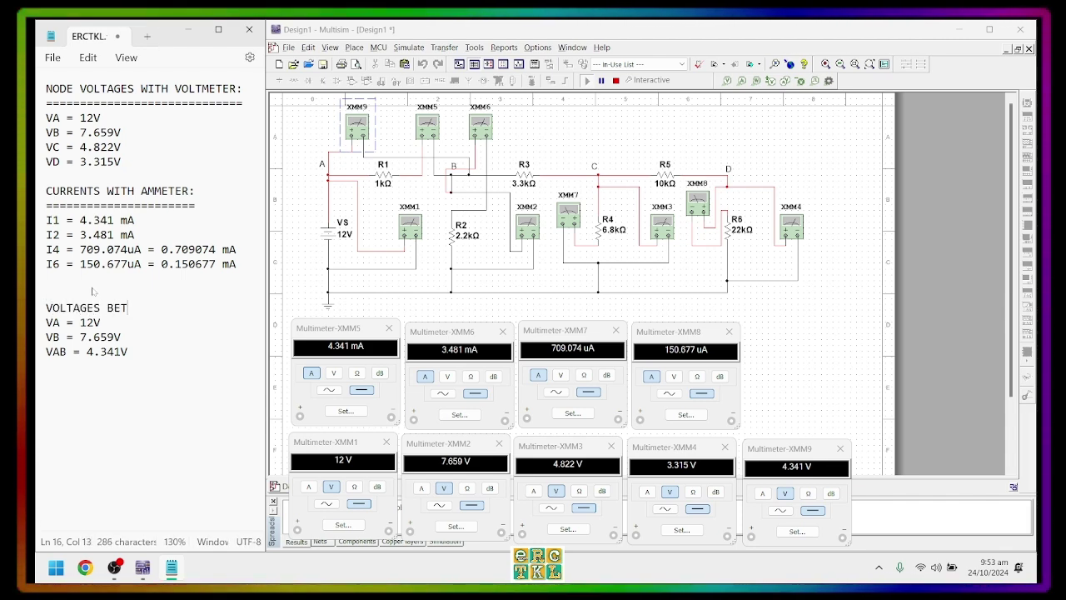
pyautogui.write('WEEN A')
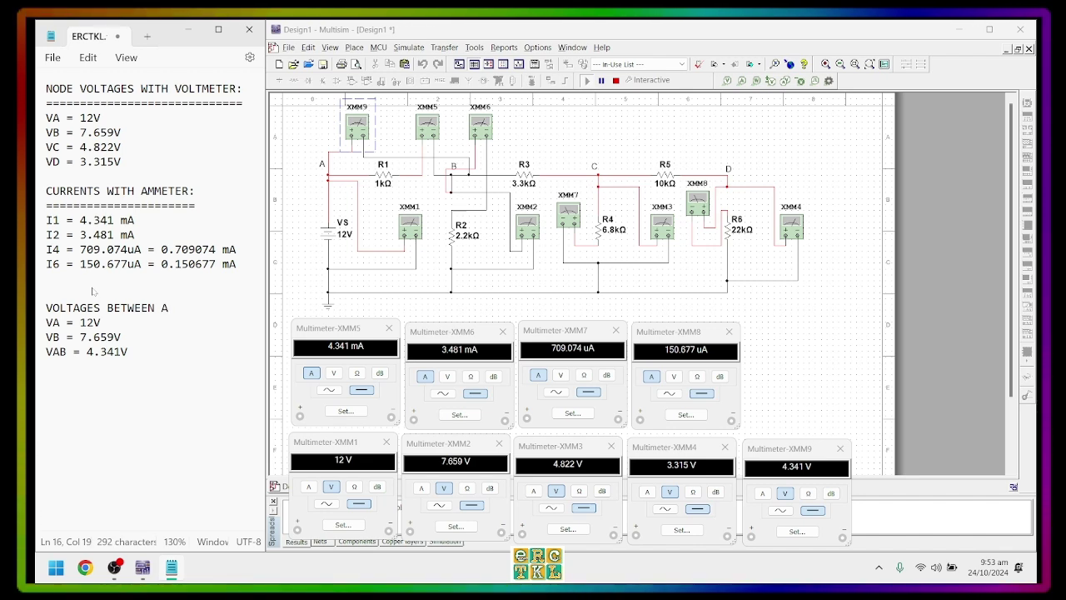
pyautogui.write(', ')
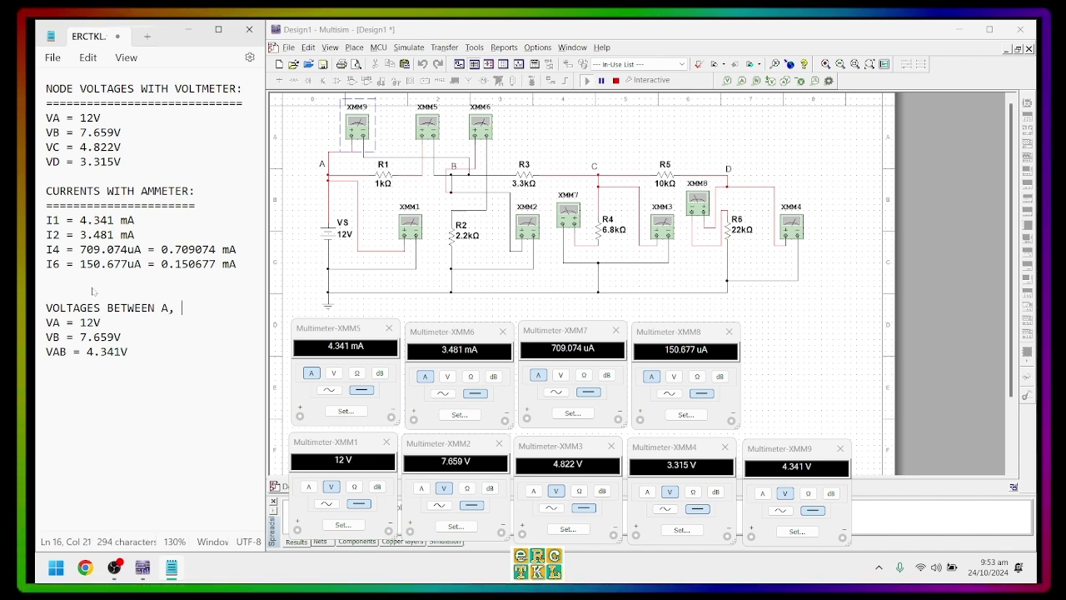
pyautogui.write('B, A')
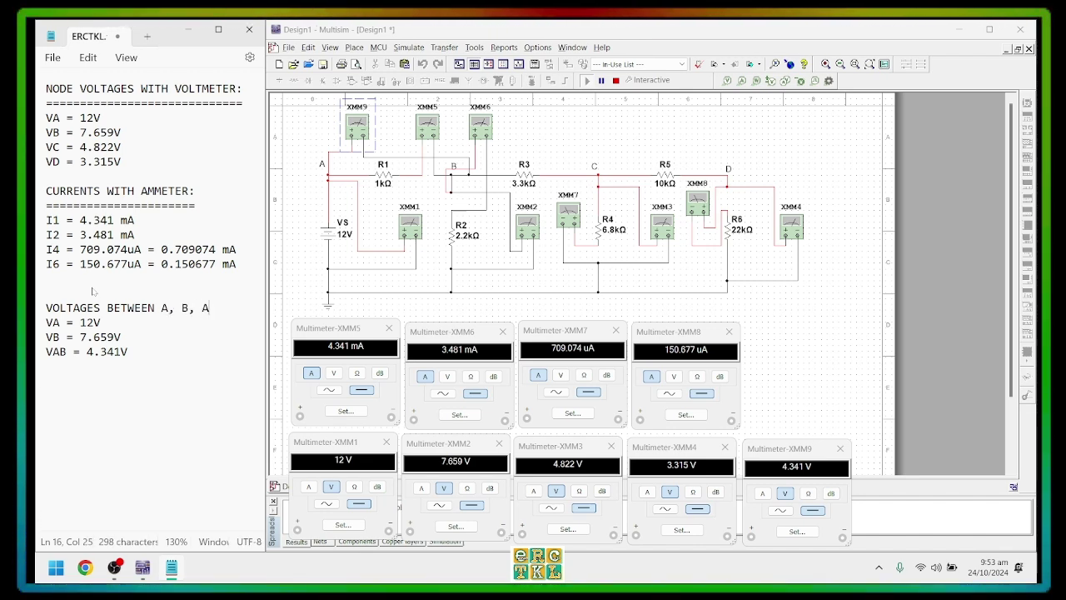
pyautogui.write('B: ')
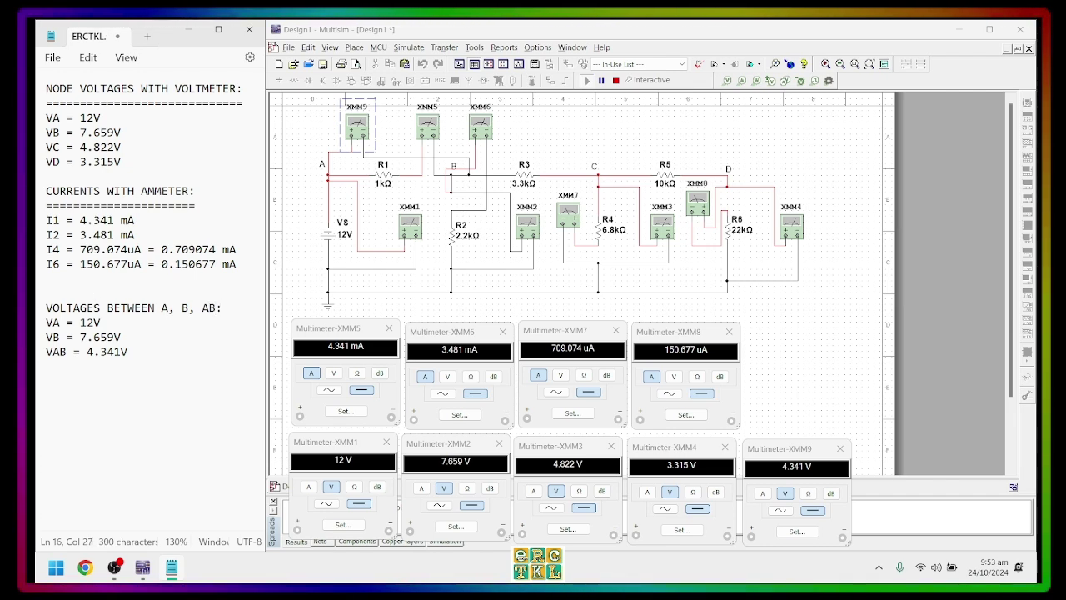
# - Underline the "VOLTAGES BETWEEN A, B, AB:" heading with a full-width row of equals signs on its own line
pyautogui.write('=')
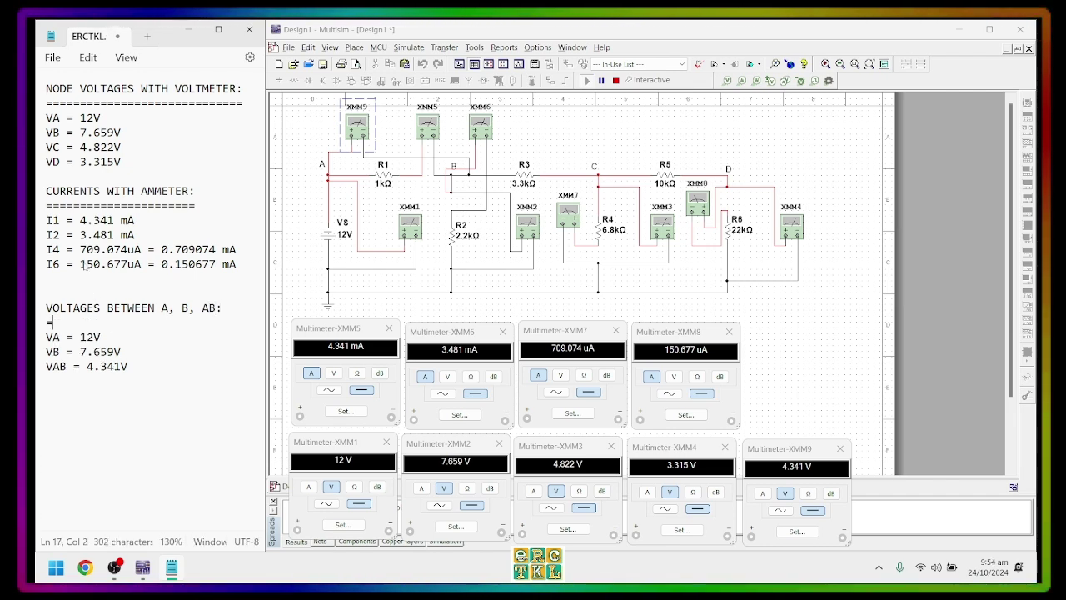
pyautogui.write('========================')
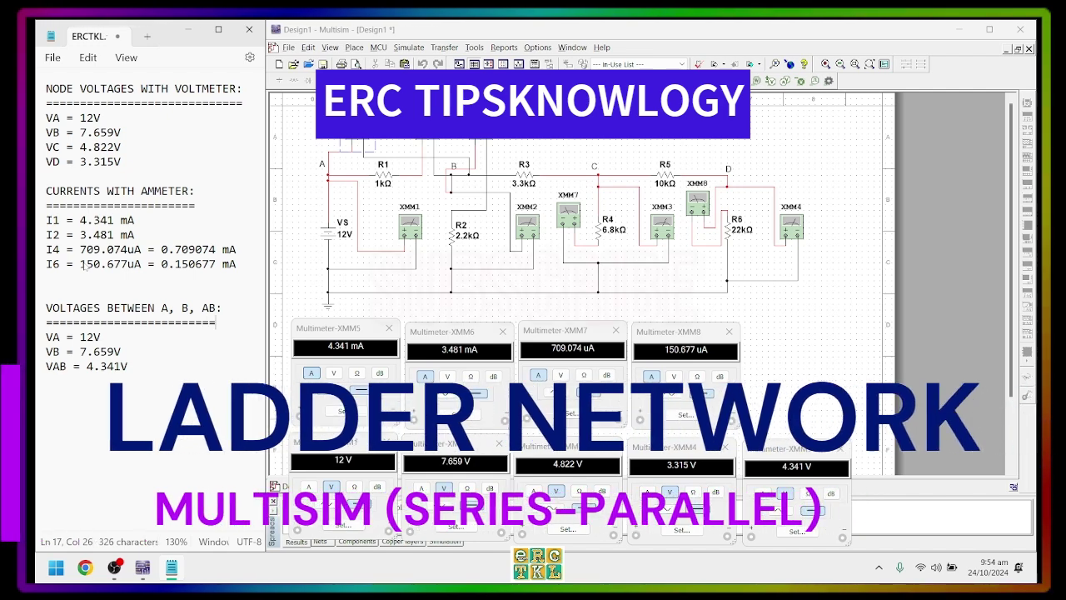
pyautogui.write('=')
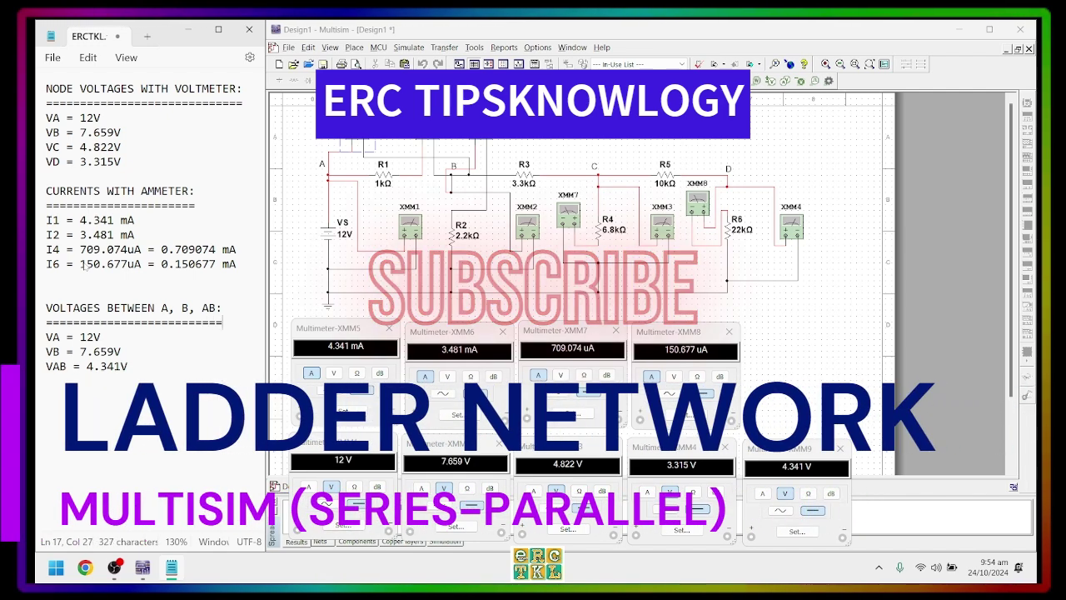